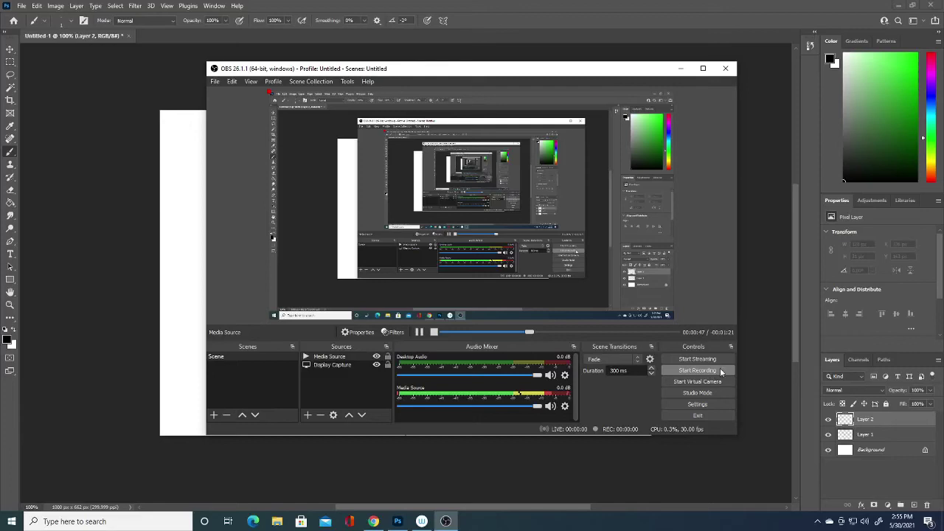
- Bring the Photoshop canvas with its vertical centre guide in front of the OBS window
left_click(770, 341)
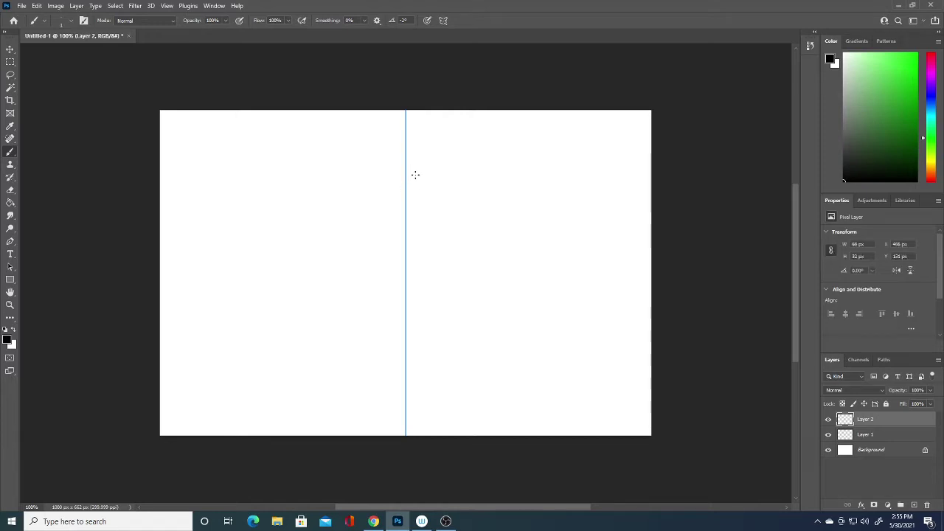
- Keep black as foreground, add Layer 3 above Background, and draw a wavy test stroke
left_click(7, 339)
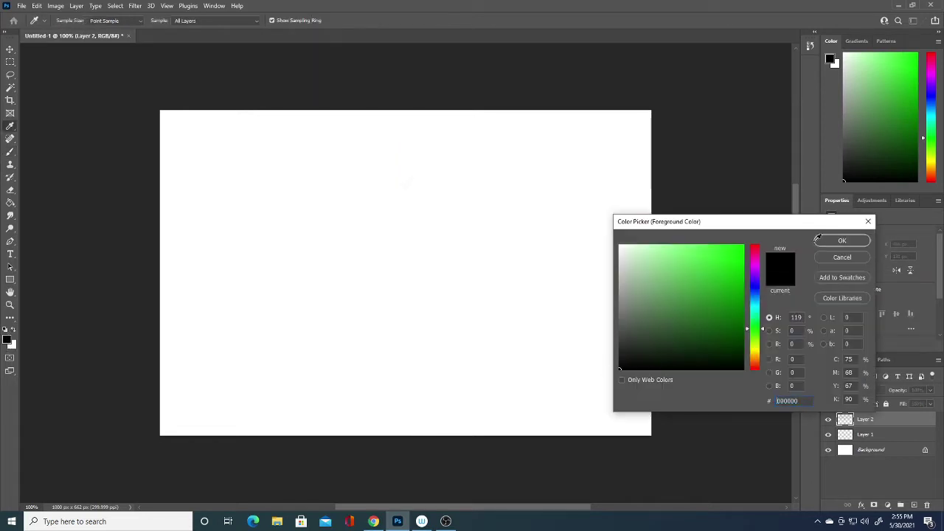
left_click(840, 240)
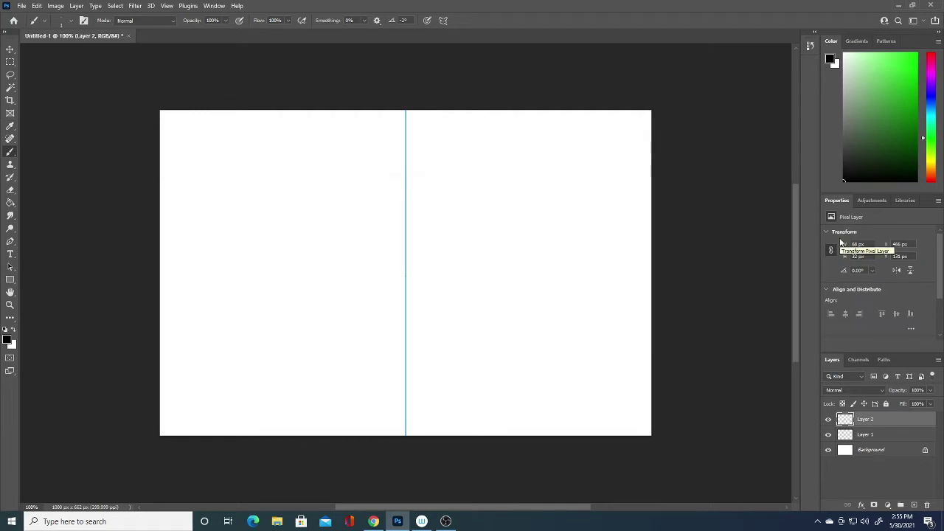
left_click(904, 449)
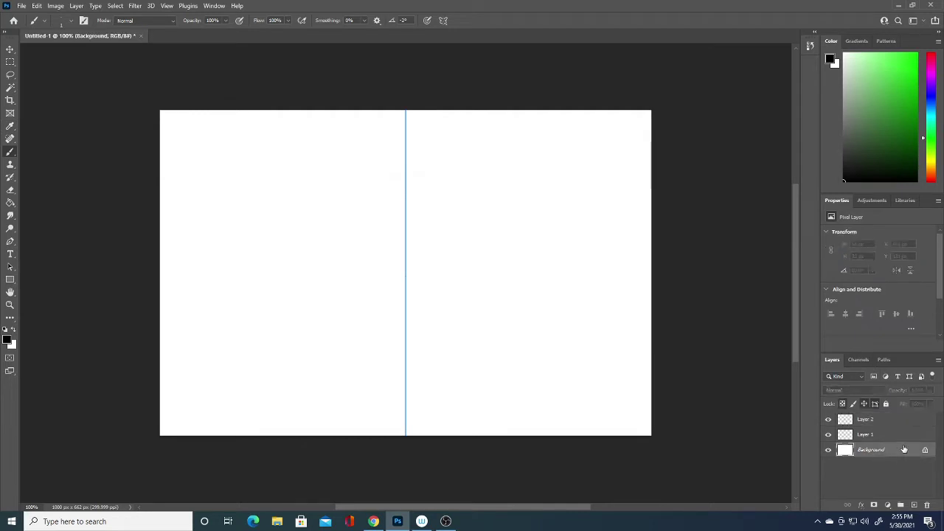
left_click(914, 504)
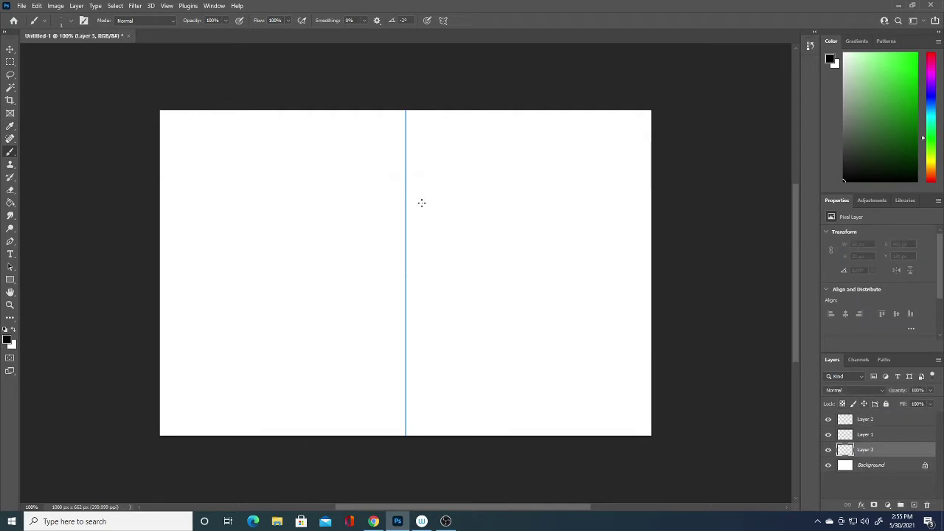
left_click_drag(406, 179, 450, 186)
left_click(45, 22)
left_click(70, 22)
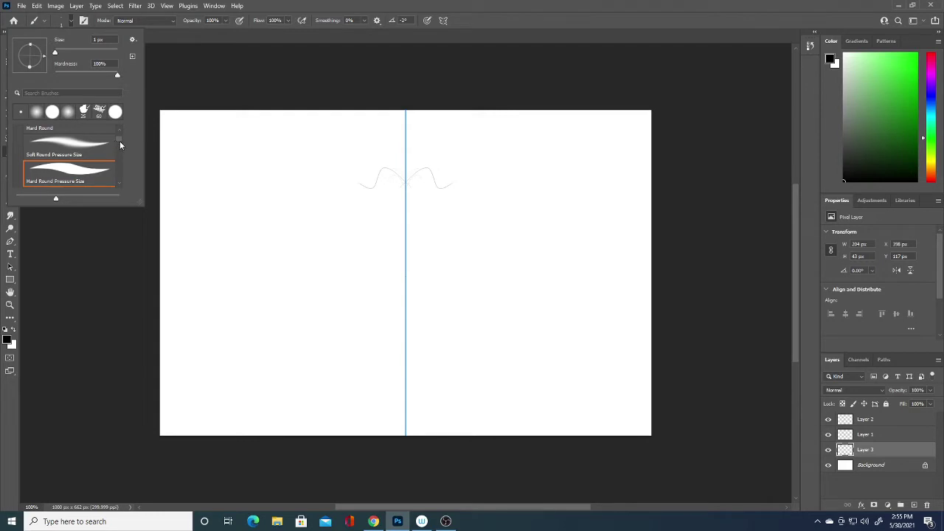
scroll(119, 158, "down", 1)
scroll(119, 158, "down", 1)
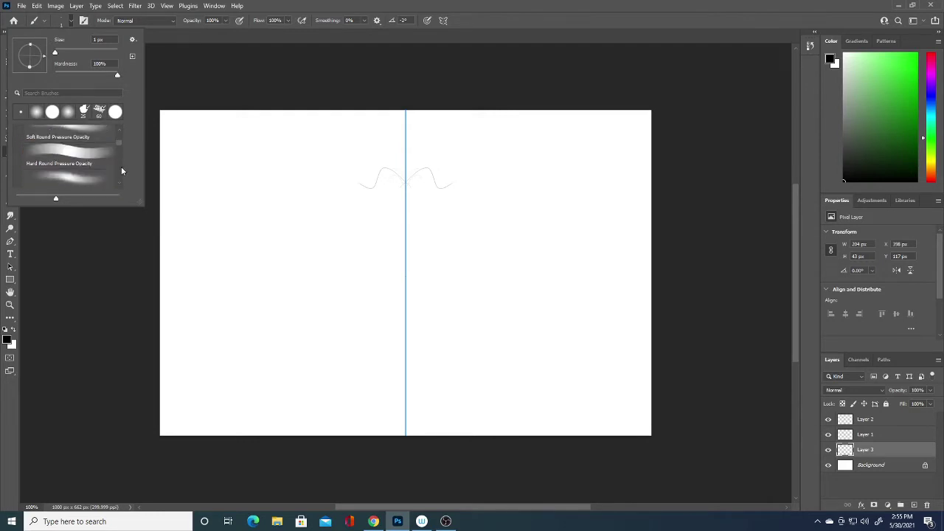
scroll(120, 158, "down", 1)
scroll(121, 157, "down", 1)
scroll(121, 174, "up", 1)
scroll(121, 175, "up", 1)
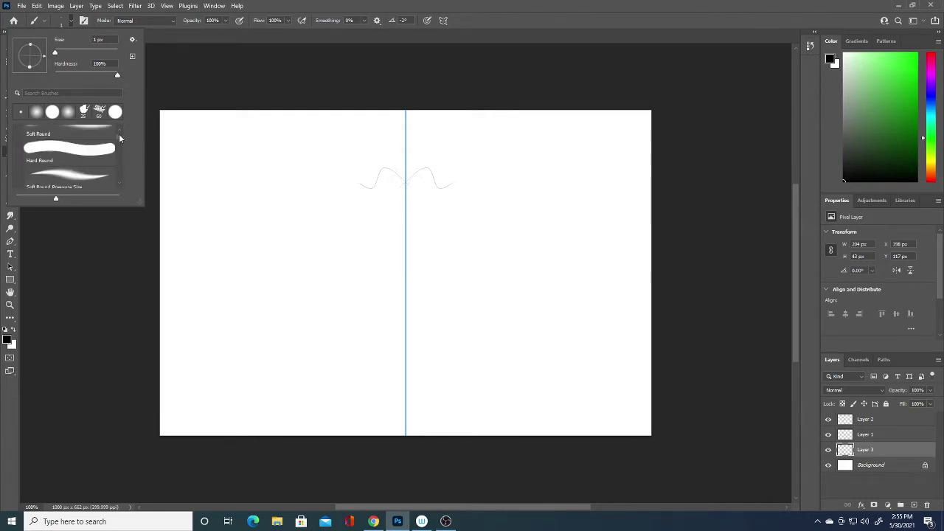
scroll(121, 174, "up", 1)
scroll(105, 172, "up", 1)
left_click(212, 69)
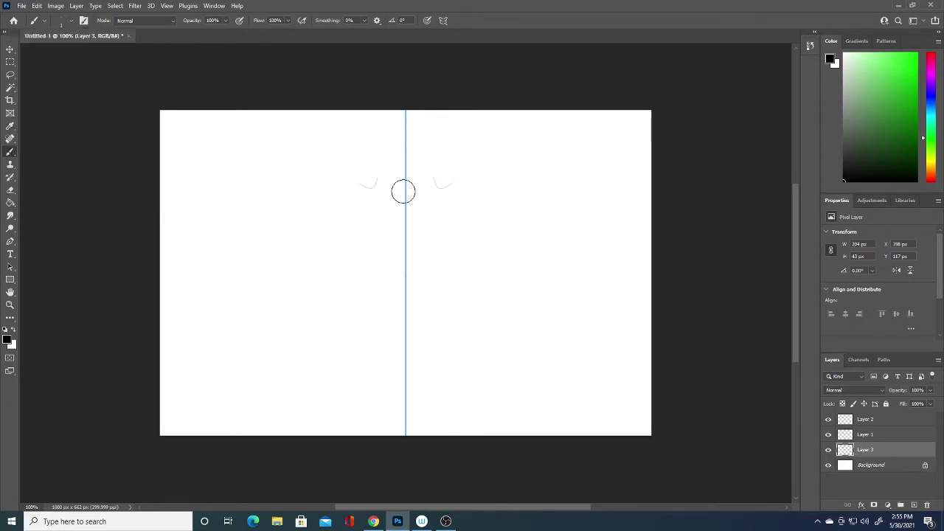
- Replace the test stroke with mirrored hair arches, brow strokes and face-side lines
key("ctrl+z")
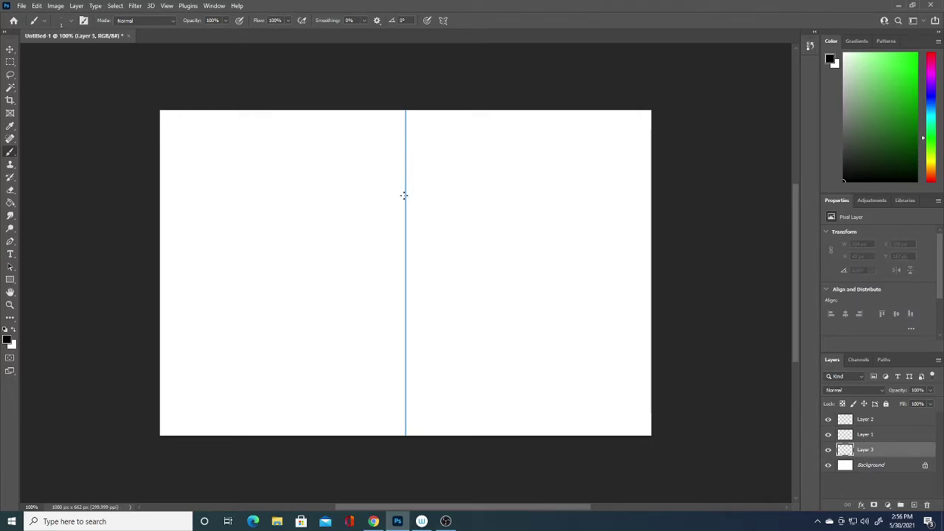
mouse_move(404, 196)
left_mouse_down()
mouse_move(435, 185)
mouse_move(445, 196)
mouse_move(432, 177)
left_mouse_up()
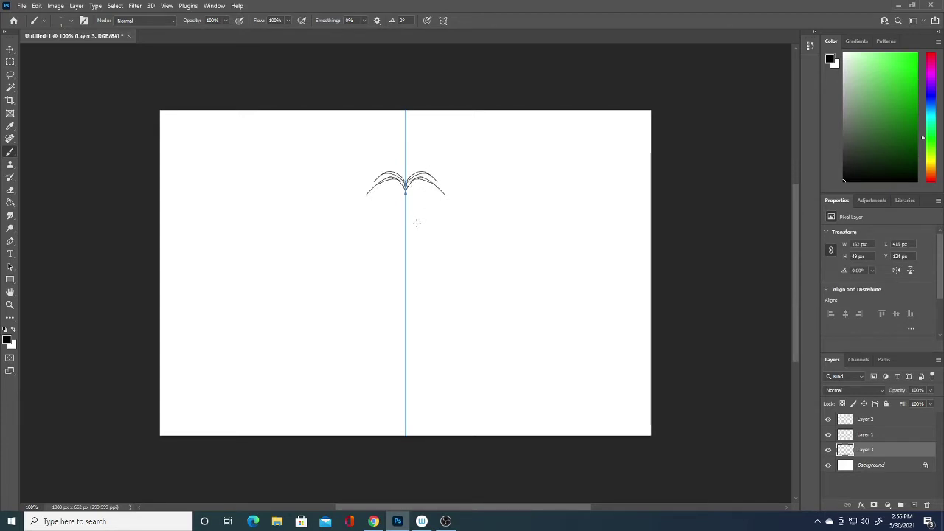
mouse_move(426, 221)
left_mouse_down()
mouse_move(414, 226)
mouse_move(452, 220)
mouse_move(426, 212)
mouse_move(459, 213)
left_mouse_up()
mouse_move(397, 176)
left_mouse_down()
mouse_move(345, 221)
mouse_move(354, 251)
mouse_move(344, 293)
left_mouse_up()
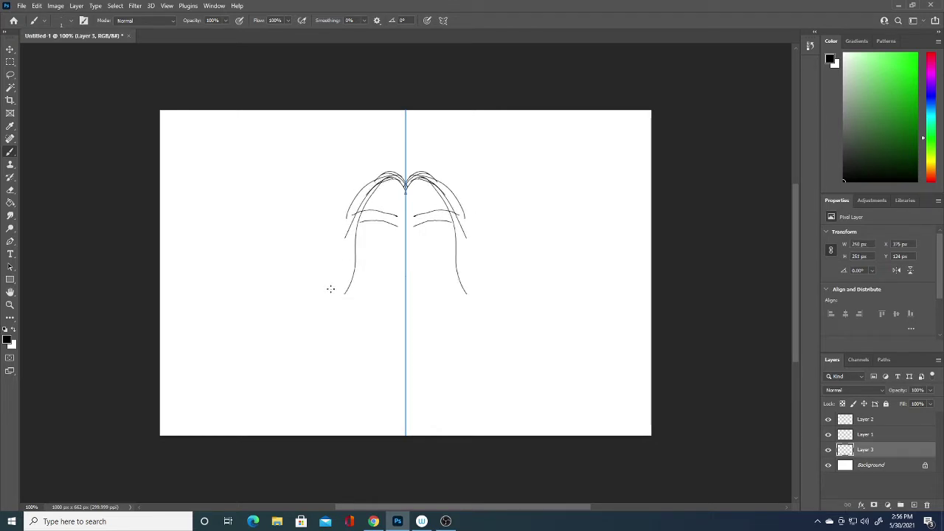
- Redraw a small V nose with a smaller brush and erase the lines at both temples
mouse_move(396, 267)
left_mouse_down()
mouse_move(405, 275)
mouse_move(413, 266)
left_mouse_up()
key("bracketright")
key("bracketright")
key("bracketright")
key("ctrl+z")
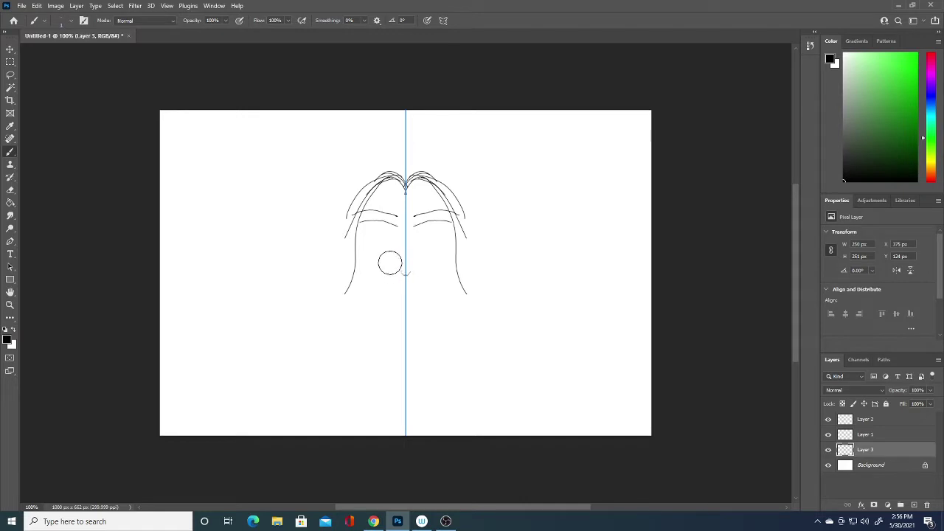
key("bracketleft")
key("bracketleft")
key("bracketleft")
left_click_drag(401, 272, 406, 275)
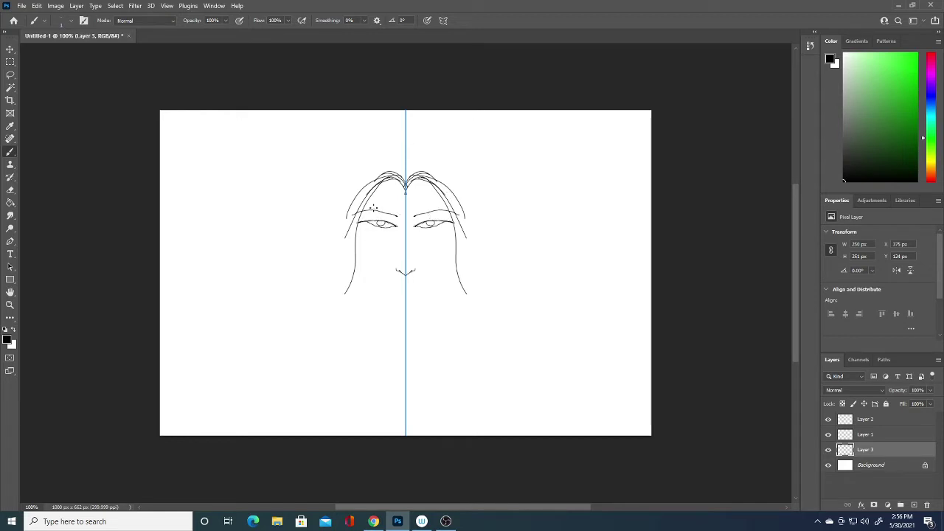
mouse_move(358, 243)
left_mouse_down()
mouse_move(346, 211)
mouse_move(351, 232)
left_mouse_up()
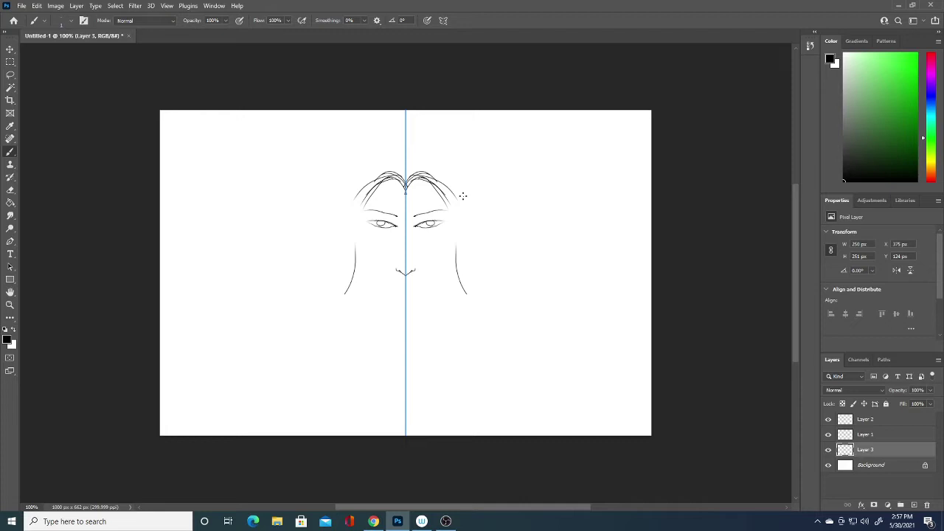
- Erase the lower cheek lines with a small Hard Round eraser
left_click(10, 190)
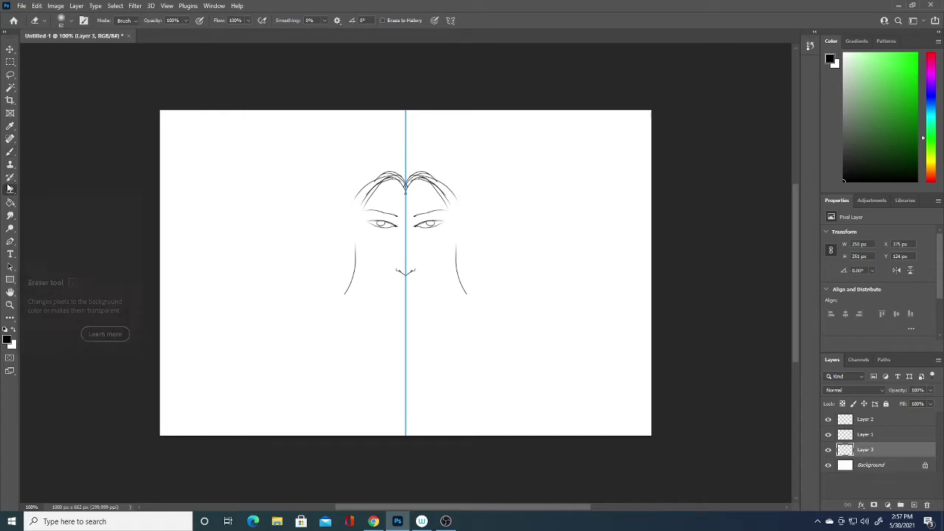
left_click(72, 21)
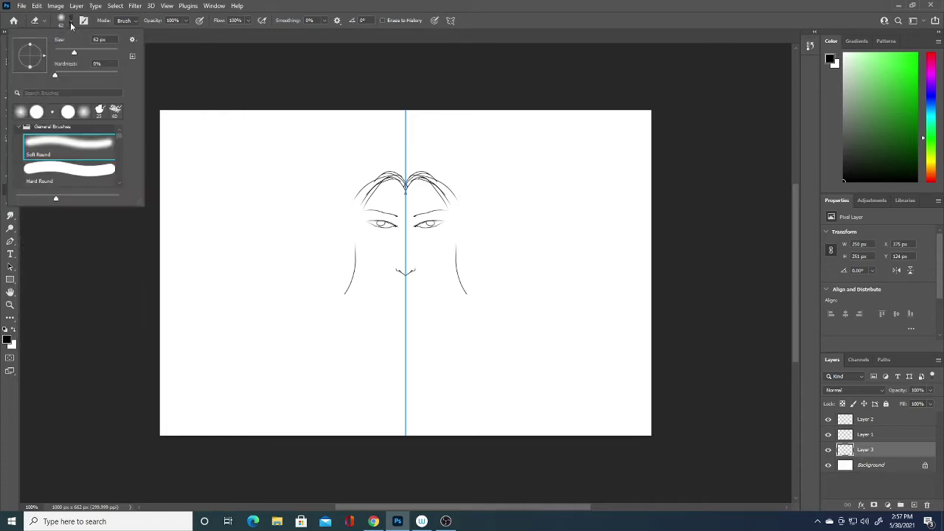
left_click(70, 170)
left_click_drag(74, 52, 59, 55)
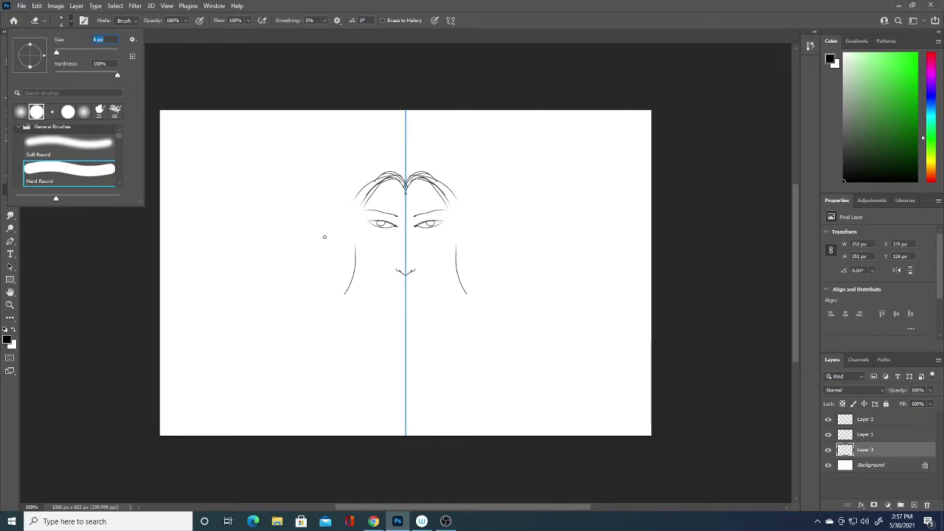
left_click(323, 237)
left_click_drag(354, 246, 347, 292)
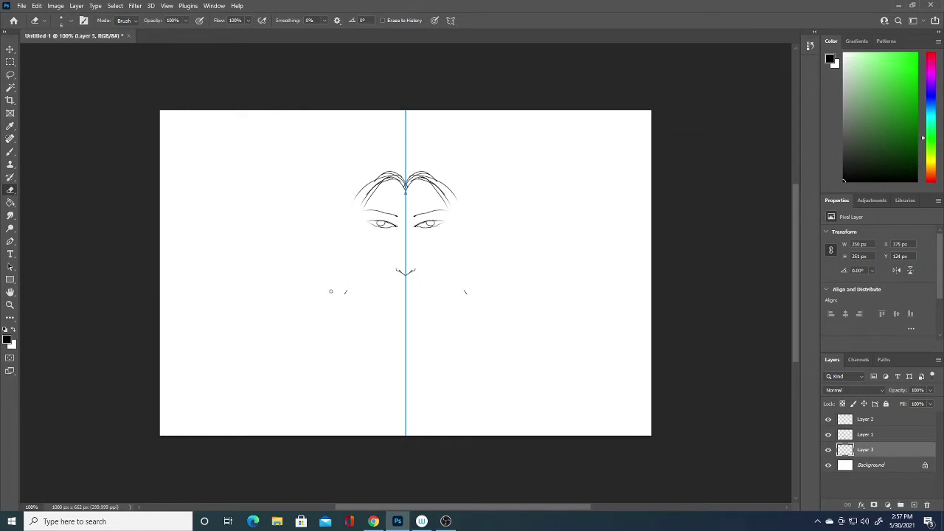
- Enlarge the eraser to about 15 px and remove the leftover cheek marks
left_click(70, 21)
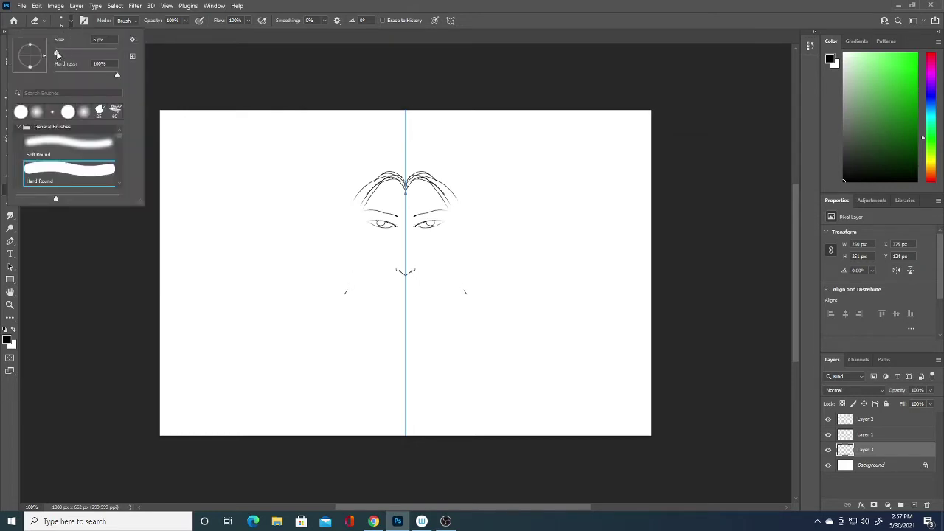
left_click_drag(59, 55, 59, 54)
key("Return")
left_click(346, 291)
left_click(468, 289)
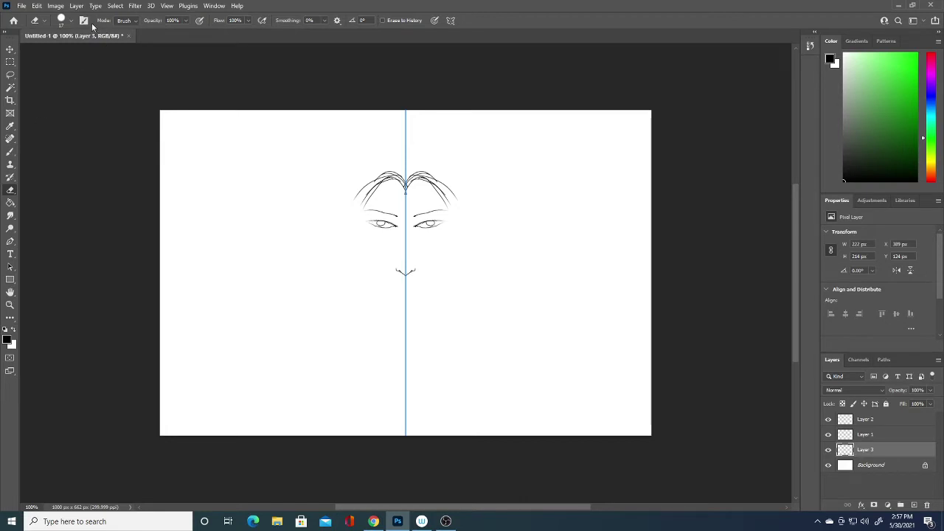
- With the Brush, add long side hair strands and redraw the lips below the nose
left_click(10, 152)
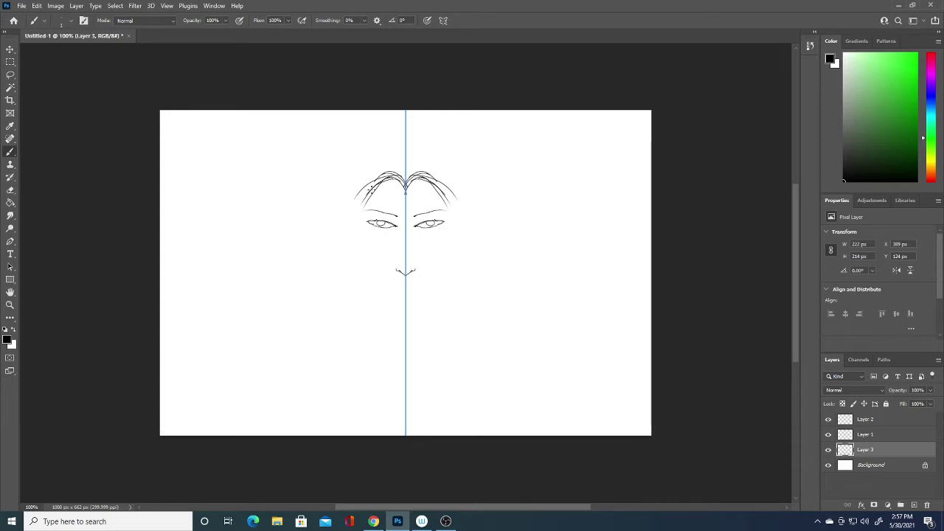
mouse_move(385, 175)
left_mouse_down()
mouse_move(349, 240)
mouse_move(357, 244)
left_mouse_up()
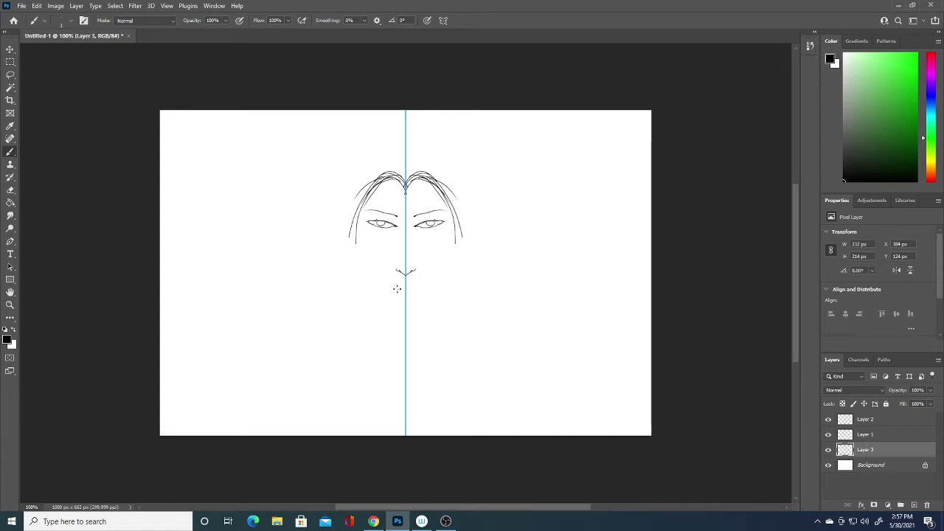
mouse_move(404, 284)
left_mouse_down()
mouse_move(396, 289)
mouse_move(413, 290)
left_mouse_up()
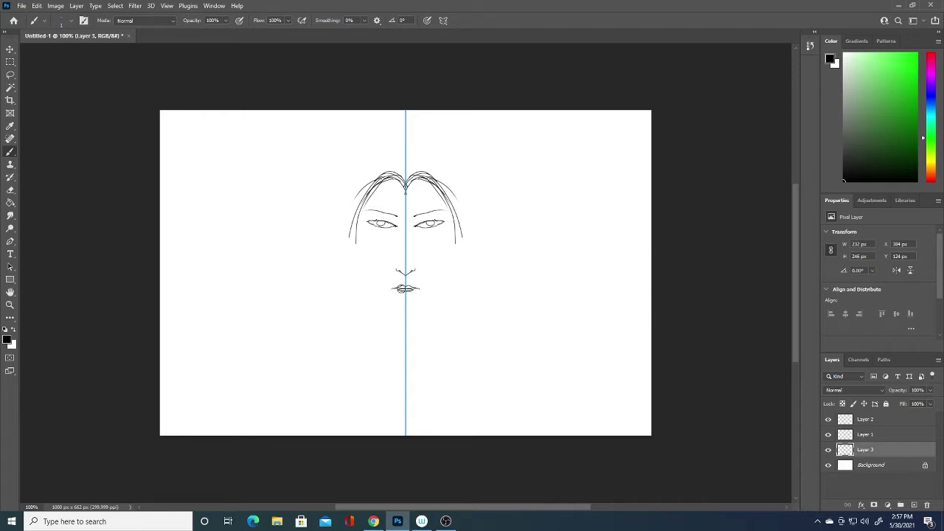
key("ctrl+z")
key("ctrl+z")
key("ctrl+z")
mouse_move(394, 288)
left_mouse_down()
mouse_move(418, 288)
mouse_move(407, 296)
left_mouse_up()
- Darken both pupils and thicken the eyebrows
left_click_drag(379, 223, 383, 222)
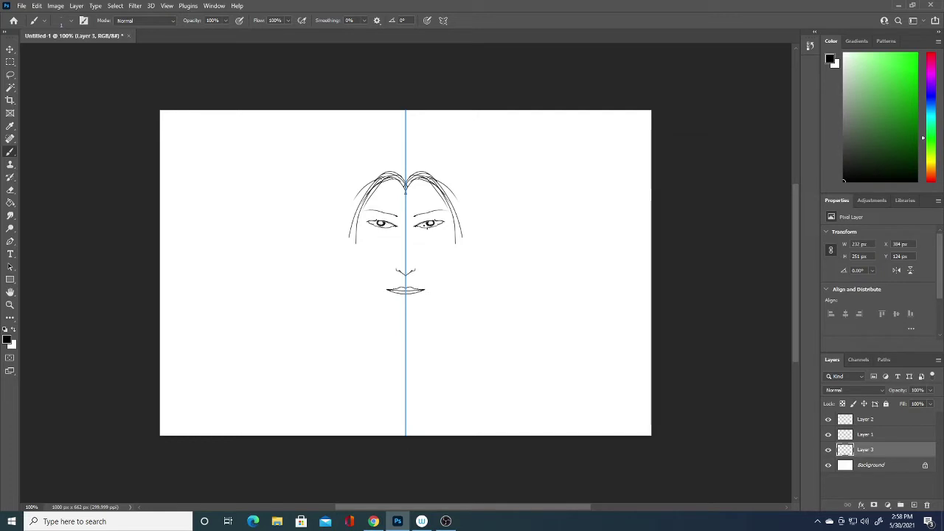
left_click_drag(426, 224, 430, 224)
mouse_move(367, 210)
left_mouse_down()
mouse_move(359, 212)
mouse_move(395, 216)
left_mouse_up()
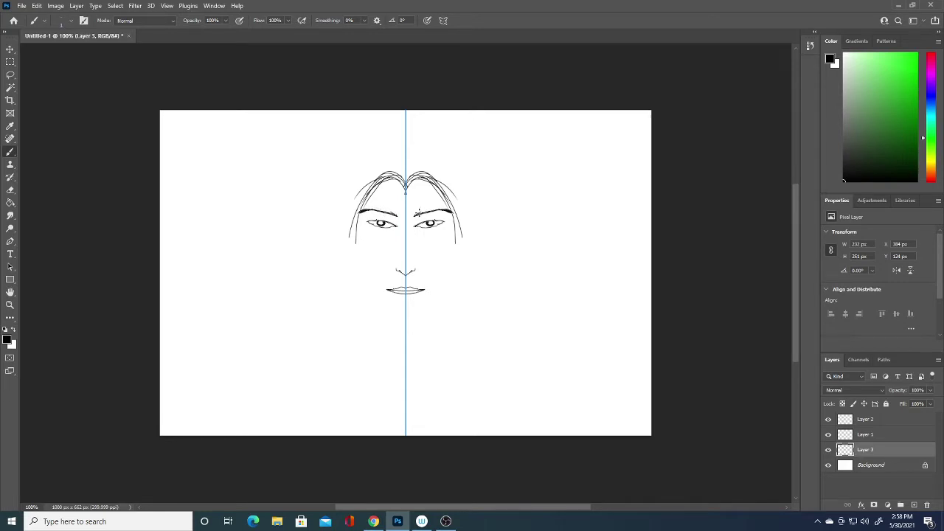
left_click_drag(419, 214, 441, 207)
- Add several long mirrored hair strands framing both sides of the face
left_click_drag(366, 186, 349, 258)
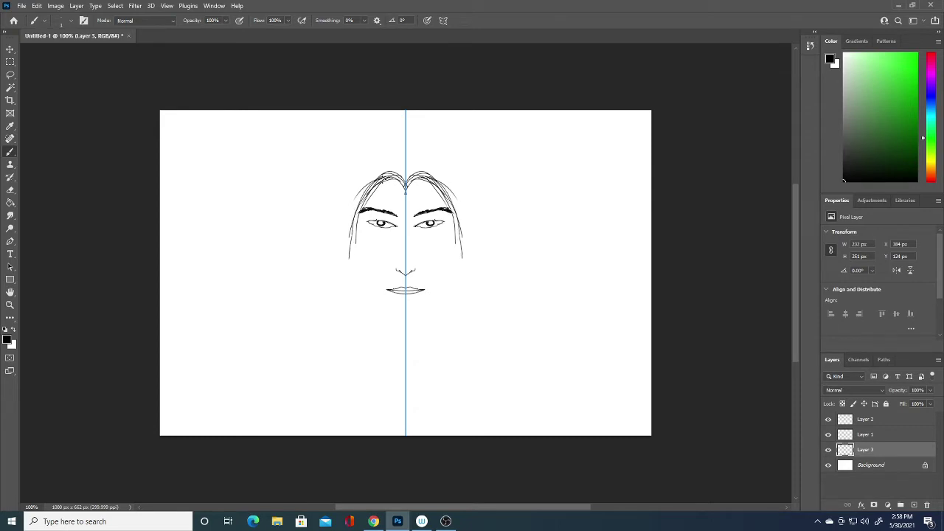
mouse_move(403, 182)
left_mouse_down()
mouse_move(390, 173)
mouse_move(350, 230)
mouse_move(342, 279)
left_mouse_up()
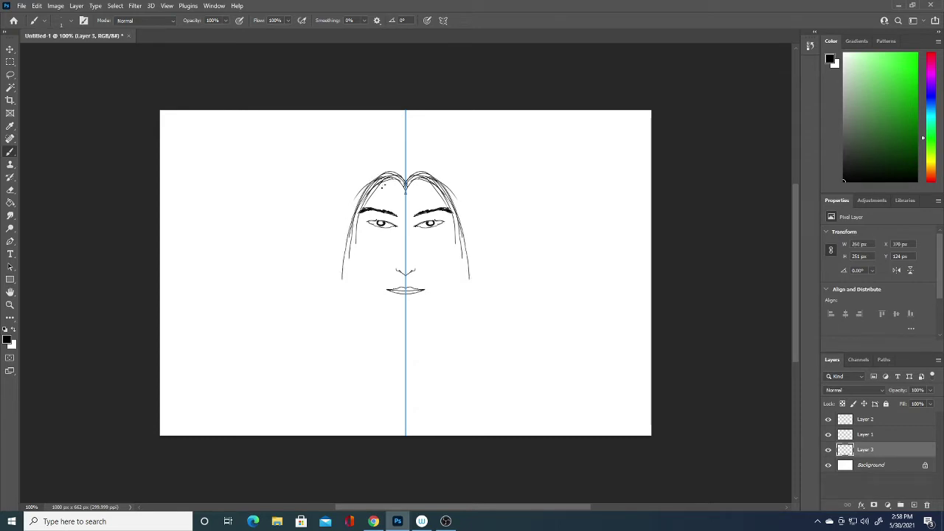
mouse_move(404, 177)
left_mouse_down()
mouse_move(357, 219)
mouse_move(344, 273)
left_mouse_up()
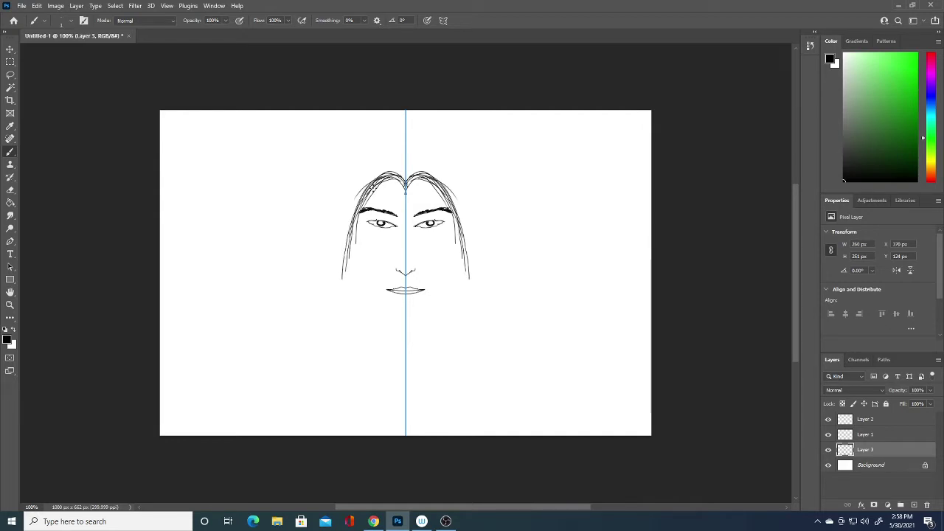
left_click_drag(371, 190, 341, 273)
left_click_drag(357, 198, 350, 242)
mouse_move(349, 203)
left_mouse_down()
mouse_move(353, 265)
mouse_move(360, 262)
mouse_move(373, 301)
mouse_move(404, 323)
left_mouse_up()
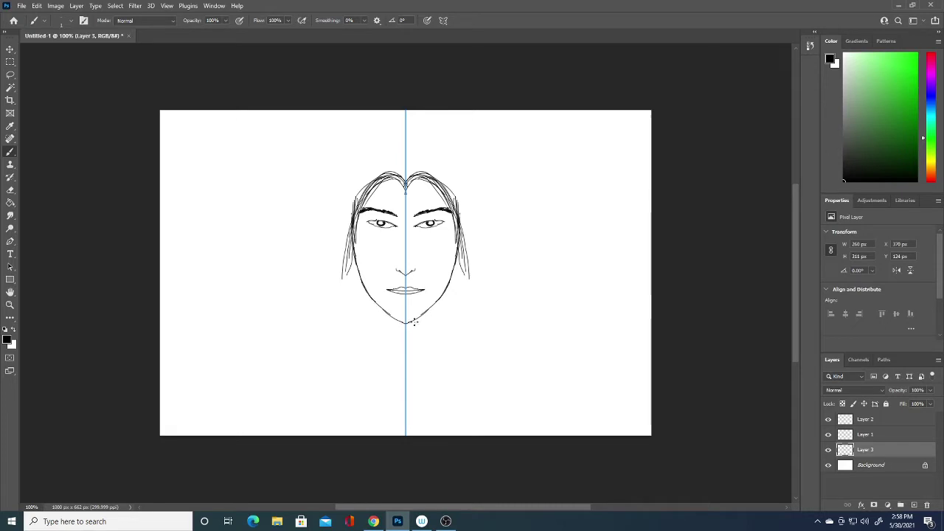
- Replace the chin strokes with a jaw line that meets at the chin
key("ctrl+z")
key("ctrl+z")
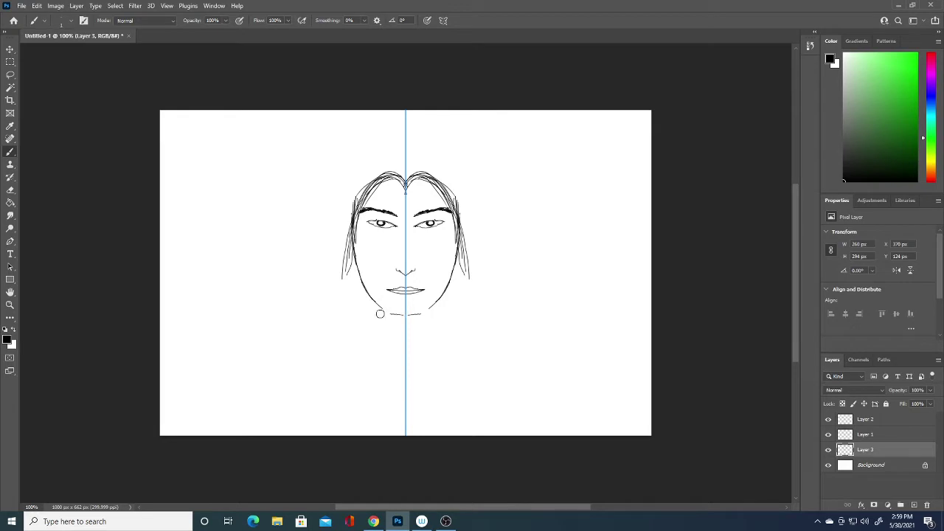
key("ctrl+z")
left_click_drag(375, 301, 402, 320)
- Add more strands from the crown curling out past the jaw on both sides
mouse_move(410, 174)
left_mouse_down()
mouse_move(443, 182)
mouse_move(481, 288)
left_mouse_up()
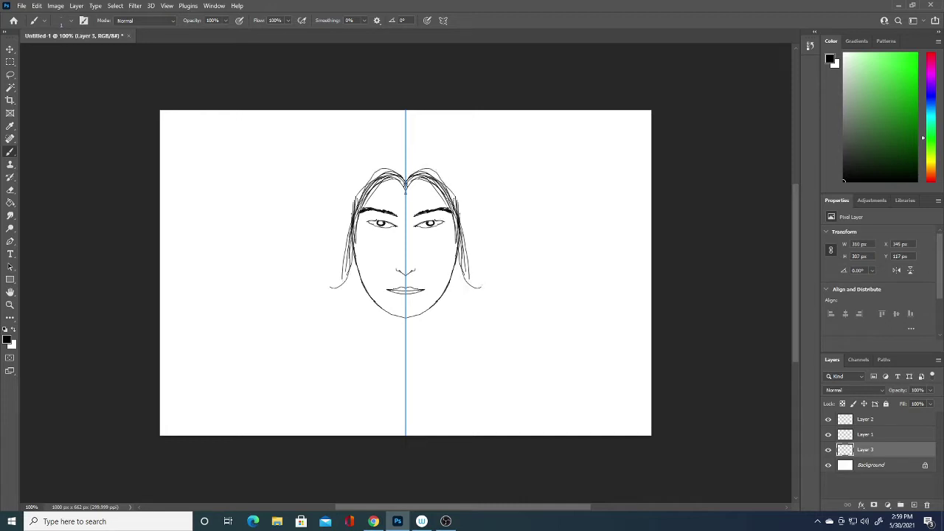
left_click_drag(420, 173, 484, 275)
left_click_drag(450, 208, 475, 266)
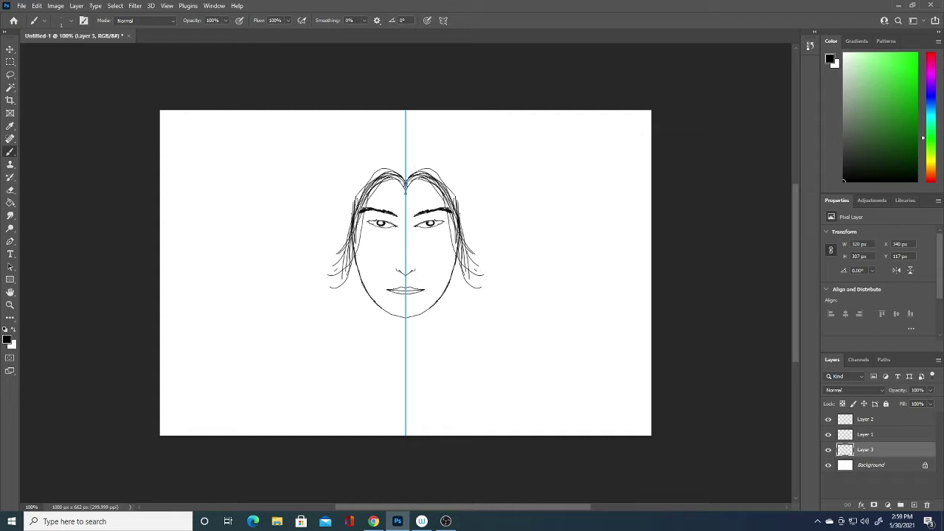
mouse_move(409, 174)
left_mouse_down()
mouse_move(445, 190)
mouse_move(478, 271)
left_mouse_up()
mouse_move(405, 181)
left_mouse_down()
mouse_move(446, 167)
mouse_move(485, 293)
left_mouse_up()
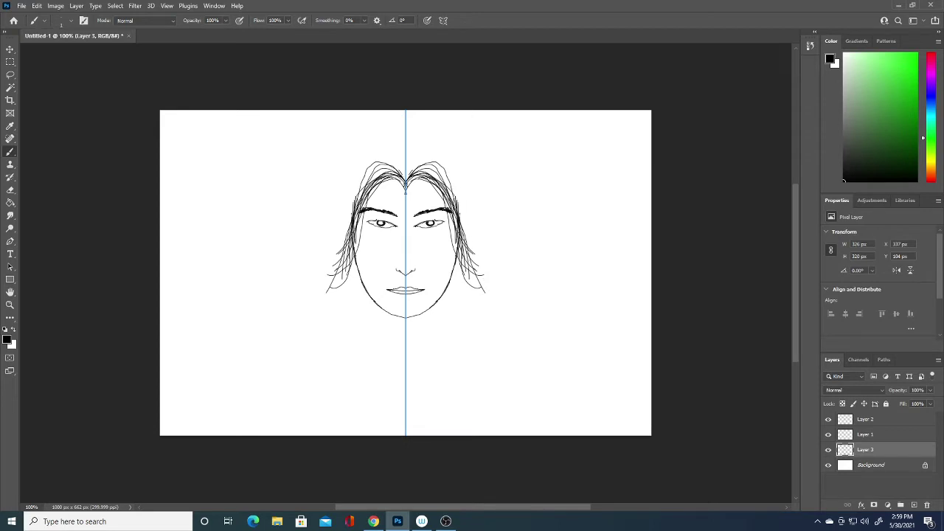
mouse_move(408, 177)
left_mouse_down()
mouse_move(471, 236)
mouse_move(471, 257)
mouse_move(457, 185)
mouse_move(474, 252)
left_mouse_up()
left_click_drag(451, 185, 474, 273)
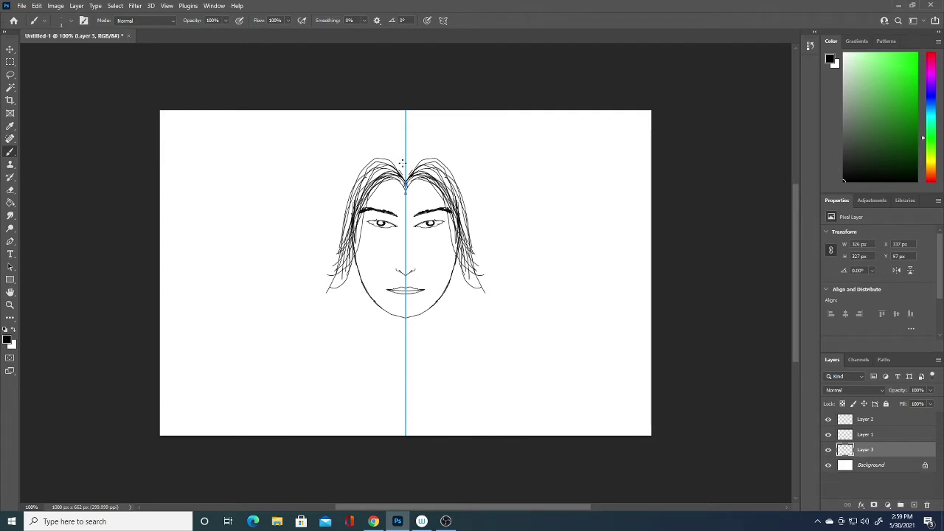
- Draw mirrored neck lines, sloping shoulders and a curved collar, plus a few crown strands
left_click_drag(373, 310, 371, 340)
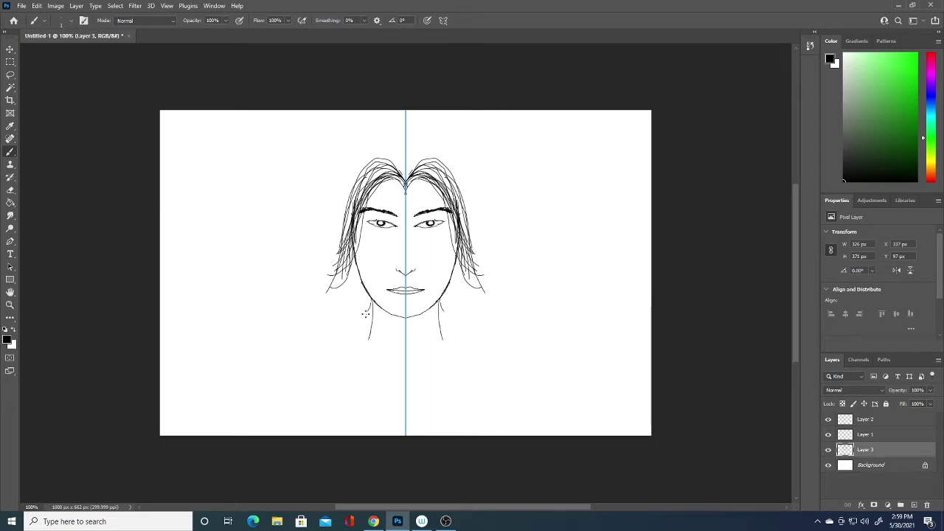
left_click_drag(369, 309, 344, 333)
mouse_move(445, 341)
left_mouse_down()
mouse_move(476, 360)
mouse_move(488, 341)
left_mouse_up()
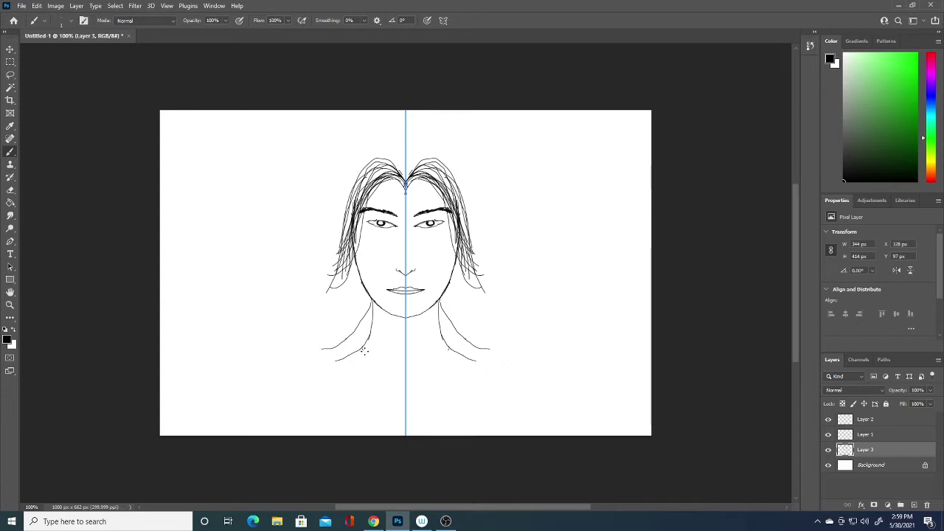
left_click_drag(361, 348, 410, 371)
left_click_drag(443, 301, 535, 355)
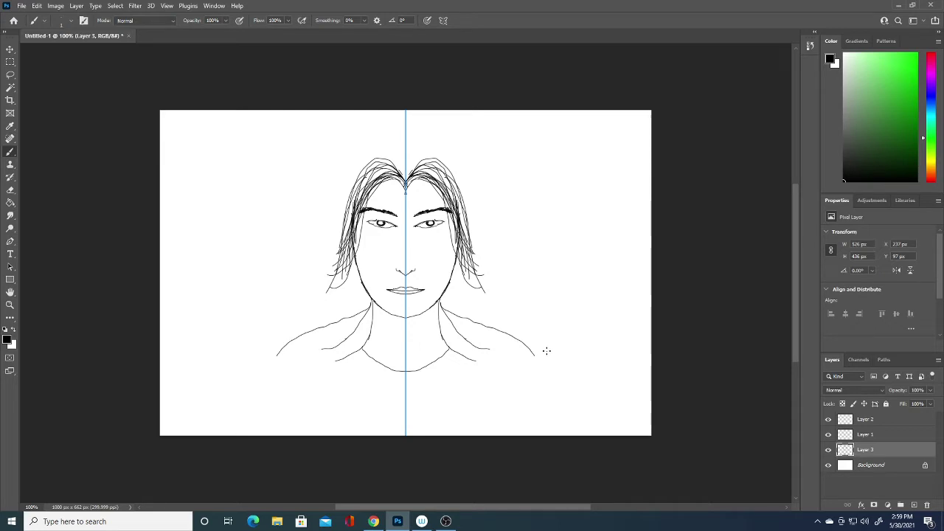
mouse_move(405, 174)
left_mouse_down()
mouse_move(375, 162)
mouse_move(334, 252)
left_mouse_up()
mouse_move(375, 168)
left_mouse_down()
mouse_move(346, 213)
mouse_move(332, 262)
left_mouse_up()
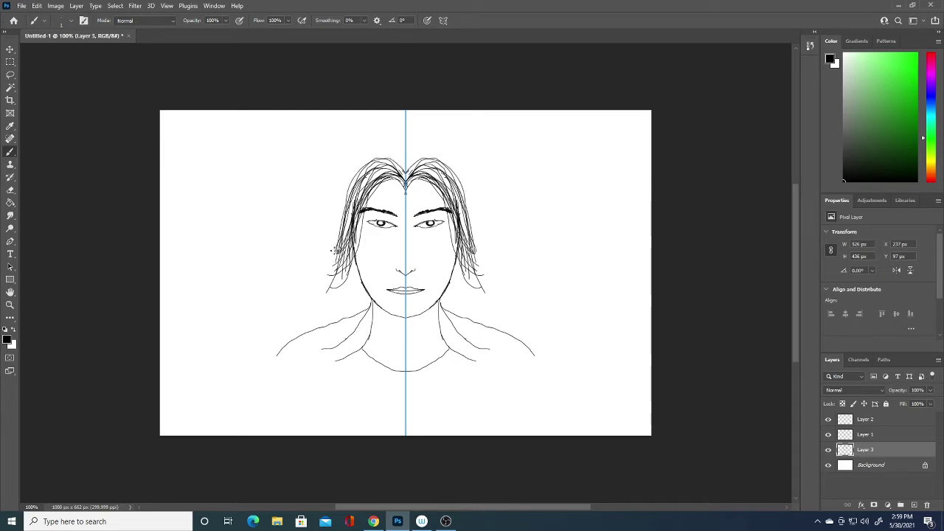
- Add arcing hair strands from the top centre down both sides
mouse_move(404, 173)
left_mouse_down()
mouse_move(373, 168)
mouse_move(337, 270)
mouse_move(377, 156)
mouse_move(332, 278)
left_mouse_up()
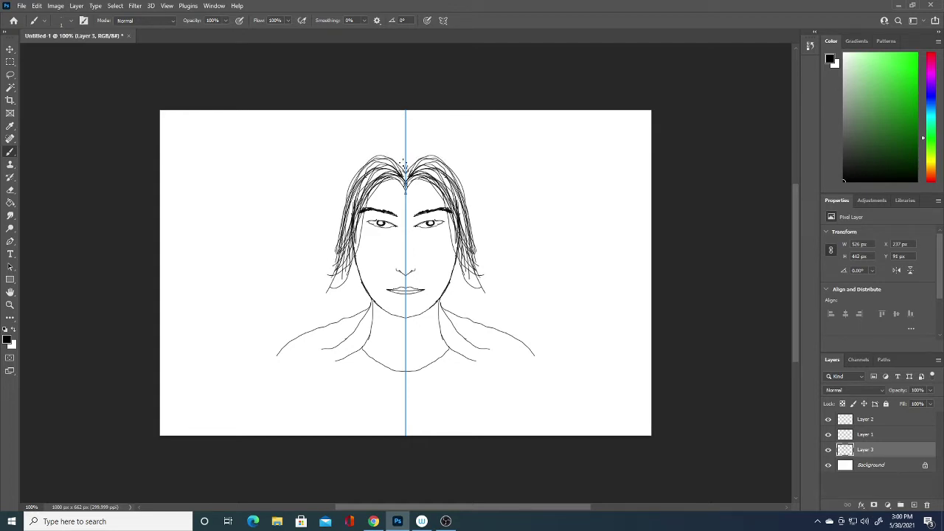
mouse_move(404, 164)
left_mouse_down()
mouse_move(350, 195)
mouse_move(329, 266)
left_mouse_up()
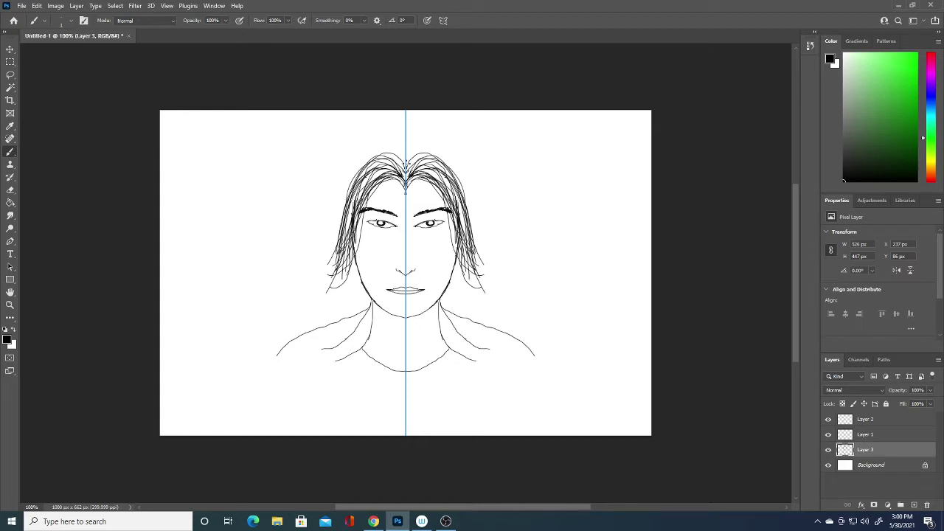
mouse_move(405, 164)
left_mouse_down()
mouse_move(427, 150)
mouse_move(462, 181)
mouse_move(486, 257)
left_mouse_up()
mouse_move(405, 160)
left_mouse_down()
mouse_move(413, 170)
mouse_move(384, 153)
mouse_move(346, 205)
mouse_move(325, 271)
left_mouse_up()
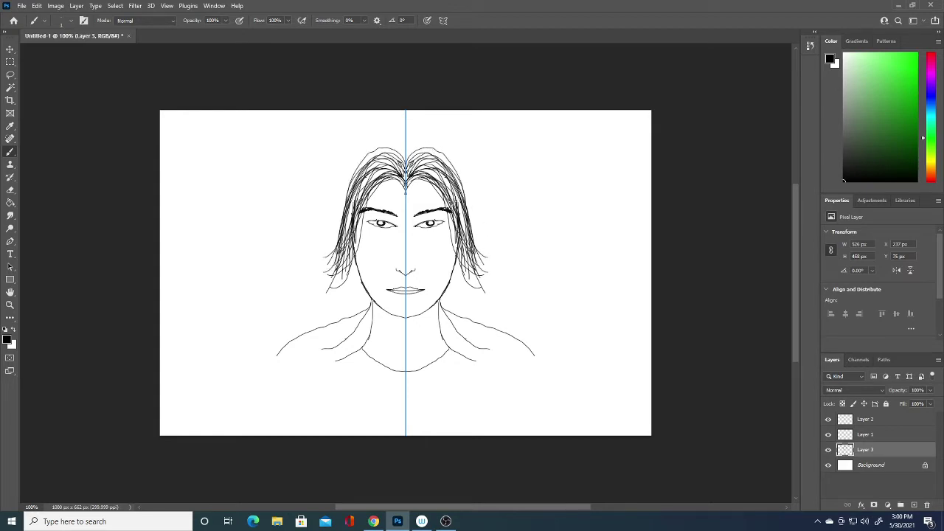
mouse_move(406, 178)
left_mouse_down()
mouse_move(438, 177)
mouse_move(462, 249)
mouse_move(485, 283)
mouse_move(425, 177)
mouse_move(473, 274)
left_mouse_up()
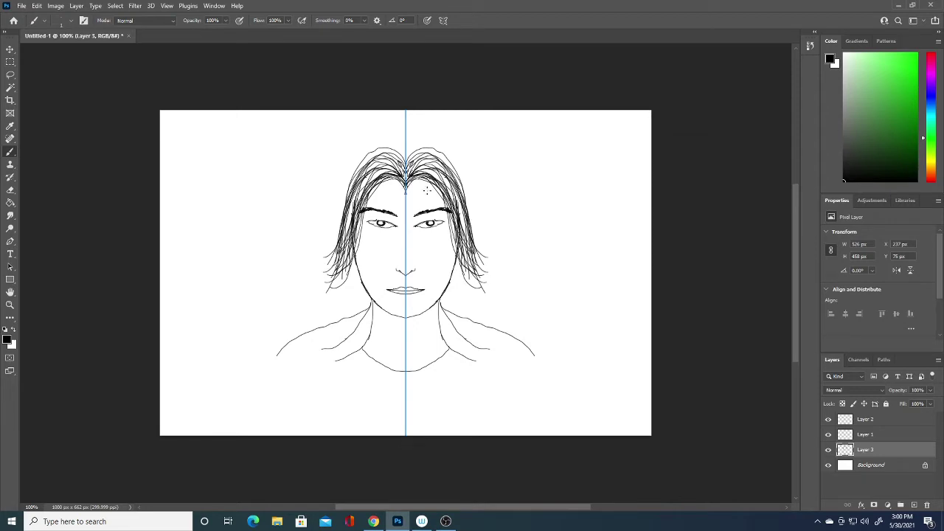
mouse_move(429, 161)
left_mouse_down()
mouse_move(453, 187)
mouse_move(485, 273)
left_mouse_up()
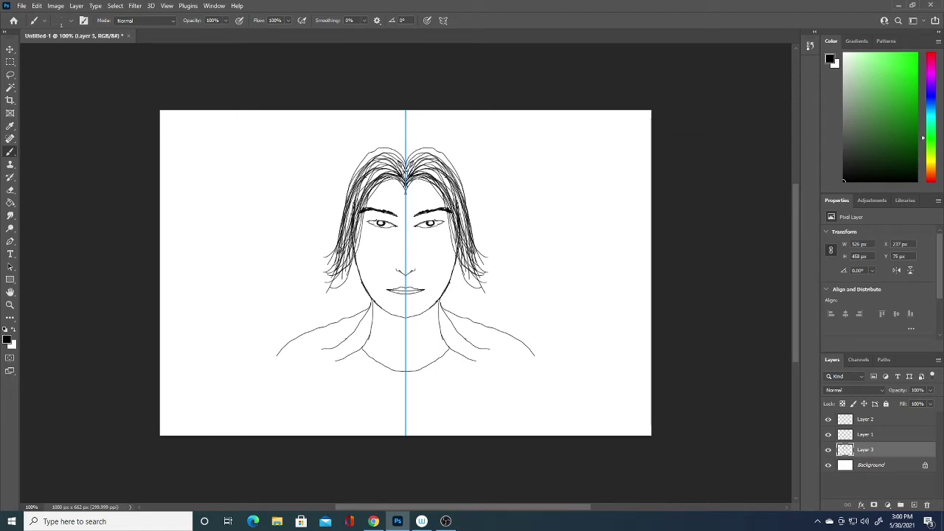
mouse_move(407, 151)
left_mouse_down()
mouse_move(447, 158)
mouse_move(472, 246)
left_mouse_up()
mouse_move(407, 154)
left_mouse_down()
mouse_move(445, 146)
mouse_move(489, 260)
left_mouse_up()
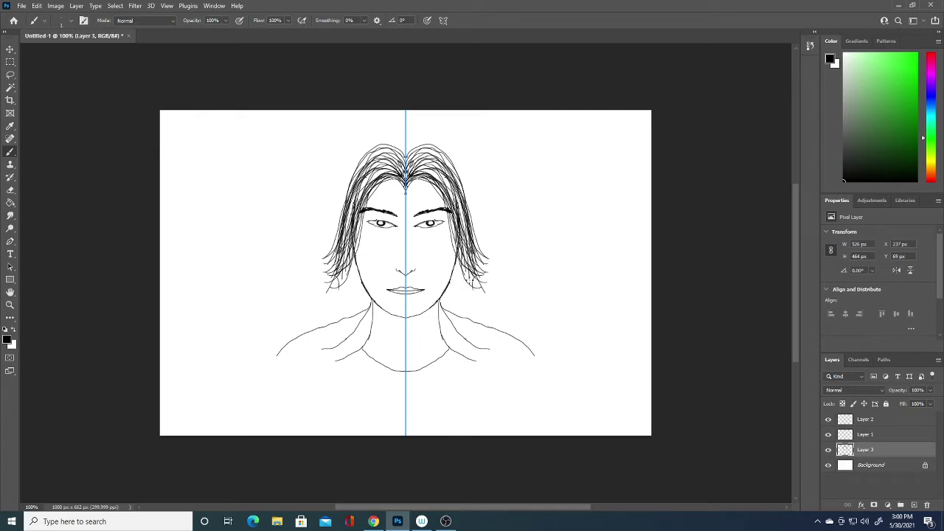
- Thicken the lower hair ends and add strands along the outer hair
mouse_move(459, 270)
left_mouse_down()
mouse_move(466, 285)
mouse_move(459, 301)
mouse_move(449, 288)
mouse_move(456, 316)
mouse_move(445, 295)
mouse_move(447, 311)
left_mouse_up()
left_click_drag(466, 261, 456, 302)
left_click_drag(466, 257, 465, 292)
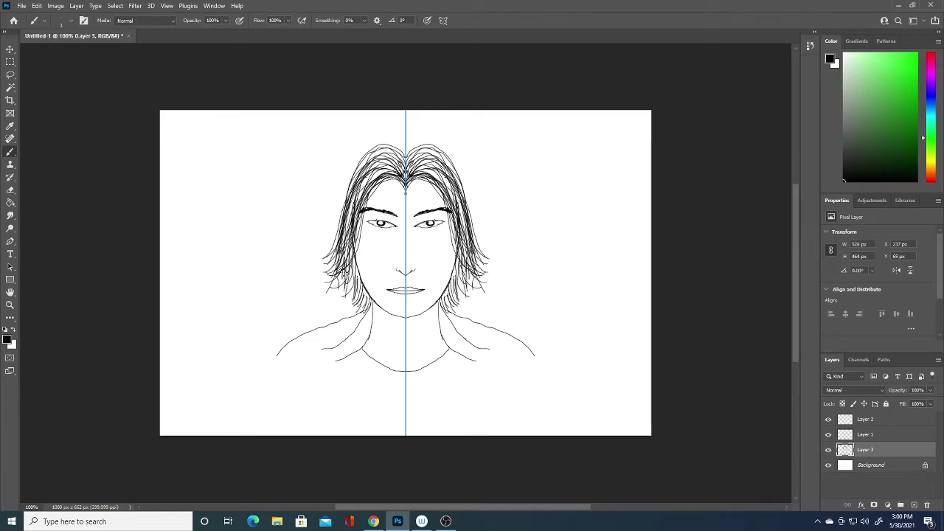
mouse_move(404, 151)
left_mouse_down()
mouse_move(436, 147)
mouse_move(479, 225)
left_mouse_up()
mouse_move(407, 147)
left_mouse_down()
mouse_move(441, 149)
mouse_move(484, 255)
left_mouse_up()
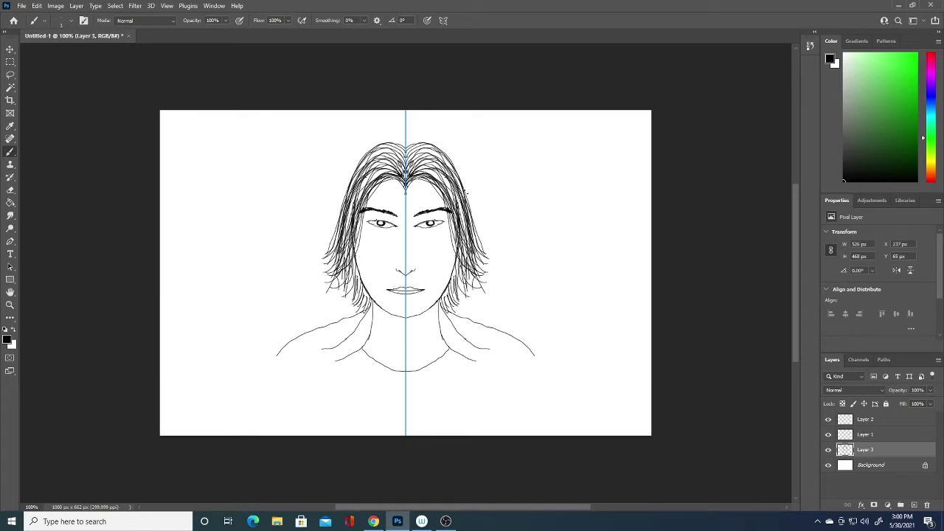
mouse_move(407, 148)
left_mouse_down()
mouse_move(419, 143)
mouse_move(465, 170)
mouse_move(488, 255)
mouse_move(468, 264)
mouse_move(475, 298)
left_mouse_up()
- Add short wisps at the lower hair ends on both sides
left_click_drag(472, 297, 446, 324)
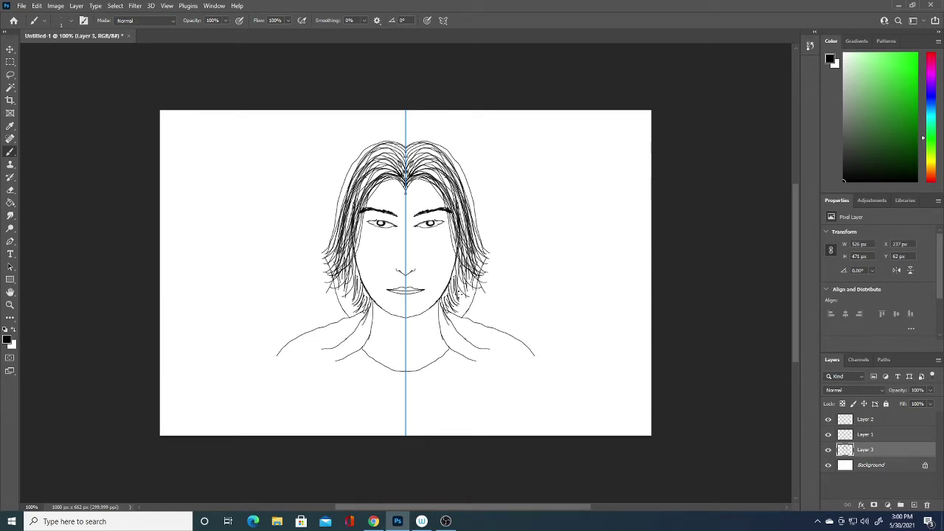
mouse_move(458, 291)
left_mouse_down()
mouse_move(472, 317)
mouse_move(456, 317)
mouse_move(475, 297)
mouse_move(456, 320)
left_mouse_up()
mouse_move(459, 266)
left_mouse_down()
mouse_move(453, 292)
mouse_move(469, 305)
left_mouse_up()
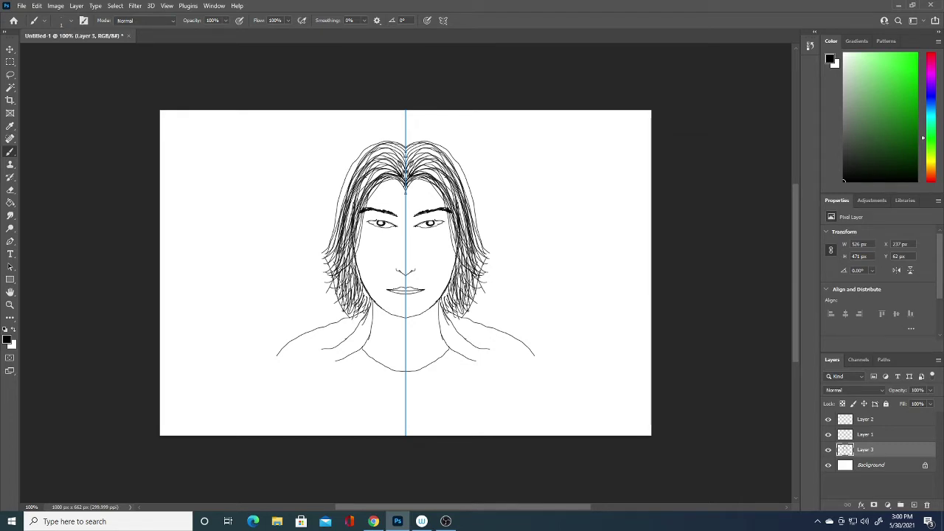
left_click_drag(341, 282, 338, 304)
mouse_move(339, 264)
left_mouse_down()
mouse_move(335, 285)
mouse_move(331, 270)
left_mouse_up()
left_click_drag(331, 248, 328, 267)
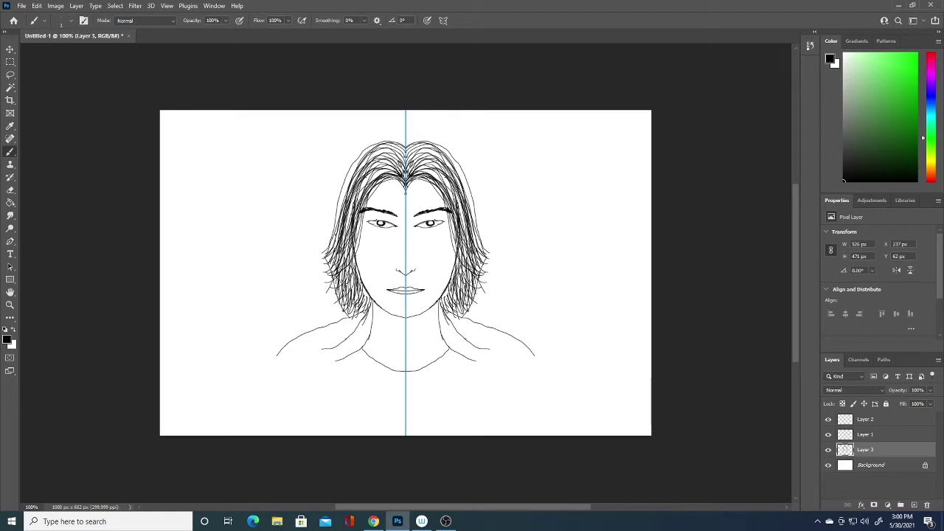
- Fill in strands in the upper side hair and along the sides from the crown
mouse_move(462, 177)
left_mouse_down()
mouse_move(474, 232)
mouse_move(432, 146)
mouse_move(456, 167)
mouse_move(471, 217)
left_mouse_up()
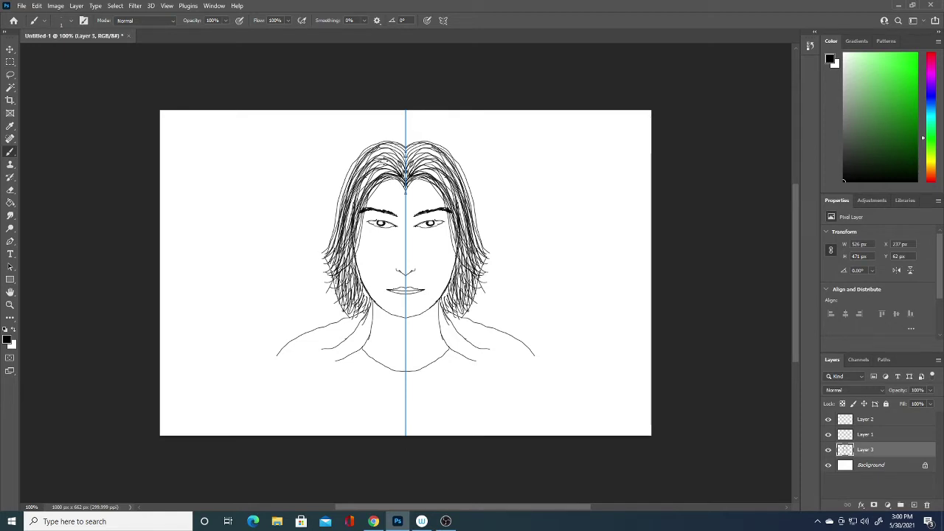
mouse_move(388, 162)
left_mouse_down()
mouse_move(358, 196)
mouse_move(340, 270)
mouse_move(390, 183)
mouse_move(375, 186)
left_mouse_up()
left_click_drag(365, 212, 354, 264)
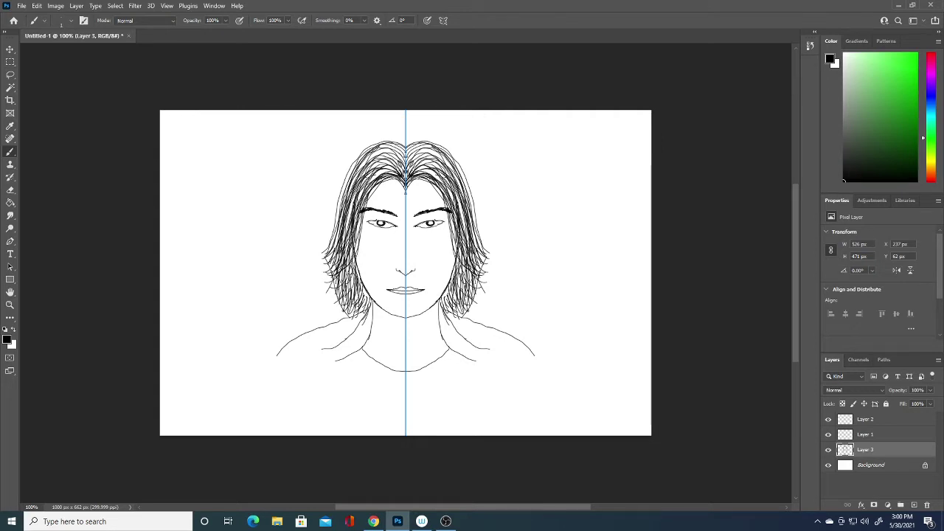
left_click_drag(366, 190, 351, 278)
mouse_move(360, 218)
left_mouse_down()
mouse_move(348, 270)
mouse_move(357, 247)
mouse_move(347, 239)
mouse_move(337, 273)
mouse_move(331, 267)
left_mouse_up()
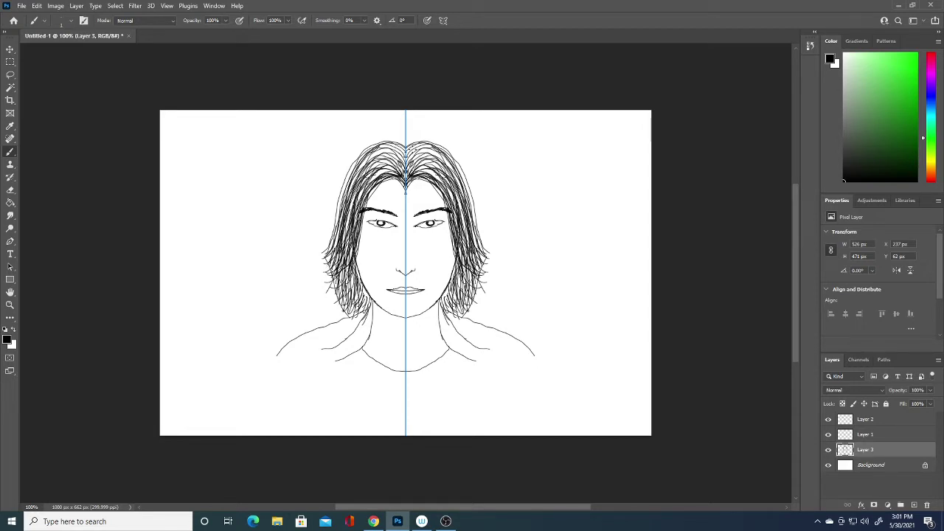
- Add dense strands around the hair parting
mouse_move(403, 166)
left_mouse_down()
mouse_move(373, 174)
mouse_move(393, 155)
mouse_move(374, 164)
left_mouse_up()
mouse_move(394, 165)
left_mouse_down()
mouse_move(372, 179)
mouse_move(366, 156)
left_mouse_up()
mouse_move(401, 149)
left_mouse_down()
mouse_move(369, 162)
mouse_move(372, 153)
left_mouse_up()
mouse_move(400, 143)
left_mouse_down()
mouse_move(383, 154)
mouse_move(372, 143)
mouse_move(342, 190)
mouse_move(325, 249)
left_mouse_up()
- Add strands down the outer and inner hair edges
left_click_drag(347, 196, 332, 234)
mouse_move(407, 150)
left_mouse_down()
mouse_move(447, 138)
mouse_move(489, 251)
left_mouse_up()
mouse_move(407, 151)
left_mouse_down()
mouse_move(437, 140)
mouse_move(469, 185)
mouse_move(493, 246)
mouse_move(484, 267)
left_mouse_up()
mouse_move(480, 235)
left_mouse_down()
mouse_move(488, 267)
mouse_move(469, 270)
mouse_move(472, 301)
left_mouse_up()
mouse_move(463, 266)
left_mouse_down()
mouse_move(442, 314)
mouse_move(456, 295)
mouse_move(473, 292)
mouse_move(457, 324)
mouse_move(445, 326)
mouse_move(445, 342)
left_mouse_up()
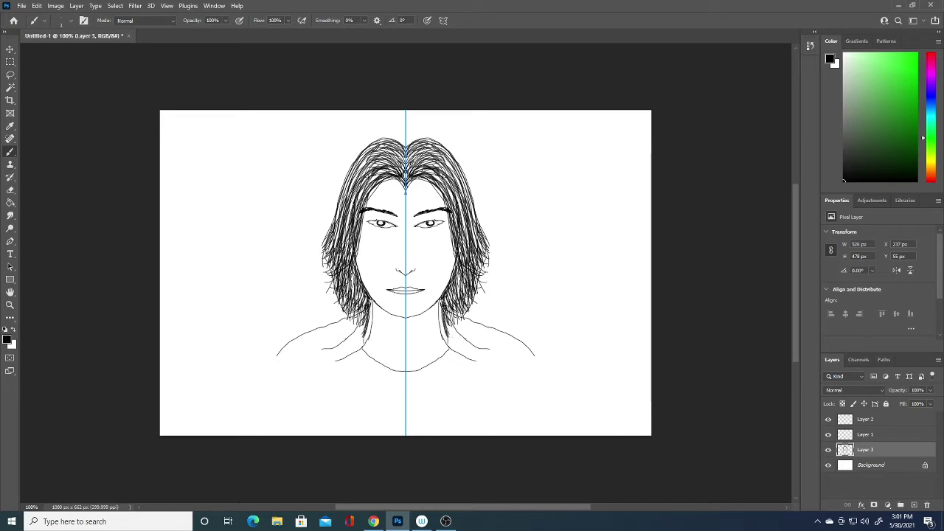
- Extend the hair ends down over the shoulders toward the collar line
mouse_move(447, 301)
left_mouse_down()
mouse_move(443, 335)
mouse_move(447, 312)
mouse_move(454, 375)
left_mouse_up()
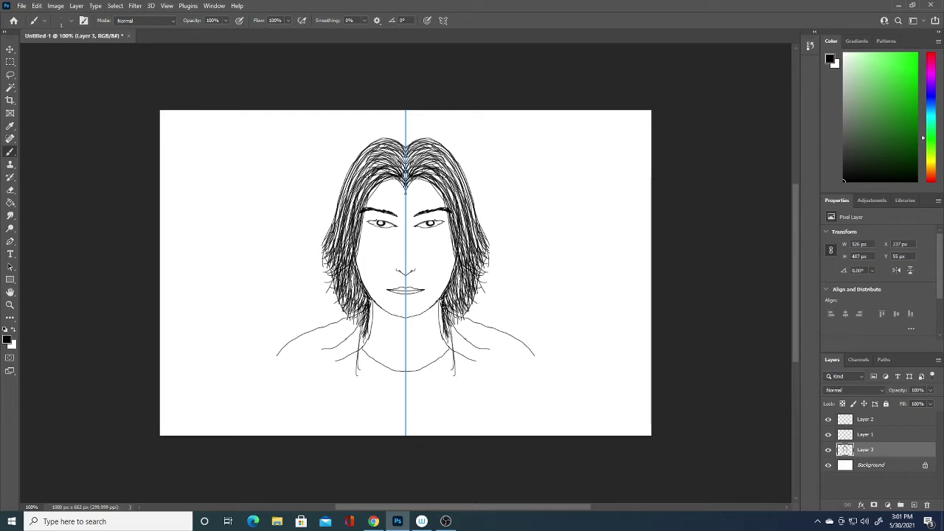
mouse_move(450, 325)
left_mouse_down()
mouse_move(456, 362)
mouse_move(457, 348)
left_mouse_up()
mouse_move(455, 295)
left_mouse_down()
mouse_move(463, 325)
mouse_move(469, 306)
mouse_move(460, 331)
left_mouse_up()
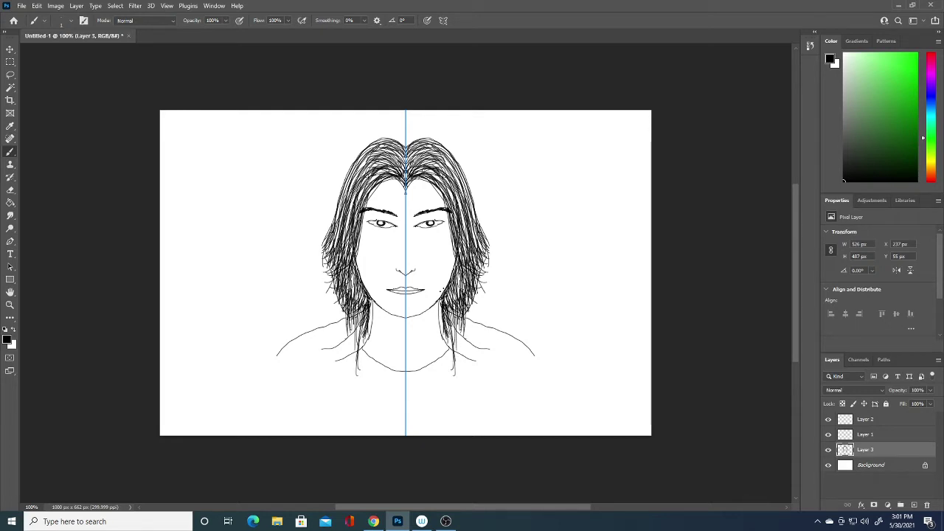
mouse_move(329, 248)
left_mouse_down()
mouse_move(334, 277)
mouse_move(329, 269)
left_mouse_up()
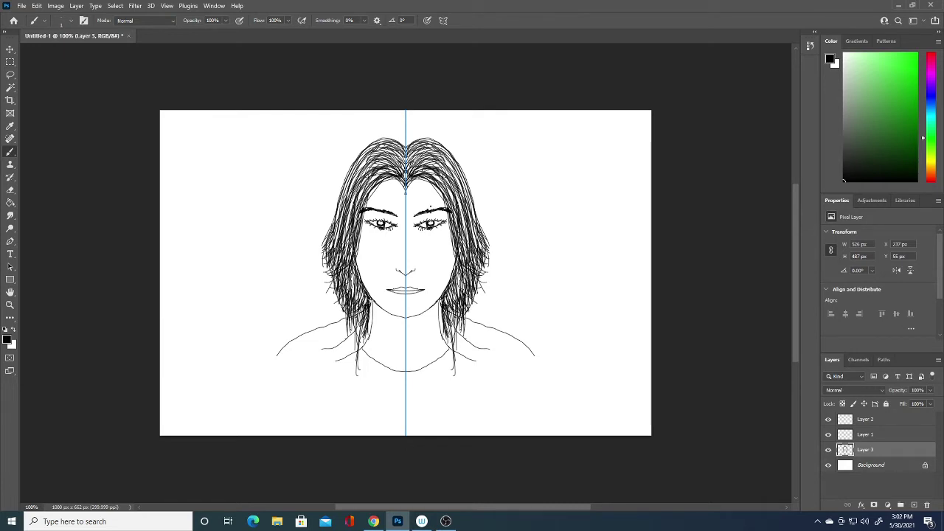
- Undo a stray lash stroke on the eye
key("ctrl+z")
- Add mirrored strands at the hairline, along the side hair and near the head top
mouse_move(372, 184)
left_mouse_down()
mouse_move(377, 201)
mouse_move(353, 212)
mouse_move(393, 172)
left_mouse_up()
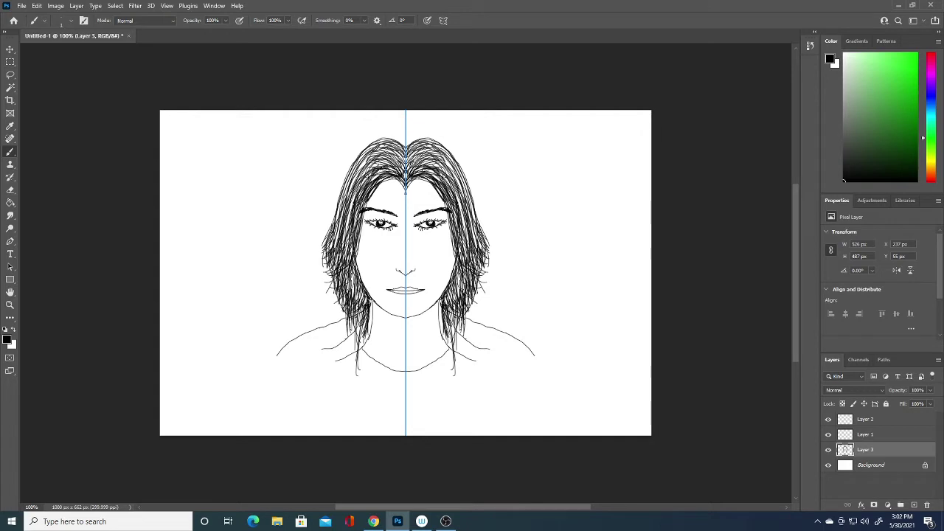
left_click_drag(455, 273, 465, 302)
mouse_move(478, 244)
left_mouse_down()
mouse_move(486, 270)
mouse_move(468, 336)
left_mouse_up()
mouse_move(465, 299)
left_mouse_down()
mouse_move(470, 335)
mouse_move(458, 339)
mouse_move(457, 309)
left_mouse_up()
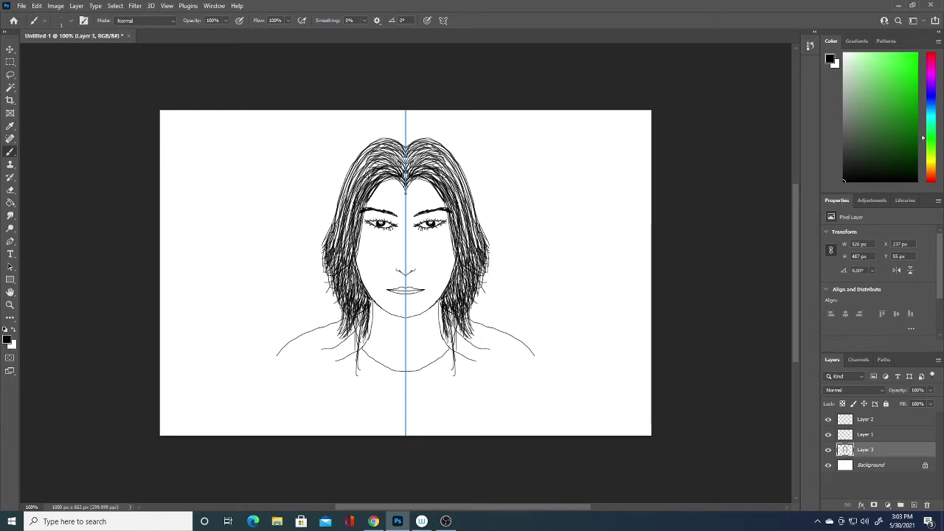
left_click_drag(443, 155, 475, 236)
left_click_drag(471, 202, 480, 236)
mouse_move(453, 175)
left_mouse_down()
mouse_move(466, 205)
mouse_move(440, 180)
mouse_move(446, 208)
mouse_move(457, 211)
mouse_move(443, 199)
mouse_move(456, 211)
left_mouse_up()
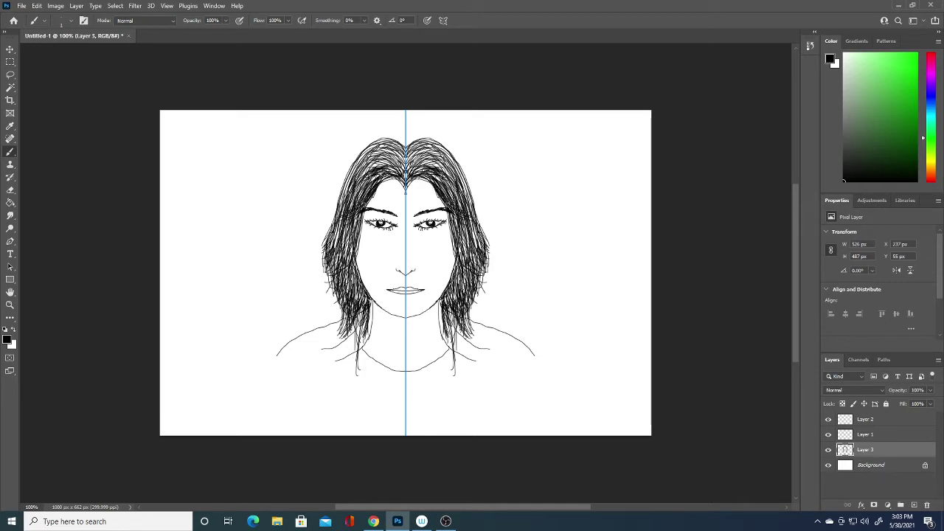
mouse_move(410, 164)
left_mouse_down()
mouse_move(456, 177)
mouse_move(418, 152)
mouse_move(411, 165)
mouse_move(458, 176)
mouse_move(469, 197)
mouse_move(450, 189)
mouse_move(489, 219)
mouse_move(472, 264)
left_mouse_up()
- Add mirrored strands beside the cheeks, at eye level and near the head top
left_click_drag(465, 255, 492, 270)
left_click_drag(468, 258, 478, 279)
left_click_drag(474, 261, 480, 270)
mouse_move(344, 211)
left_mouse_down()
mouse_move(332, 227)
mouse_move(335, 219)
left_mouse_up()
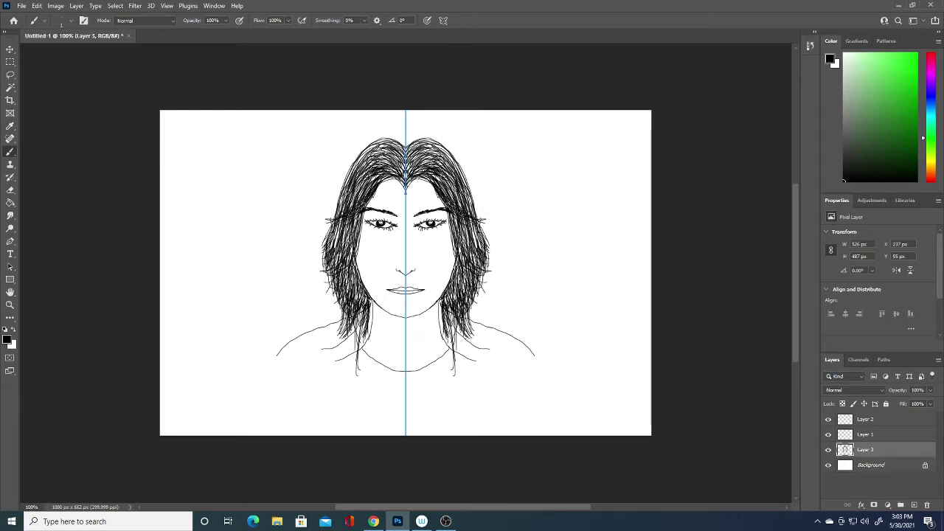
mouse_move(443, 150)
left_mouse_down()
mouse_move(453, 176)
mouse_move(453, 166)
left_mouse_up()
mouse_move(358, 164)
left_mouse_down()
mouse_move(330, 259)
mouse_move(336, 247)
mouse_move(349, 253)
left_mouse_up()
- Lengthen the lower side hair with mirrored strands reaching the hair ends
mouse_move(355, 261)
left_mouse_down()
mouse_move(338, 286)
mouse_move(359, 301)
left_mouse_up()
mouse_move(360, 263)
left_mouse_down()
mouse_move(370, 326)
mouse_move(354, 350)
left_mouse_up()
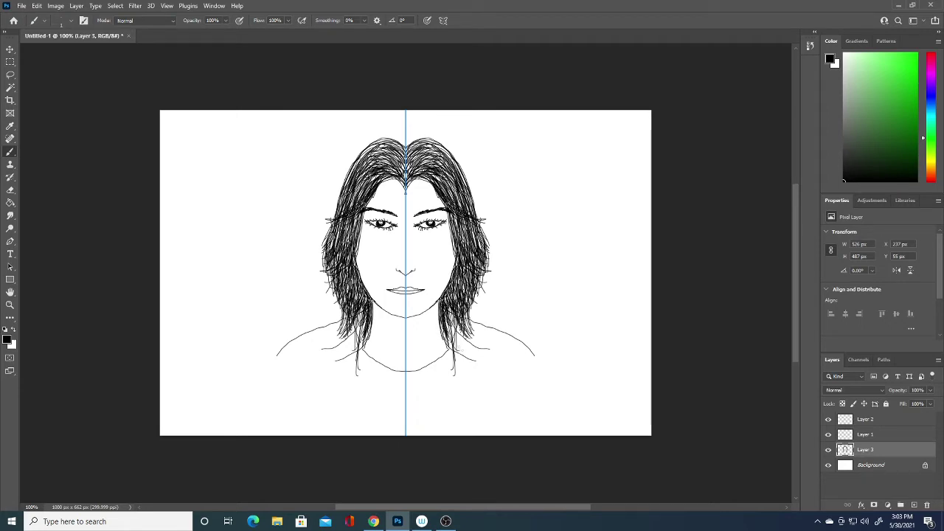
mouse_move(358, 313)
left_mouse_down()
mouse_move(347, 348)
mouse_move(357, 350)
mouse_move(336, 325)
mouse_move(356, 348)
mouse_move(354, 382)
left_mouse_up()
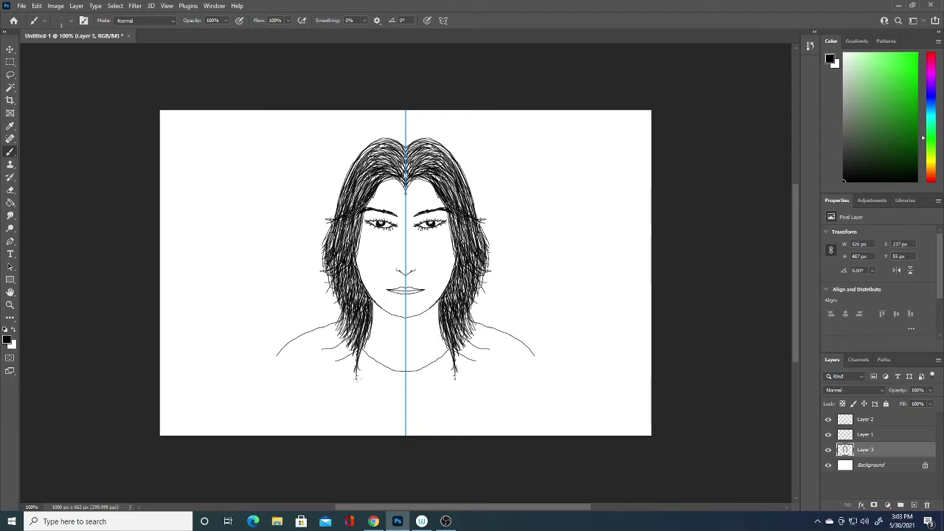
left_click_drag(363, 339, 352, 369)
mouse_move(353, 323)
left_mouse_down()
mouse_move(342, 360)
mouse_move(329, 354)
mouse_move(405, 371)
left_mouse_up()
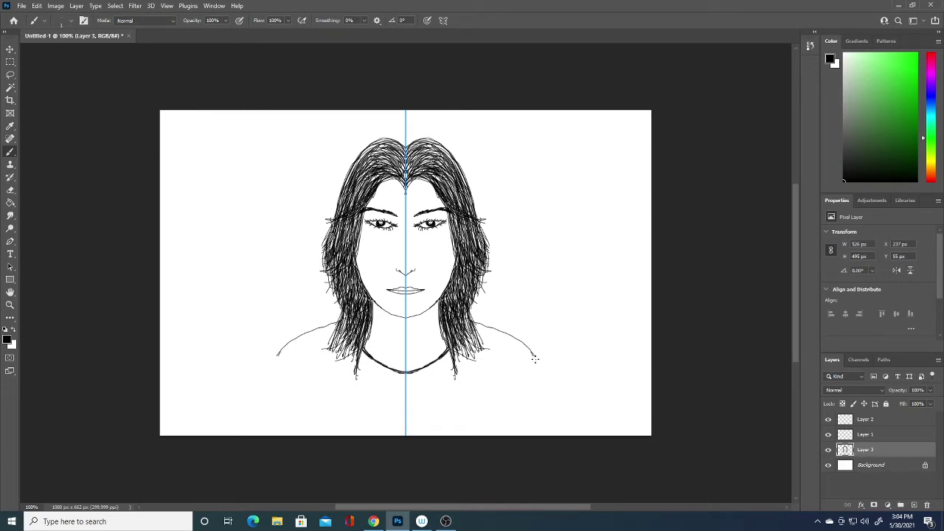
- Extend the shoulder line ends, thicken the neckline curve, and add dark strands at the head top
mouse_move(537, 359)
left_mouse_down()
mouse_move(554, 404)
mouse_move(553, 435)
left_mouse_up()
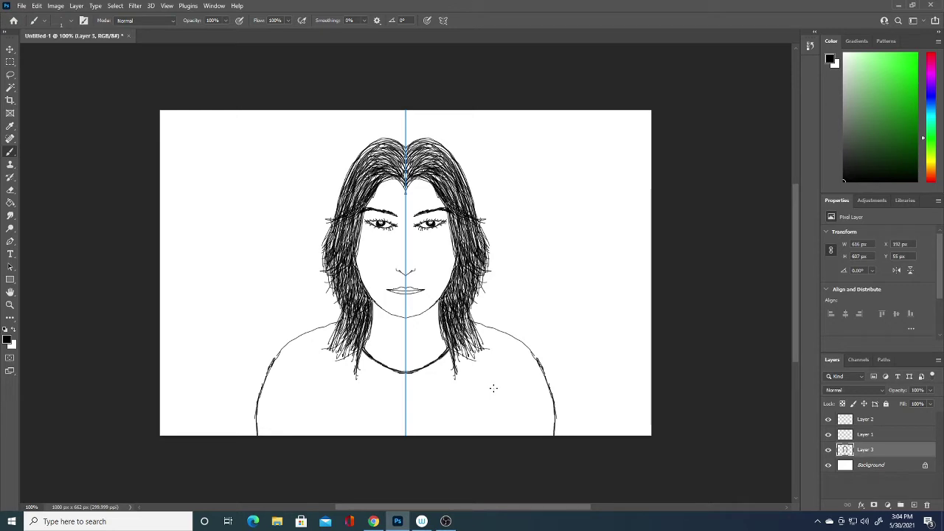
left_click_drag(361, 348, 404, 378)
mouse_move(361, 164)
left_mouse_down()
mouse_move(376, 144)
mouse_move(417, 156)
mouse_move(412, 174)
mouse_move(420, 176)
left_mouse_up()
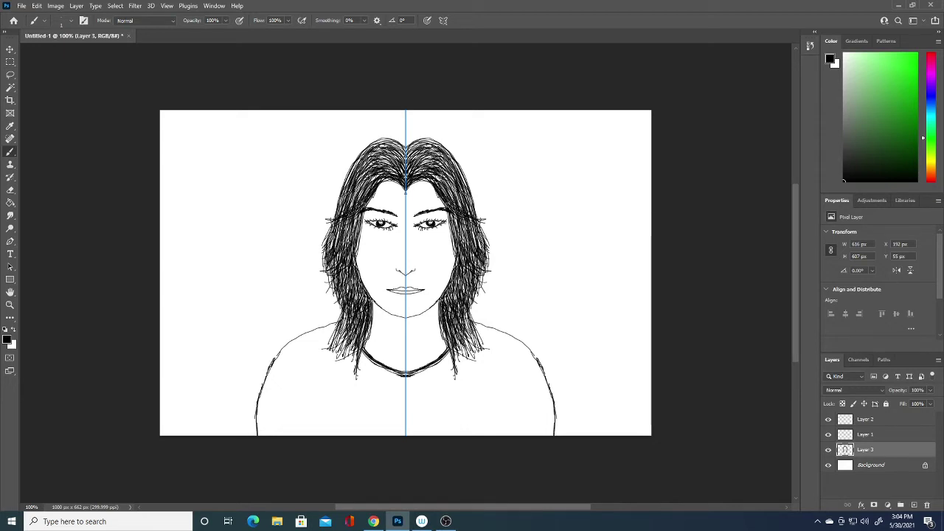
- Add short mirrored strands at the temples, along the side hair and the parting
mouse_move(465, 206)
left_mouse_down()
mouse_move(445, 183)
mouse_move(459, 197)
mouse_move(452, 189)
left_mouse_up()
left_click_drag(482, 219, 464, 202)
left_click_drag(470, 211, 465, 200)
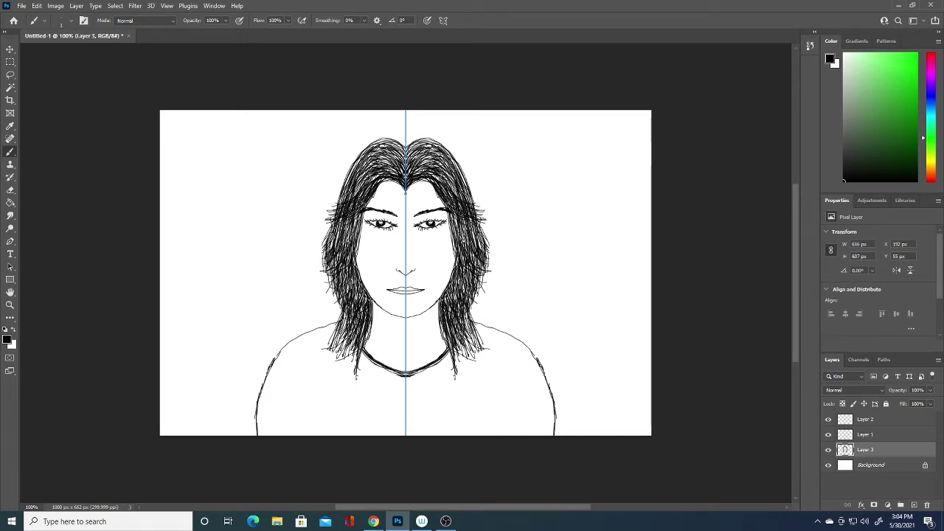
left_click_drag(468, 254, 461, 234)
left_click_drag(490, 271, 483, 262)
left_click_drag(334, 230, 327, 222)
left_click_drag(336, 228, 327, 210)
left_click_drag(357, 158, 342, 195)
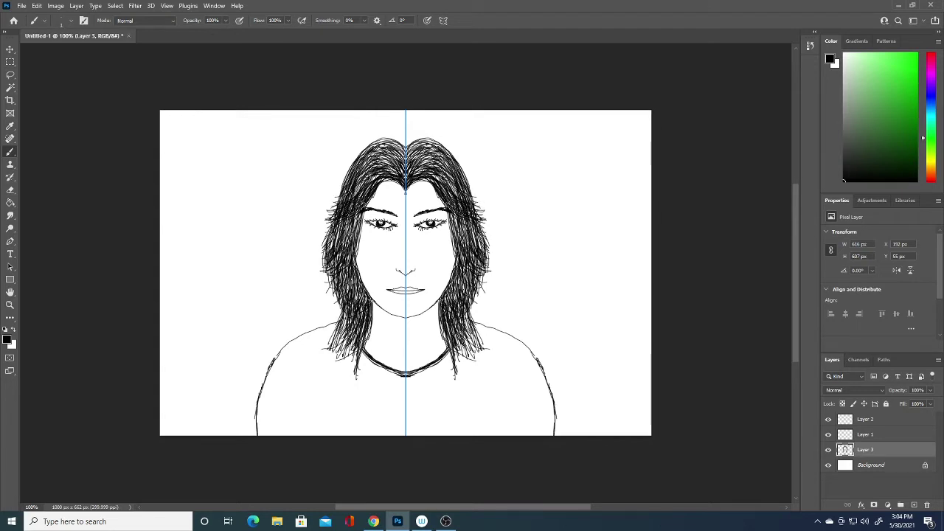
- Hatch the side hair and lengthen the hair ends below the neckline
mouse_move(341, 193)
left_mouse_down()
mouse_move(330, 280)
mouse_move(347, 314)
mouse_move(333, 352)
left_mouse_up()
mouse_move(342, 316)
left_mouse_down()
mouse_move(341, 370)
mouse_move(357, 373)
mouse_move(347, 372)
left_mouse_up()
left_click_drag(349, 337, 346, 375)
left_click_drag(333, 332, 322, 356)
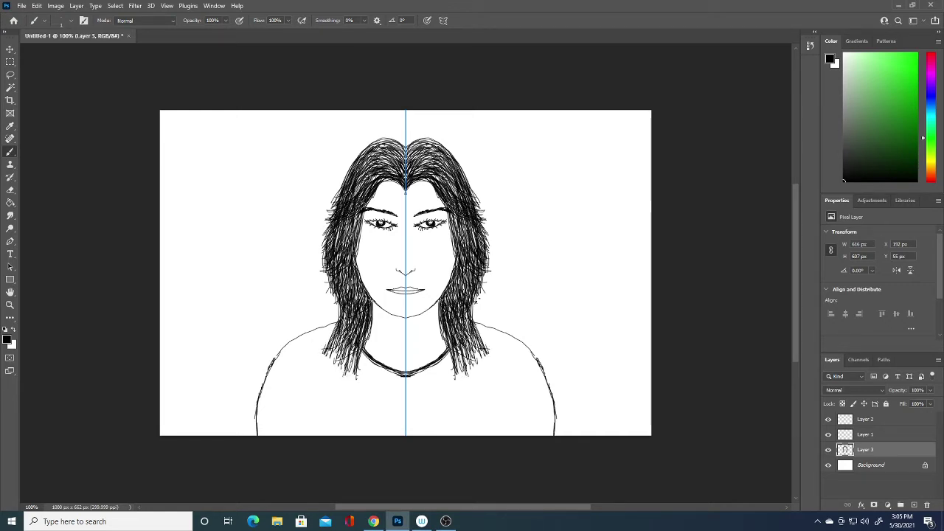
mouse_move(334, 302)
left_mouse_down()
mouse_move(332, 341)
mouse_move(335, 322)
mouse_move(318, 365)
left_mouse_up()
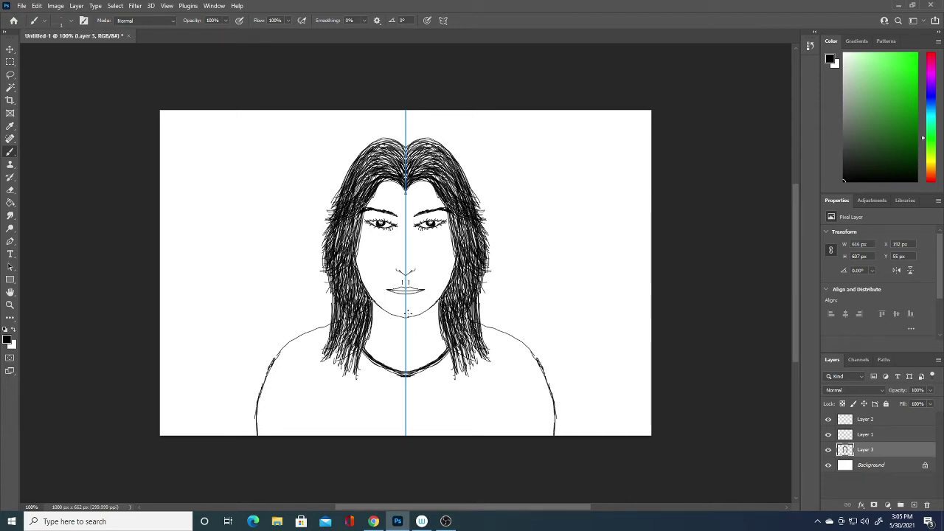
left_click_drag(342, 346, 352, 376)
mouse_move(349, 358)
left_mouse_down()
mouse_move(355, 390)
mouse_move(344, 374)
left_mouse_up()
mouse_move(479, 341)
left_mouse_down()
mouse_move(482, 358)
mouse_move(487, 350)
left_mouse_up()
left_click_drag(484, 332, 491, 354)
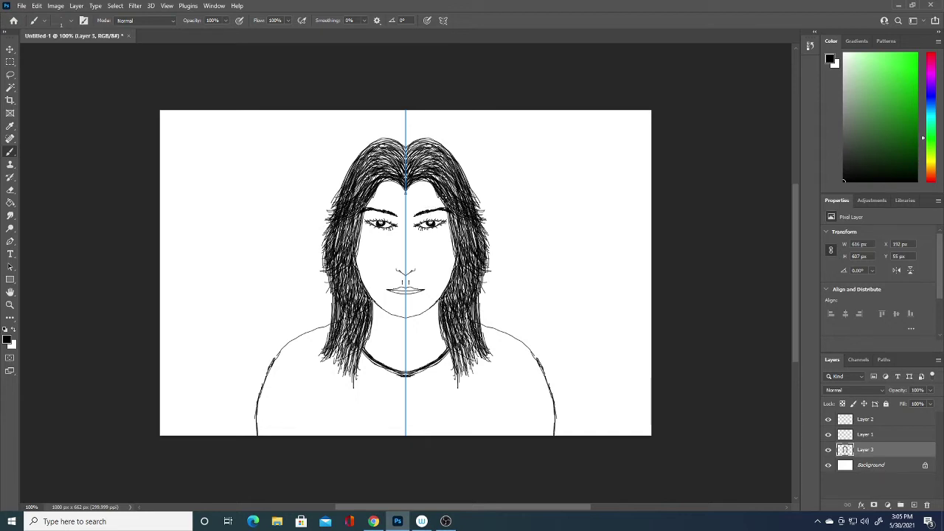
- Fill the lower hair with more strands and thicken the hair ends
mouse_move(350, 359)
left_mouse_down()
mouse_move(352, 383)
mouse_move(341, 376)
left_mouse_up()
mouse_move(341, 341)
left_mouse_down()
mouse_move(335, 372)
mouse_move(328, 368)
left_mouse_up()
left_click_drag(334, 324, 326, 354)
mouse_move(335, 293)
left_mouse_down()
mouse_move(340, 341)
mouse_move(353, 348)
left_mouse_up()
mouse_move(368, 313)
left_mouse_down()
mouse_move(360, 349)
mouse_move(327, 370)
mouse_move(338, 369)
left_mouse_up()
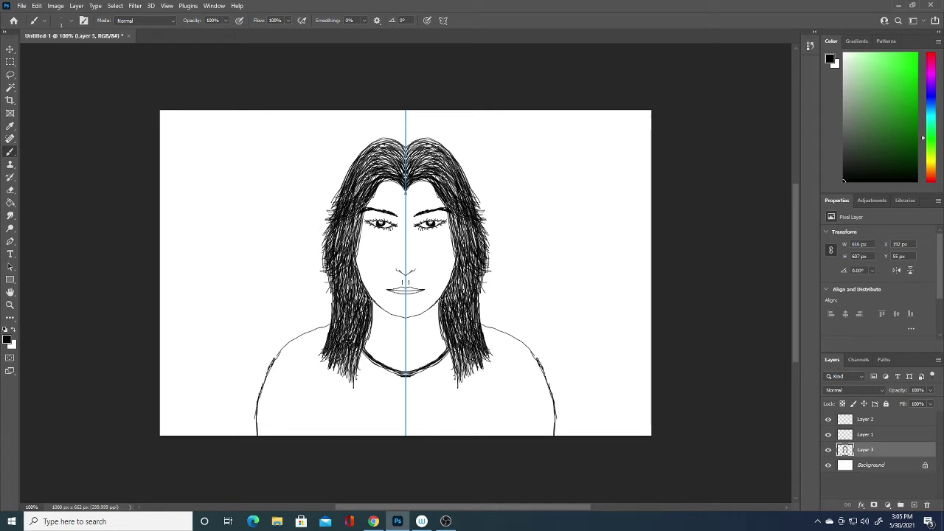
left_click_drag(353, 338, 350, 386)
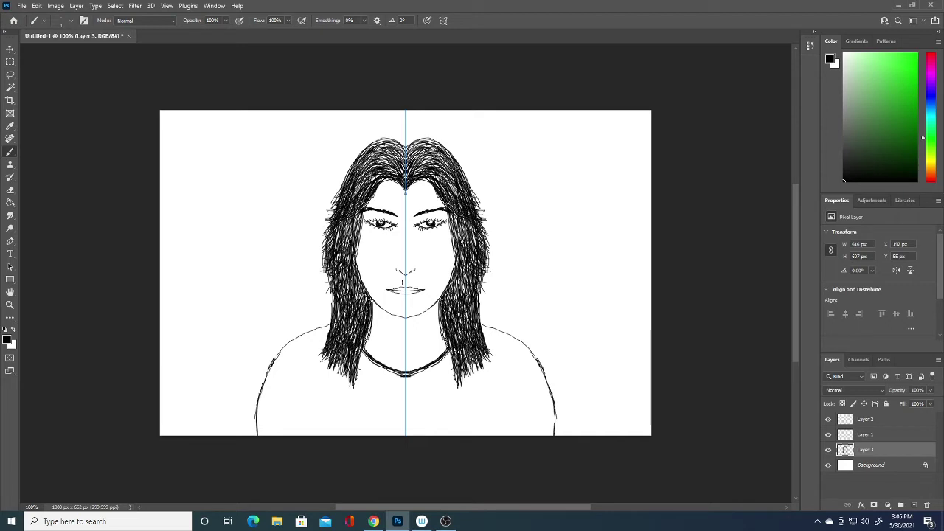
mouse_move(351, 351)
left_mouse_down()
mouse_move(343, 376)
mouse_move(354, 383)
left_mouse_up()
left_click_drag(360, 360, 354, 385)
mouse_move(363, 349)
left_mouse_down()
mouse_move(357, 402)
mouse_move(345, 401)
mouse_move(339, 374)
mouse_move(342, 387)
left_mouse_up()
- Add longer strands at the hair tips and along the outer hair edge
mouse_move(342, 357)
left_mouse_down()
mouse_move(336, 378)
mouse_move(322, 364)
mouse_move(316, 373)
left_mouse_up()
mouse_move(327, 338)
left_mouse_down()
mouse_move(324, 379)
mouse_move(322, 353)
left_mouse_up()
left_click_drag(332, 310, 326, 342)
left_click_drag(333, 285, 336, 327)
left_click_drag(343, 289, 354, 332)
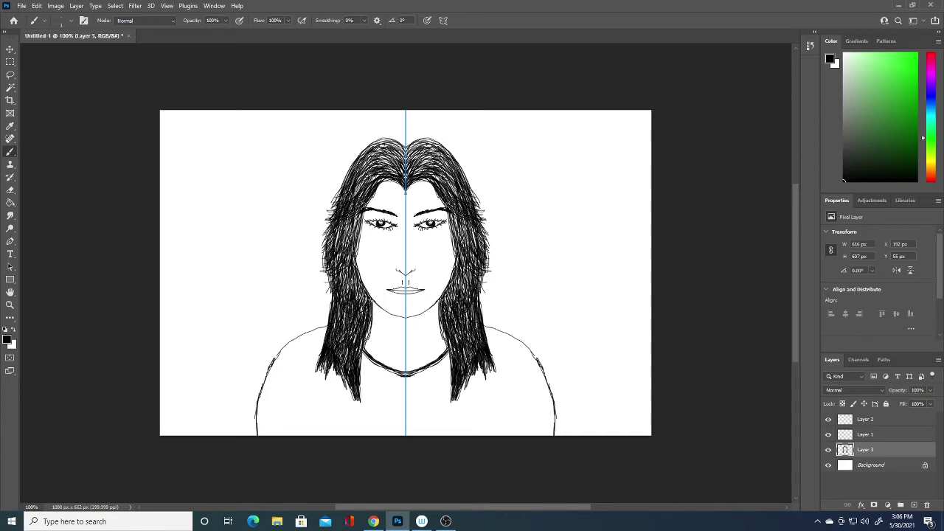
mouse_move(354, 280)
left_mouse_down()
mouse_move(351, 304)
mouse_move(364, 303)
left_mouse_up()
- Add more mirrored strands beside the face, from the upper to lower cheeks
left_click_drag(351, 256, 343, 300)
mouse_move(341, 239)
left_mouse_down()
mouse_move(337, 262)
mouse_move(334, 251)
left_mouse_up()
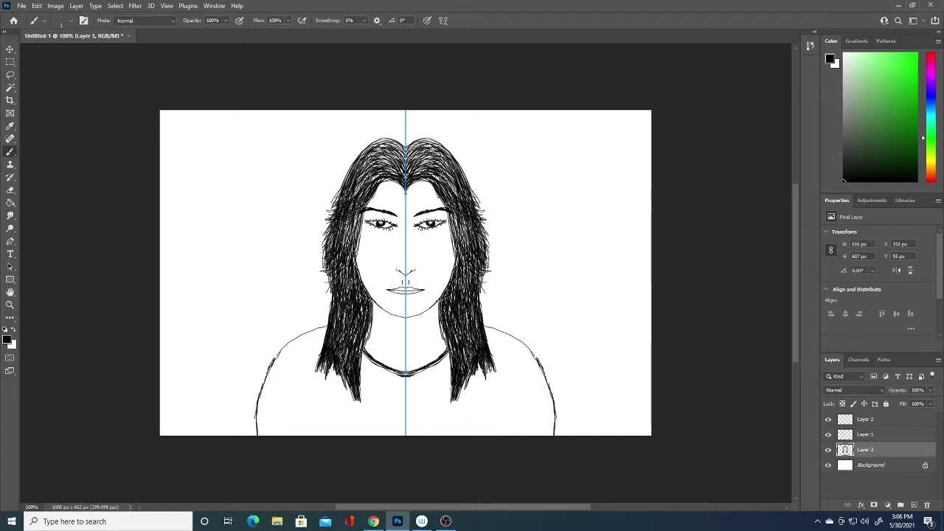
mouse_move(340, 287)
left_mouse_down()
mouse_move(354, 233)
mouse_move(354, 243)
left_mouse_up()
left_click_drag(362, 205, 343, 285)
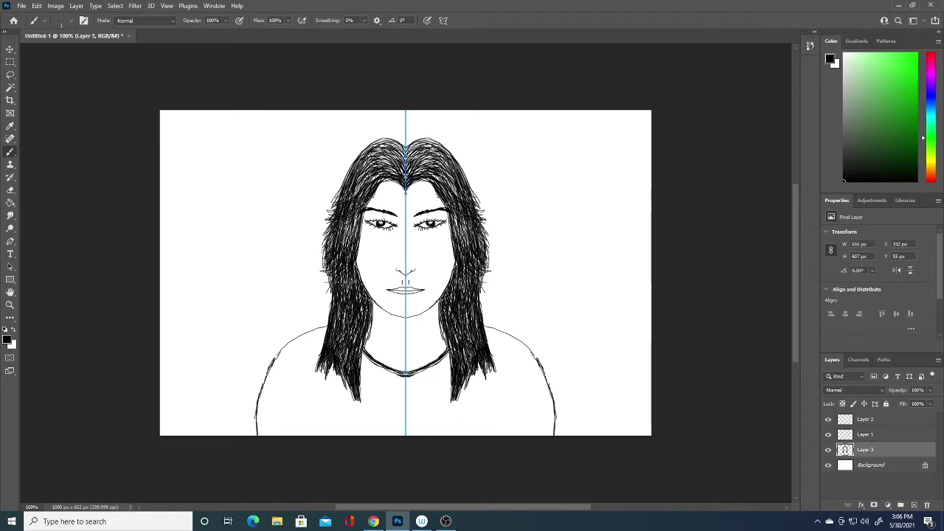
left_click_drag(351, 221, 334, 268)
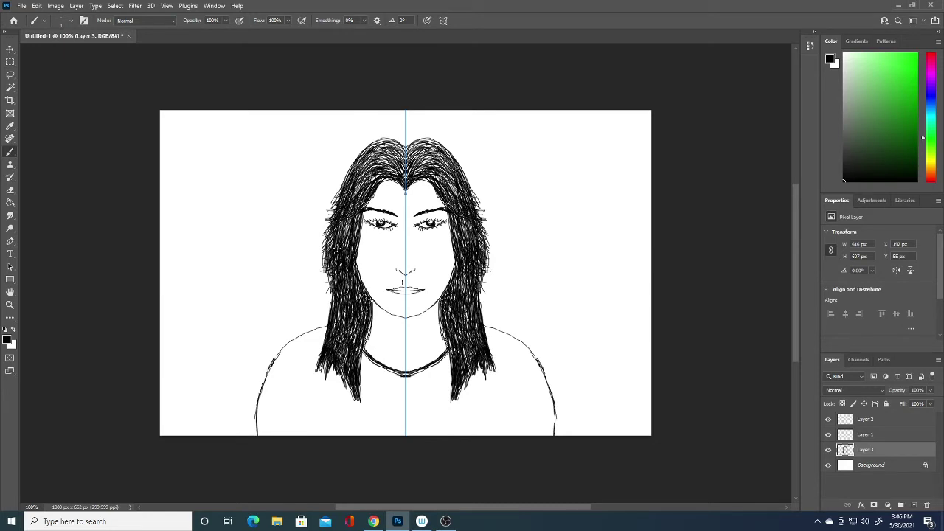
mouse_move(349, 202)
left_mouse_down()
mouse_move(347, 317)
mouse_move(335, 327)
mouse_move(344, 324)
mouse_move(364, 344)
left_mouse_up()
mouse_move(372, 316)
left_mouse_down()
mouse_move(361, 353)
mouse_move(342, 360)
left_mouse_up()
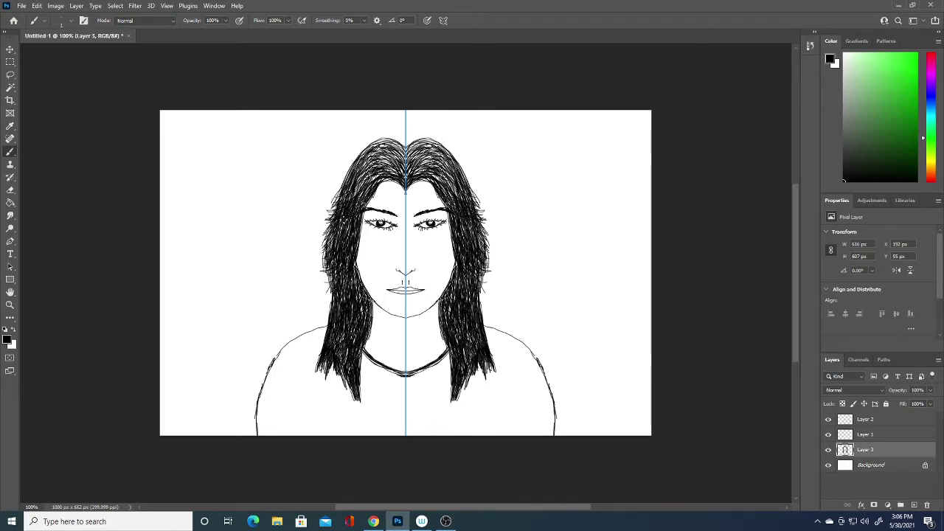
- Add and darken strands on the upper hair and at the top of the head
left_click_drag(345, 218, 341, 234)
mouse_move(360, 168)
left_mouse_down()
mouse_move(347, 193)
mouse_move(374, 168)
mouse_move(369, 182)
left_mouse_up()
left_click_drag(423, 170, 459, 197)
mouse_move(424, 153)
left_mouse_down()
mouse_move(436, 174)
mouse_move(418, 153)
mouse_move(421, 174)
mouse_move(431, 171)
left_mouse_up()
mouse_move(419, 158)
left_mouse_down()
mouse_move(430, 172)
mouse_move(450, 171)
mouse_move(444, 164)
left_mouse_up()
mouse_move(421, 147)
left_mouse_down()
mouse_move(435, 157)
mouse_move(417, 147)
mouse_move(444, 146)
mouse_move(418, 147)
mouse_move(434, 143)
mouse_move(424, 143)
mouse_move(453, 159)
mouse_move(439, 158)
mouse_move(454, 171)
mouse_move(462, 204)
left_mouse_up()
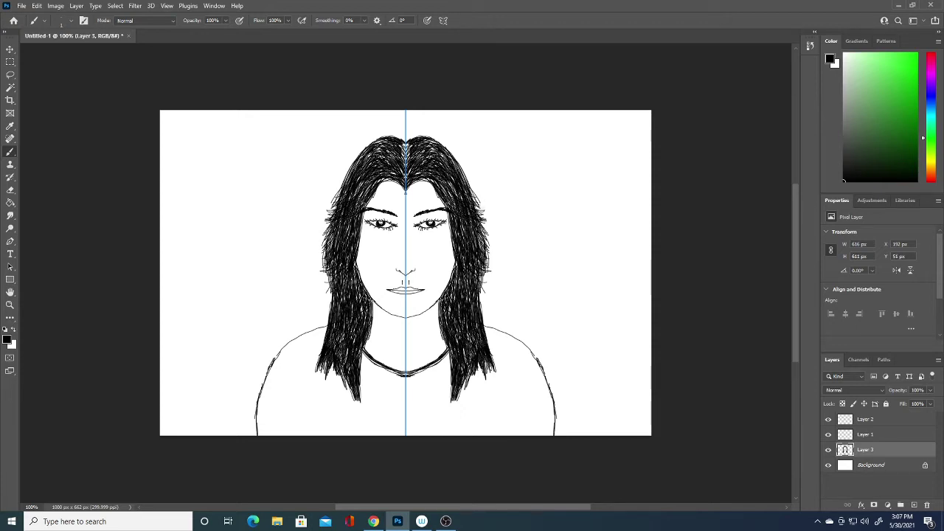
- Thicken the outer upper and lower hair edges with more mirrored strands
left_click_drag(483, 194, 475, 218)
left_click_drag(484, 281, 481, 317)
mouse_move(487, 289)
left_mouse_down()
mouse_move(481, 328)
mouse_move(479, 317)
left_mouse_up()
left_click_drag(487, 286, 486, 354)
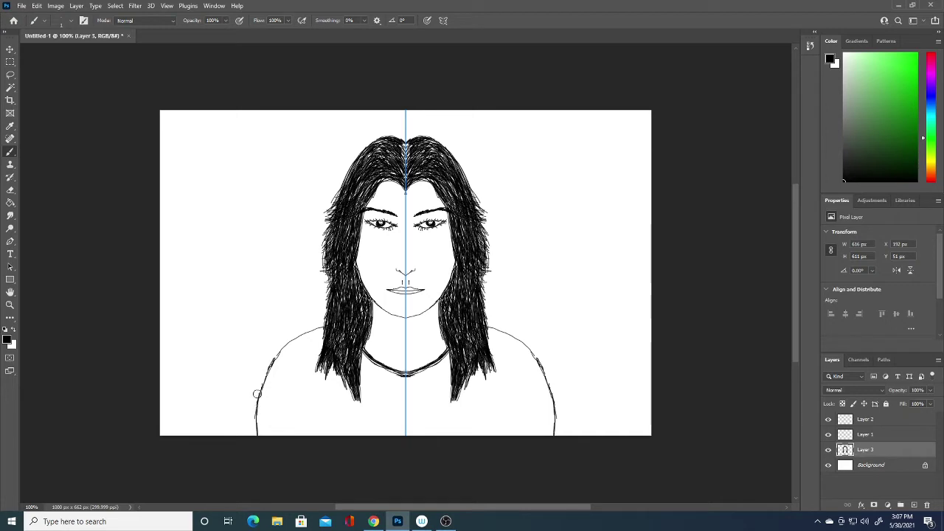
- Replace the old shoulder curves with narrower shoulders reaching the canvas bottom, plus side-hair strands
left_click_drag(257, 394, 307, 337)
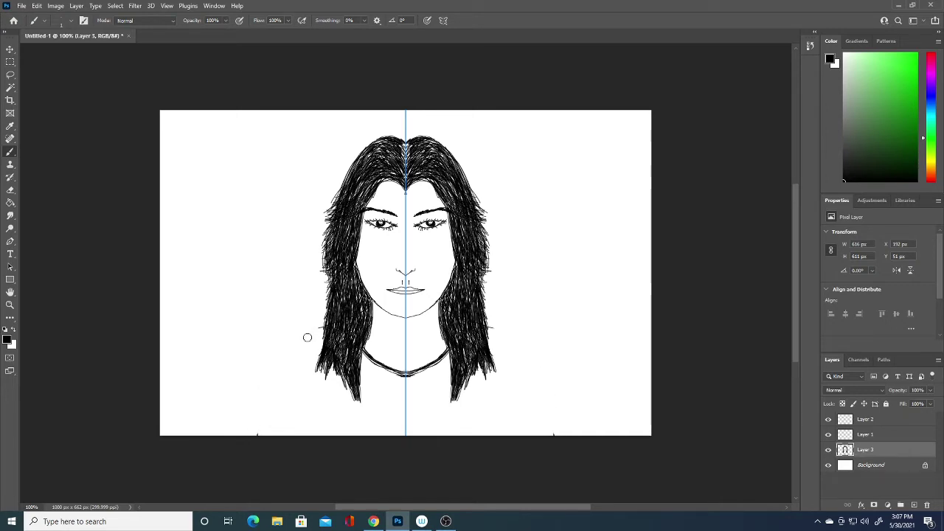
left_click_drag(252, 438, 256, 443)
left_click_drag(492, 331, 544, 357)
key("ctrl+z")
key("ctrl+z")
mouse_move(492, 335)
left_mouse_down()
mouse_move(535, 361)
mouse_move(548, 435)
left_mouse_up()
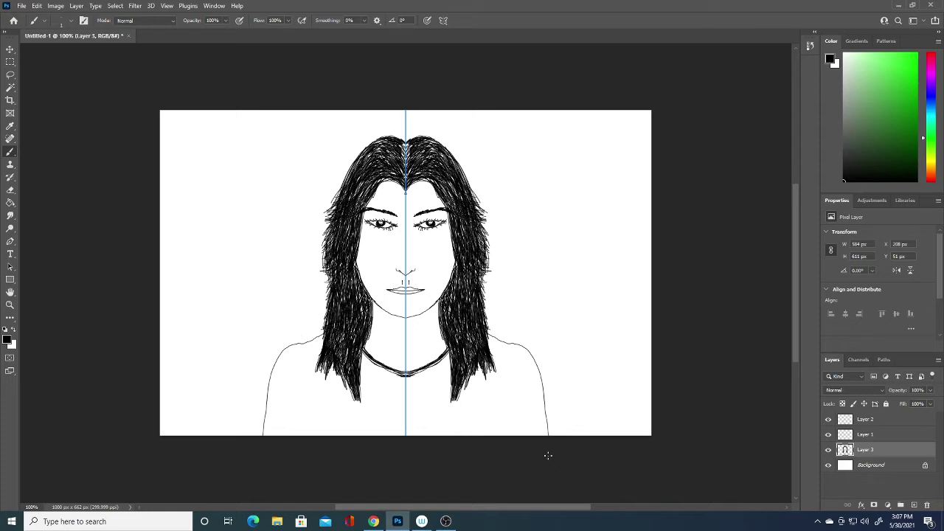
mouse_move(469, 291)
left_mouse_down()
mouse_move(485, 304)
mouse_move(491, 333)
left_mouse_up()
left_click_drag(487, 301, 488, 336)
- Add mirrored strands along the outer hair edge, from upper to lower hair
left_click_drag(481, 270, 484, 288)
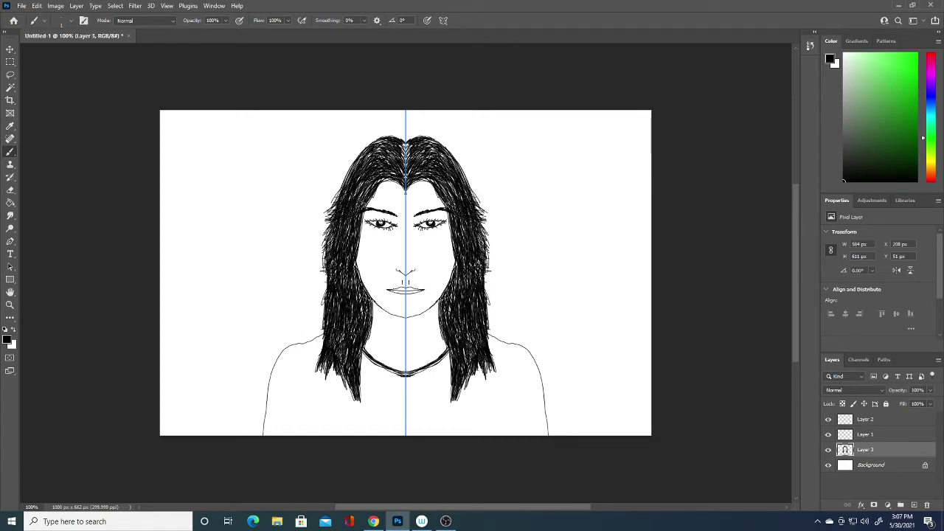
left_click_drag(485, 273, 486, 291)
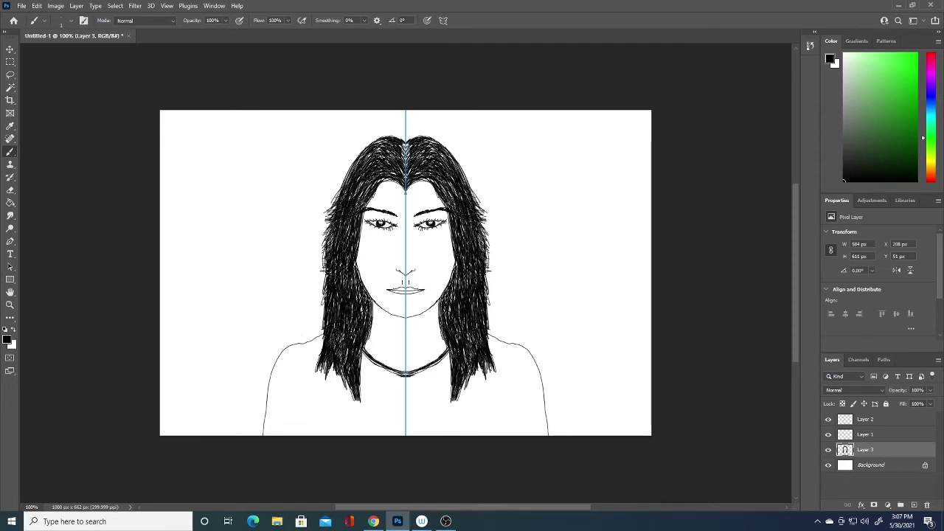
mouse_move(483, 233)
left_mouse_down()
mouse_move(491, 291)
mouse_move(482, 233)
left_mouse_up()
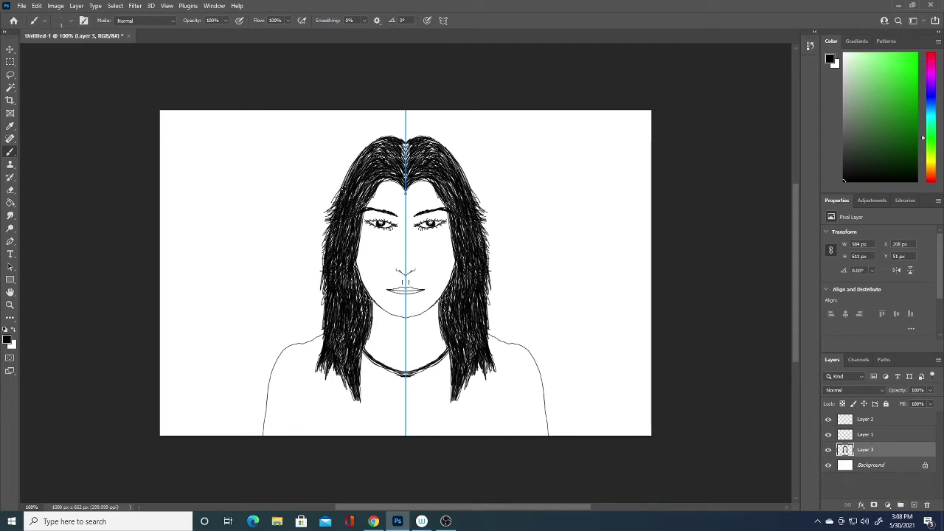
left_click_drag(469, 185, 487, 242)
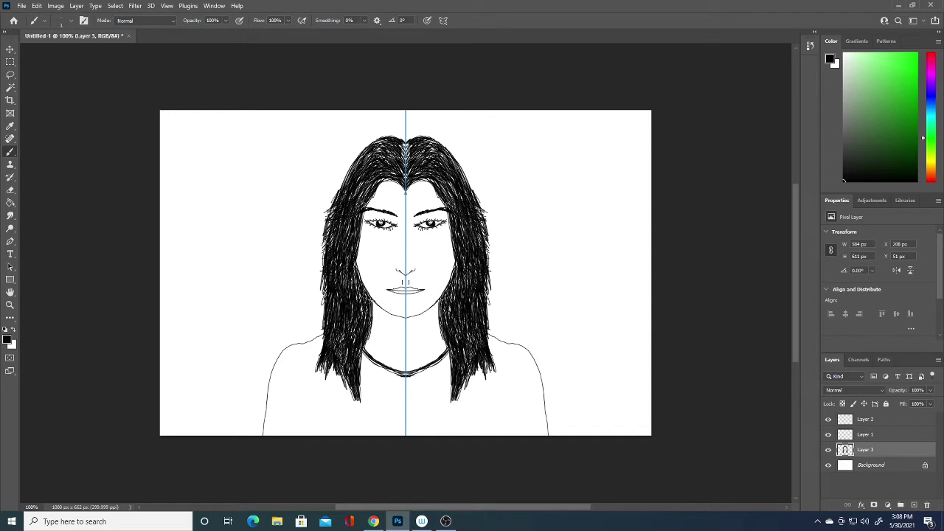
left_click_drag(476, 208, 490, 313)
left_click_drag(485, 298, 490, 326)
left_click_drag(484, 301, 490, 331)
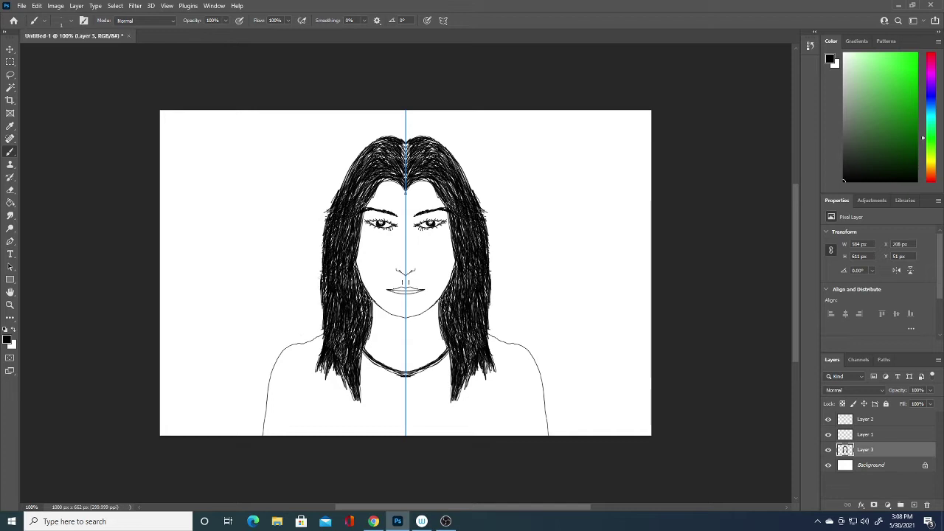
- Add strands along the upper and inner hair edges and at the hair ends
left_click_drag(483, 211, 487, 232)
left_click_drag(474, 194, 483, 209)
left_click_drag(463, 166, 471, 189)
mouse_move(468, 334)
left_mouse_down()
mouse_move(472, 344)
mouse_move(490, 343)
left_mouse_up()
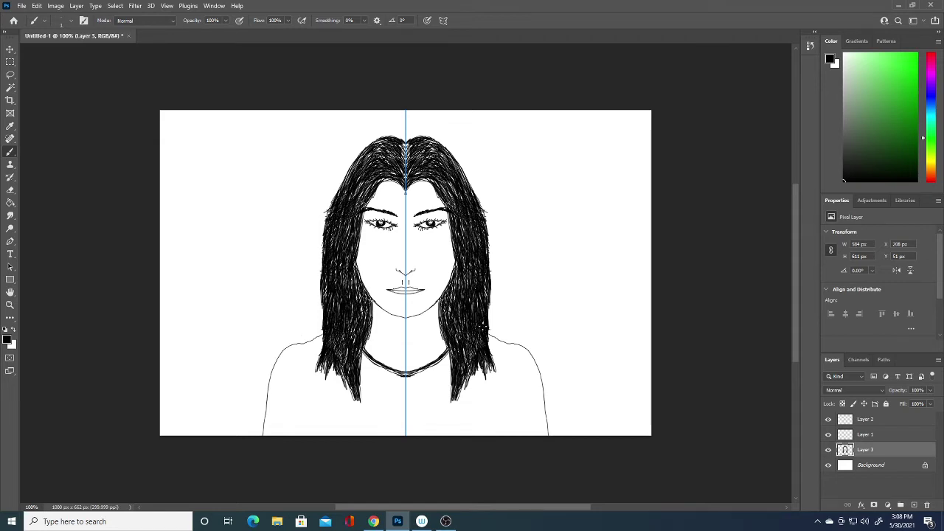
left_click_drag(485, 302, 490, 318)
left_click_drag(473, 347, 464, 366)
left_click_drag(360, 298, 363, 317)
left_click_drag(352, 279, 349, 297)
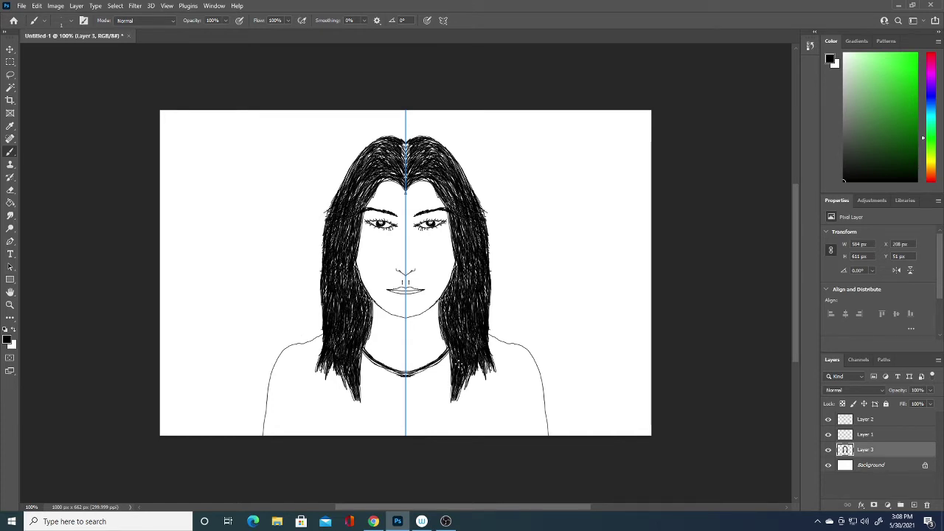
- Lengthen the hair tips, darken the hair beside the cheeks, and hatch the lower hair
mouse_move(454, 388)
left_mouse_down()
mouse_move(452, 408)
mouse_move(479, 363)
mouse_move(484, 370)
left_mouse_up()
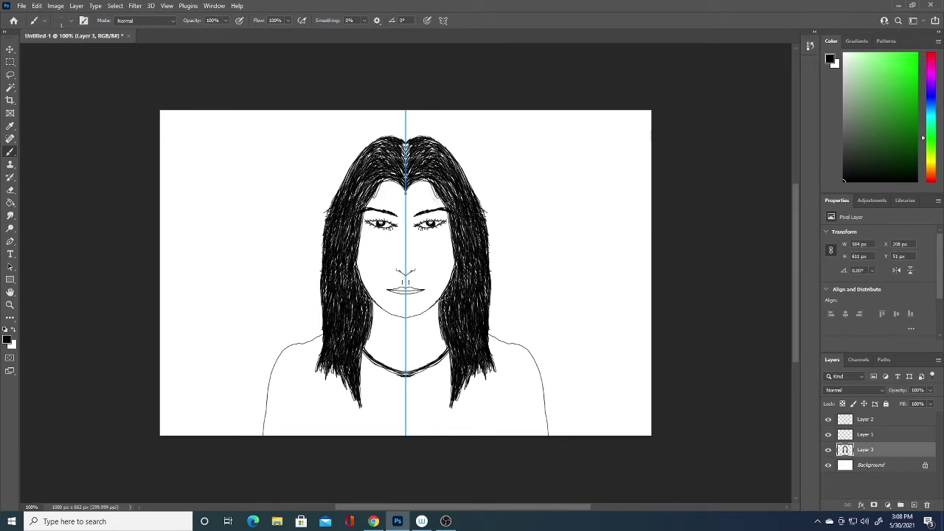
mouse_move(413, 172)
left_mouse_down()
mouse_move(428, 179)
mouse_move(452, 253)
left_mouse_up()
left_click_drag(441, 202, 453, 240)
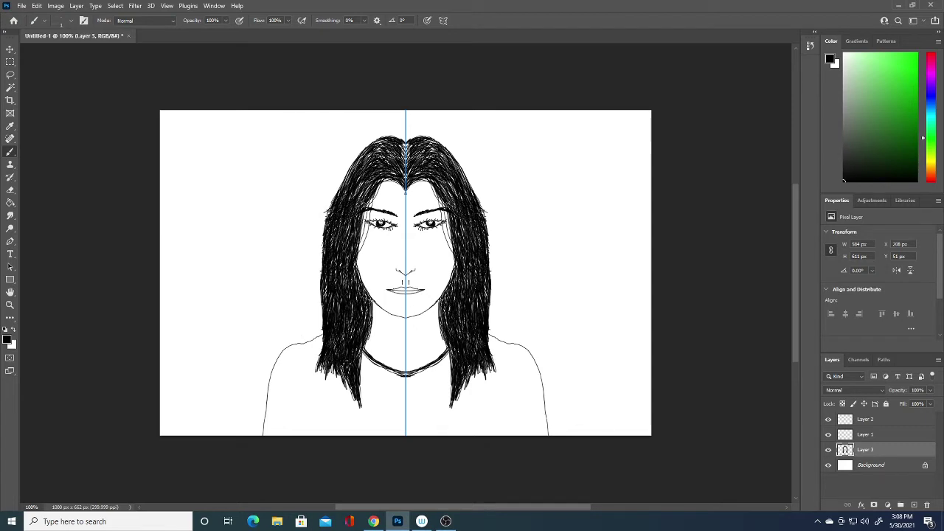
mouse_move(345, 371)
left_mouse_down()
mouse_move(340, 396)
mouse_move(329, 379)
mouse_move(333, 391)
left_mouse_up()
mouse_move(471, 375)
left_mouse_down()
mouse_move(450, 418)
mouse_move(453, 407)
left_mouse_up()
mouse_move(480, 361)
left_mouse_down()
mouse_move(476, 388)
mouse_move(493, 378)
left_mouse_up()
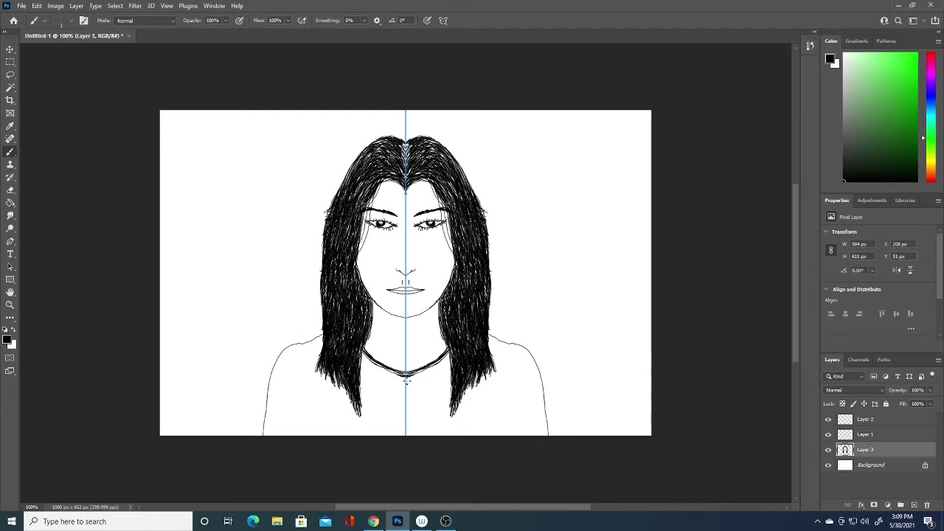
- Draw two oval beads down the centre below the necklace and short mirrored torso-side lines
left_click_drag(405, 378, 405, 402)
left_click_drag(410, 414, 401, 414)
left_click_drag(318, 387, 308, 434)
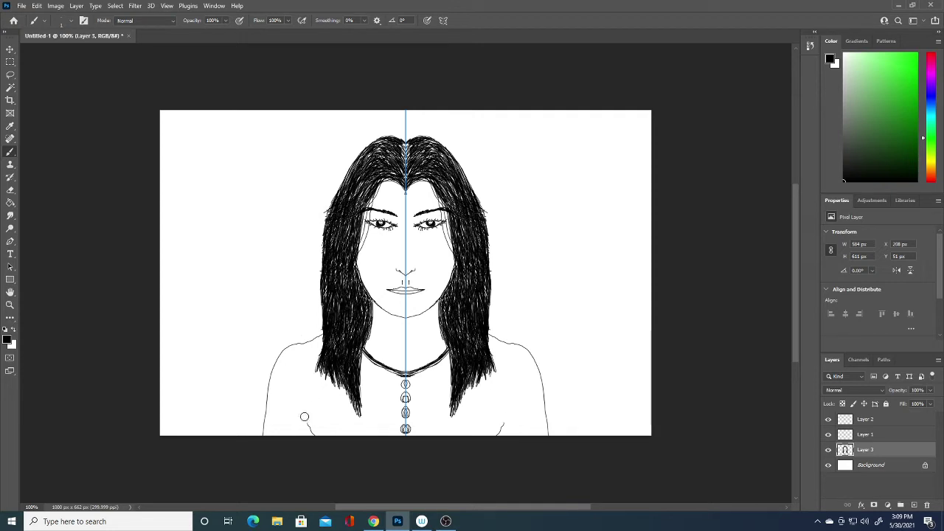
key("ctrl+z")
left_click_drag(311, 383, 323, 451)
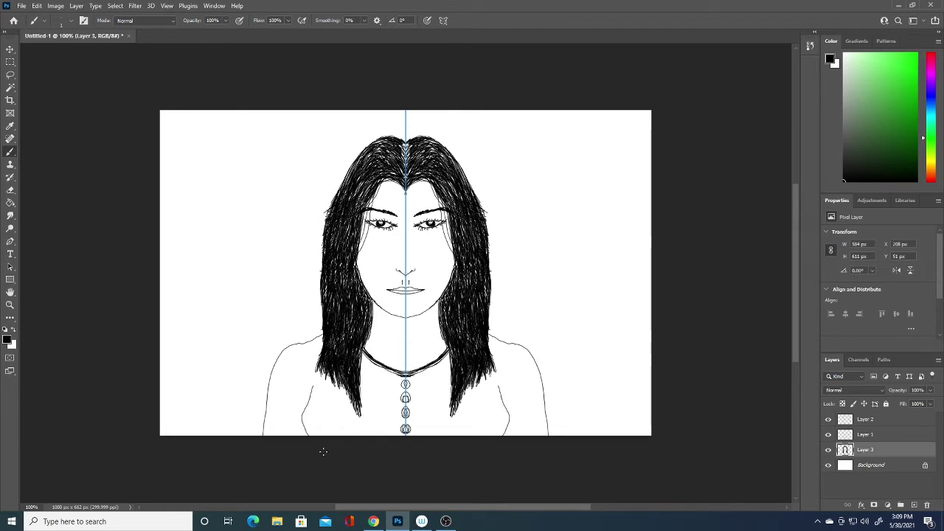
key("ctrl+z")
key("ctrl+z")
left_click_drag(492, 381, 494, 400)
- Add an empty Layer 4 below the line art and set the foreground colour to pale green #d1e6ba
left_click(914, 505, "ctrl")
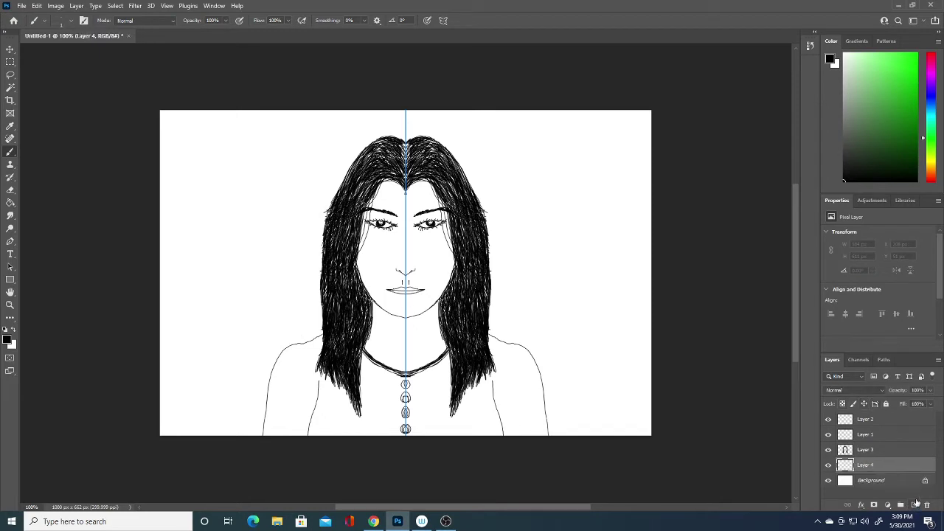
left_click(9, 338)
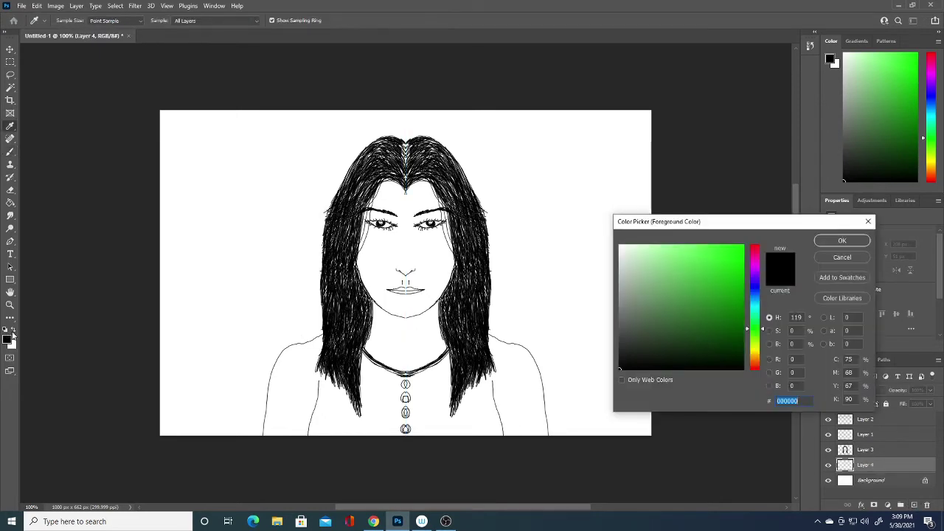
left_click(730, 298)
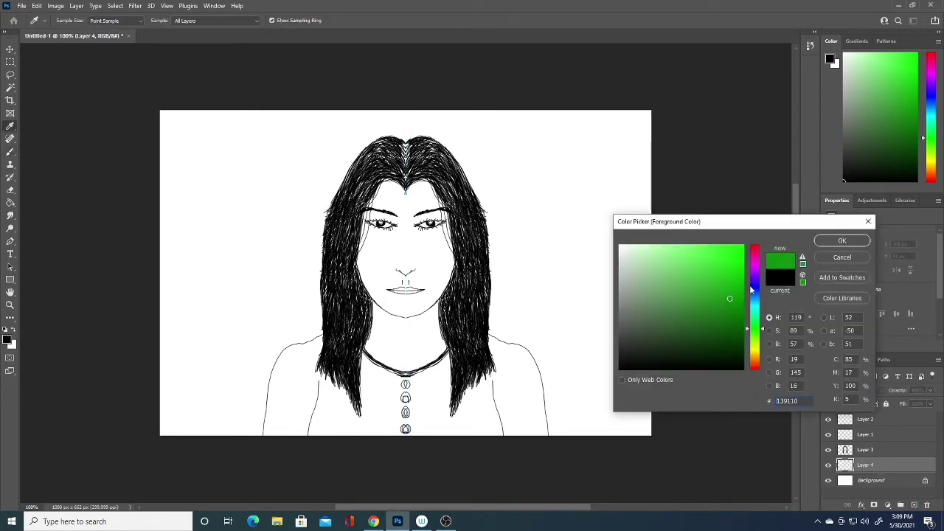
mouse_move(753, 289)
left_mouse_down()
mouse_move(759, 343)
mouse_move(756, 319)
left_mouse_up()
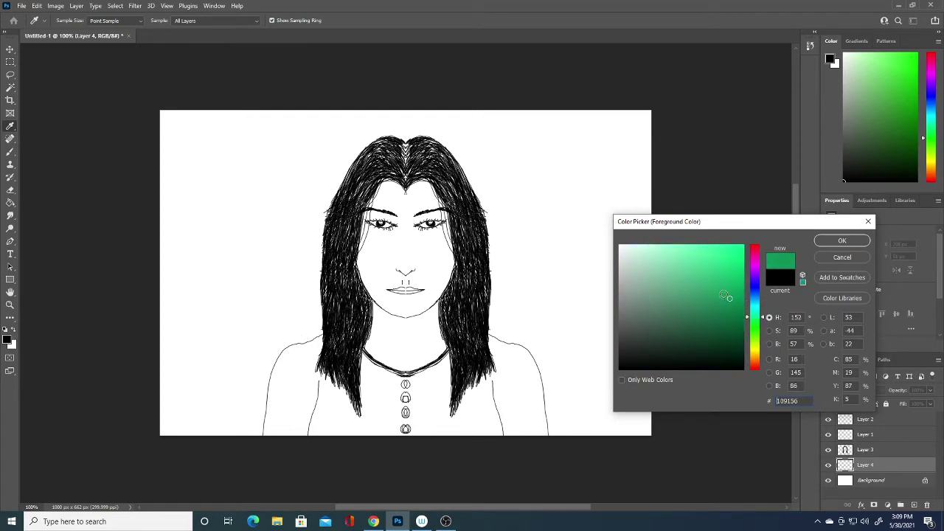
left_click_drag(724, 295, 725, 253)
left_click_drag(754, 303, 756, 343)
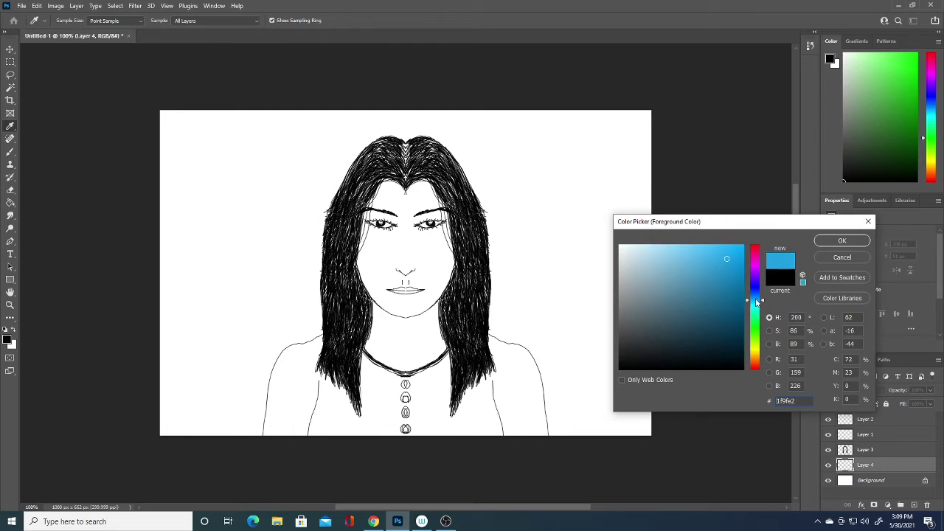
left_click_drag(706, 263, 657, 268)
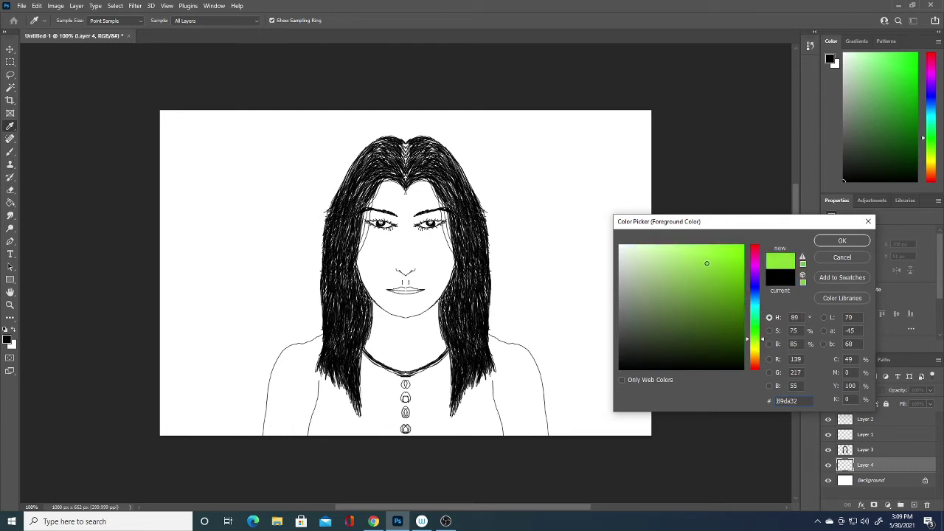
left_click(642, 257)
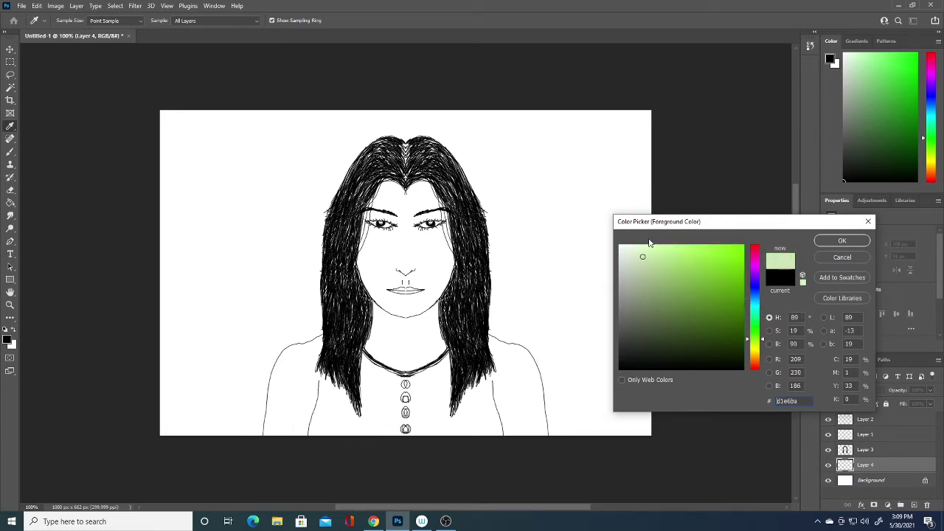
left_click(827, 242)
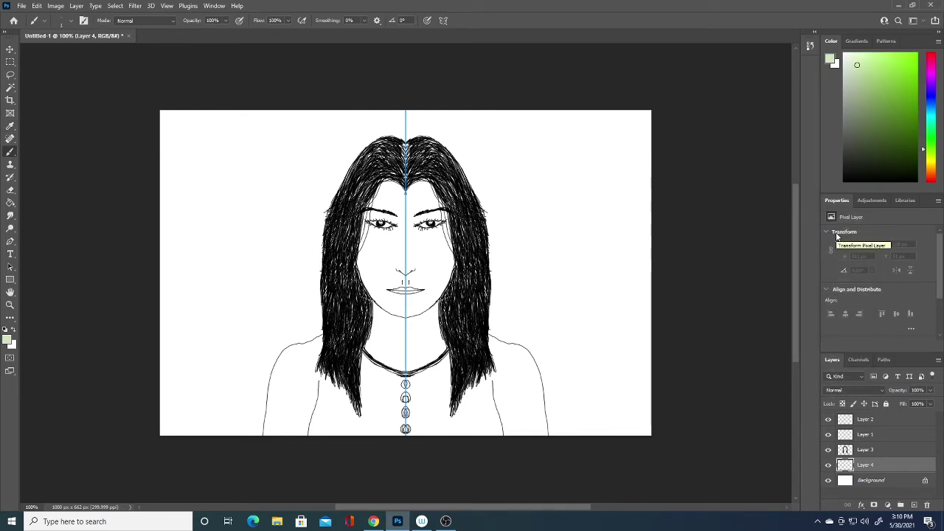
- Fill Layer 4 with pale green using the Paint Bucket
key("g")
key("ctrl+semicolon")
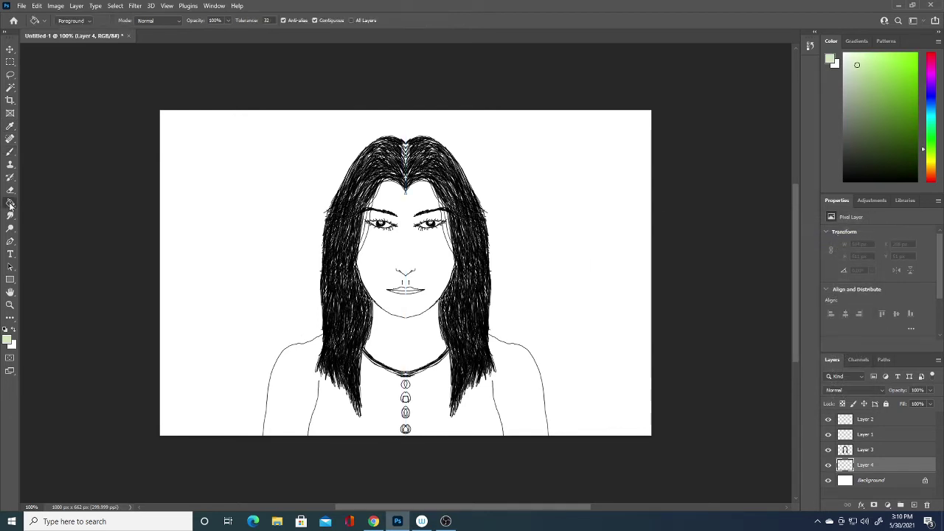
left_click(602, 268)
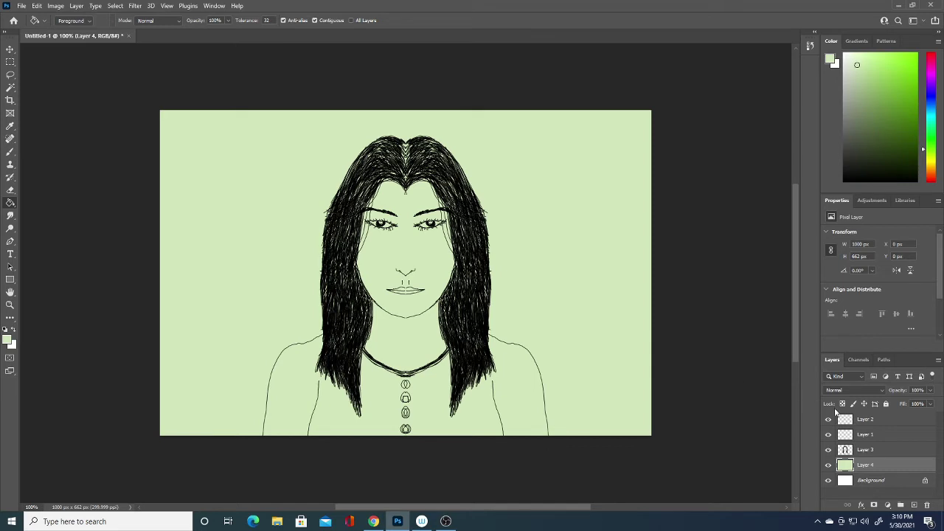
- Select Layers 3 and 4 and bring up the layer options menu
left_click(869, 452)
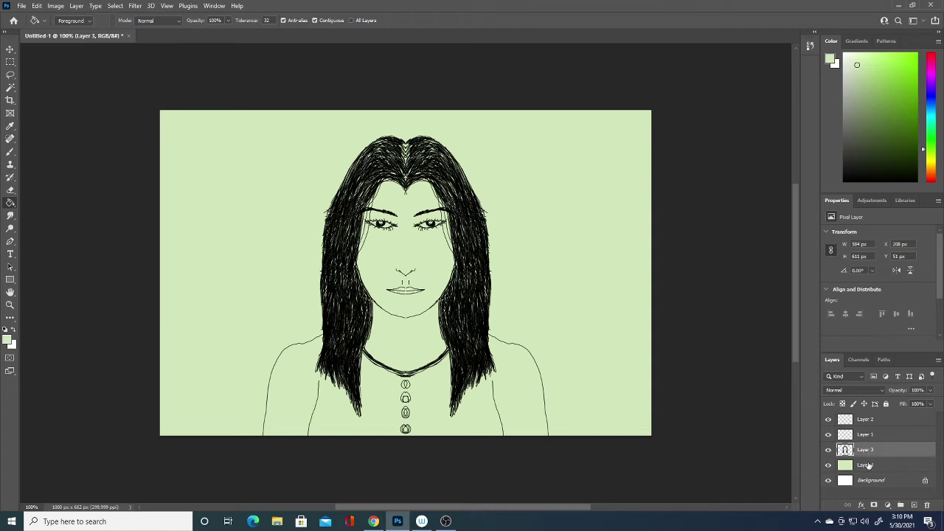
left_click(869, 463)
right_click(869, 465)
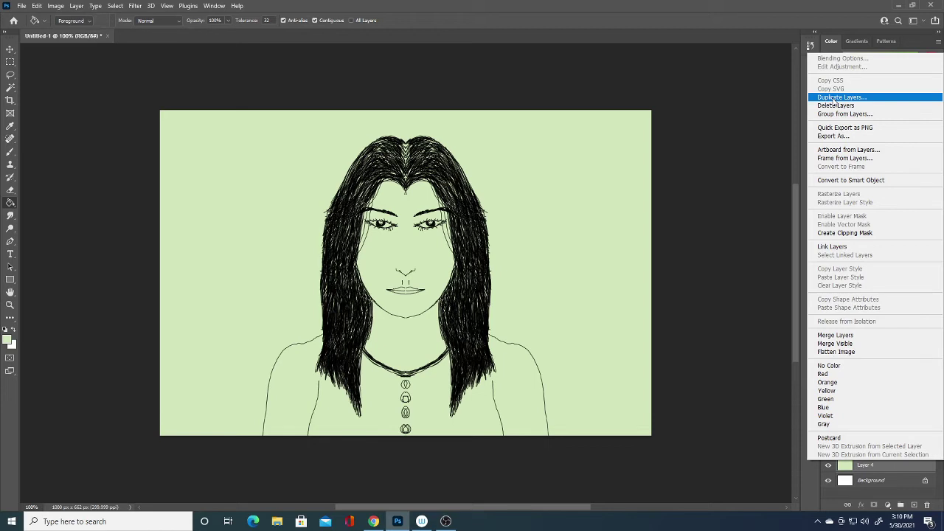
- Dismiss the layer menu and add a new Layer 5 above the Background
left_click(752, 135)
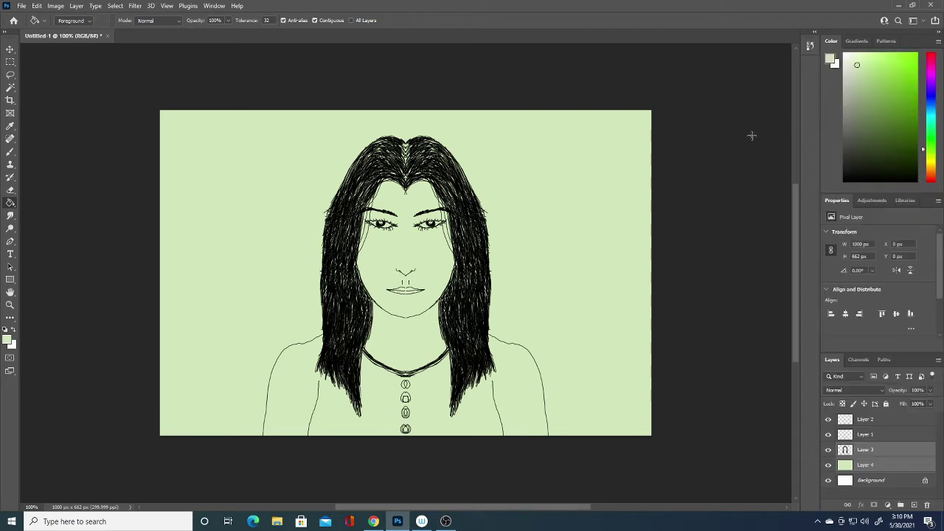
left_click(889, 480)
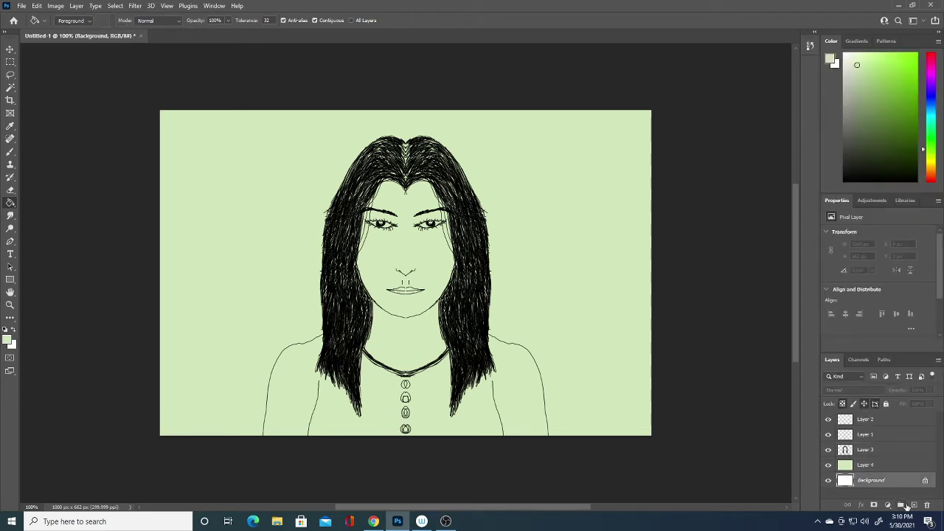
left_click(915, 505)
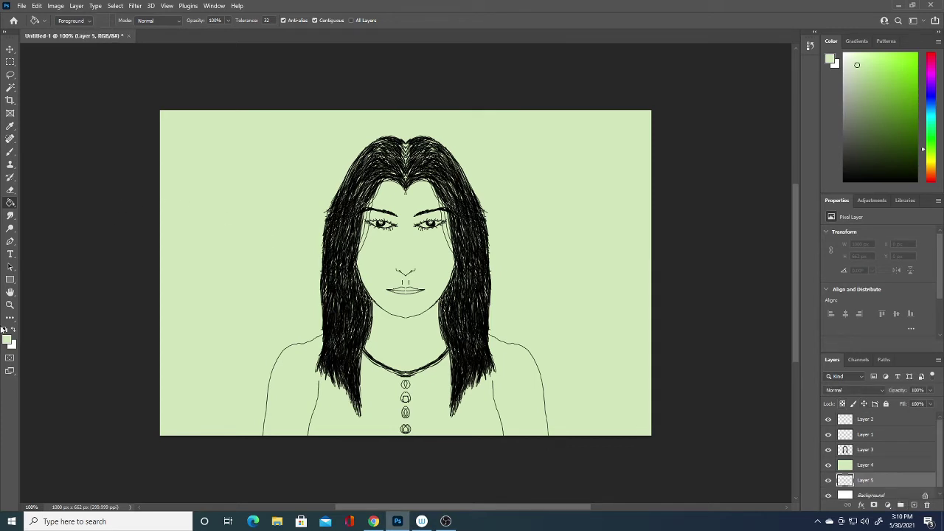
- Fill Layer 5 with dark olive green #474f3f, then select Layer 4 with the Move tool
left_click(10, 341)
left_click(644, 331)
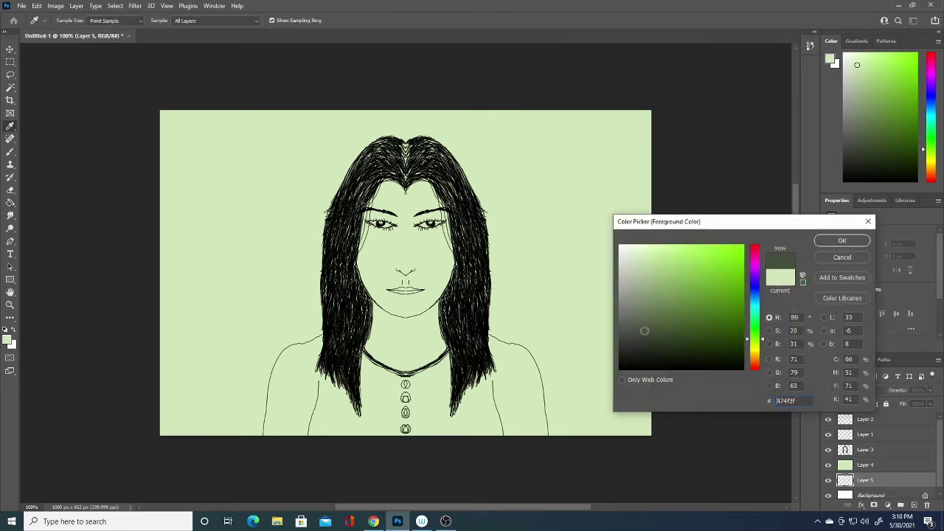
left_click(842, 241)
key("g")
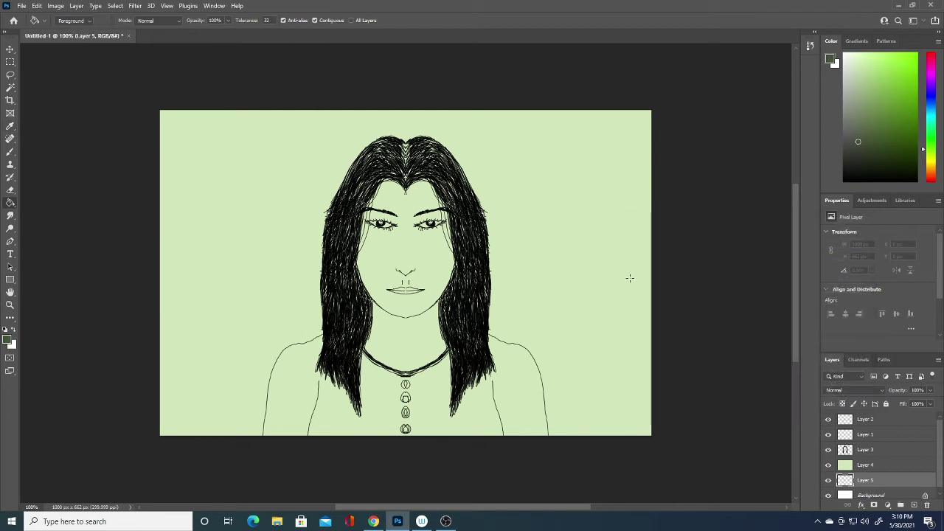
left_click(223, 275)
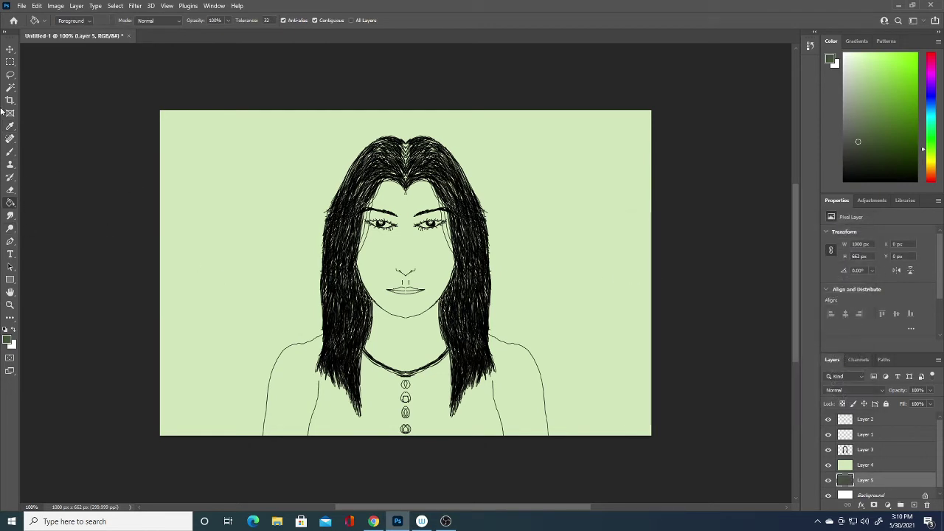
left_click(10, 50)
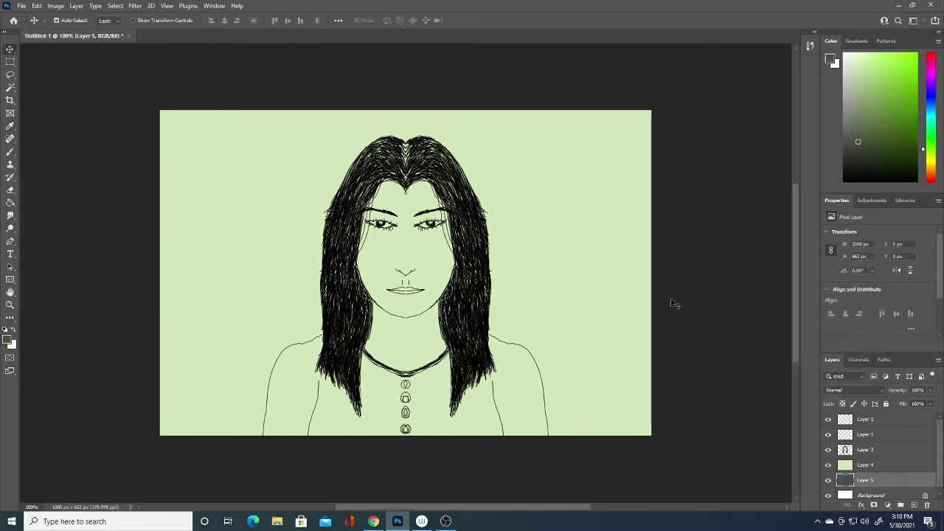
left_click(877, 467)
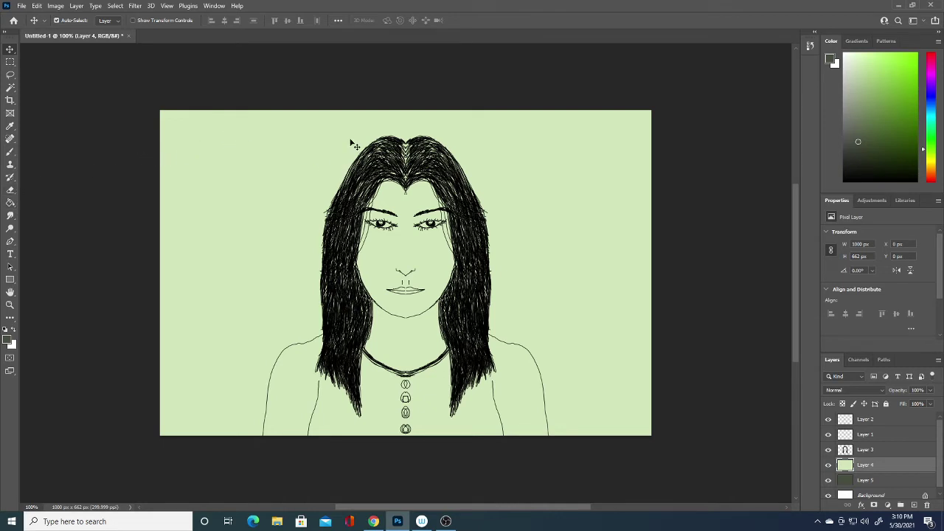
- Paint mirrored dark olive sweeps beside the figure, across the top corners and along both shoulders
mouse_move(177, 374)
left_mouse_down()
mouse_move(190, 251)
mouse_move(224, 189)
mouse_move(185, 387)
mouse_move(203, 284)
mouse_move(213, 273)
mouse_move(219, 312)
mouse_move(184, 373)
mouse_move(217, 221)
mouse_move(256, 185)
mouse_move(229, 373)
mouse_move(268, 263)
mouse_move(277, 324)
mouse_move(281, 312)
left_mouse_up()
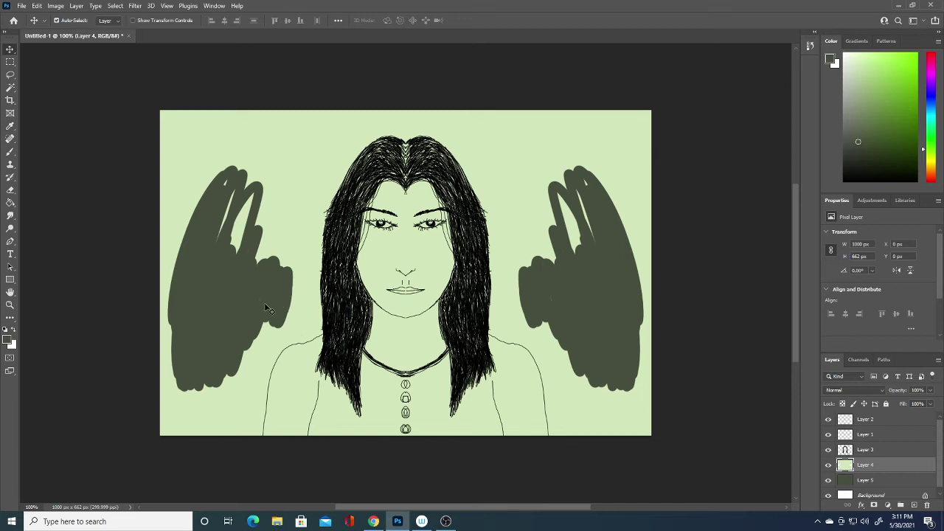
mouse_move(253, 407)
left_mouse_down()
mouse_move(258, 436)
mouse_move(275, 362)
mouse_move(317, 328)
mouse_move(316, 251)
mouse_move(284, 293)
mouse_move(227, 424)
left_mouse_up()
left_click_drag(249, 366, 288, 307)
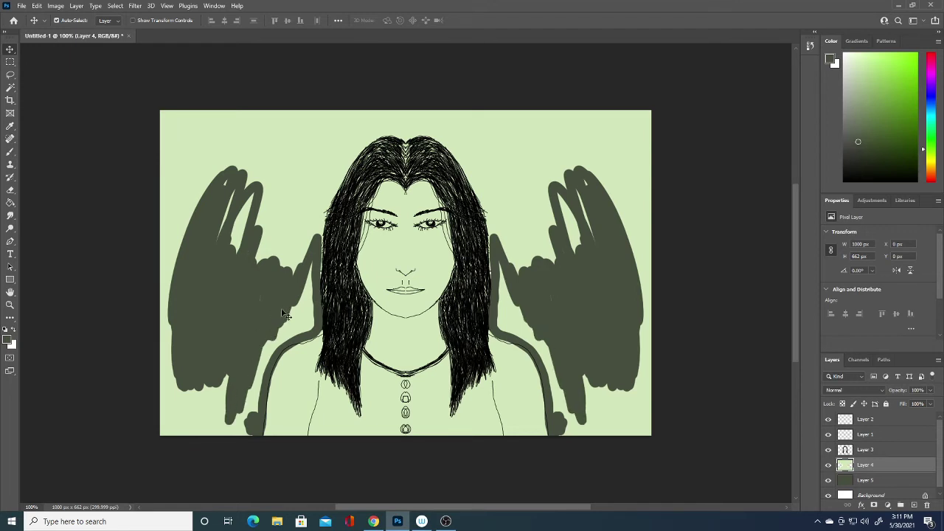
mouse_move(309, 261)
left_mouse_down()
mouse_move(311, 286)
mouse_move(333, 185)
mouse_move(386, 117)
mouse_move(341, 113)
mouse_move(258, 181)
mouse_move(225, 192)
mouse_move(191, 153)
mouse_move(172, 98)
mouse_move(200, 96)
mouse_move(222, 148)
mouse_move(304, 124)
mouse_move(295, 147)
left_mouse_up()
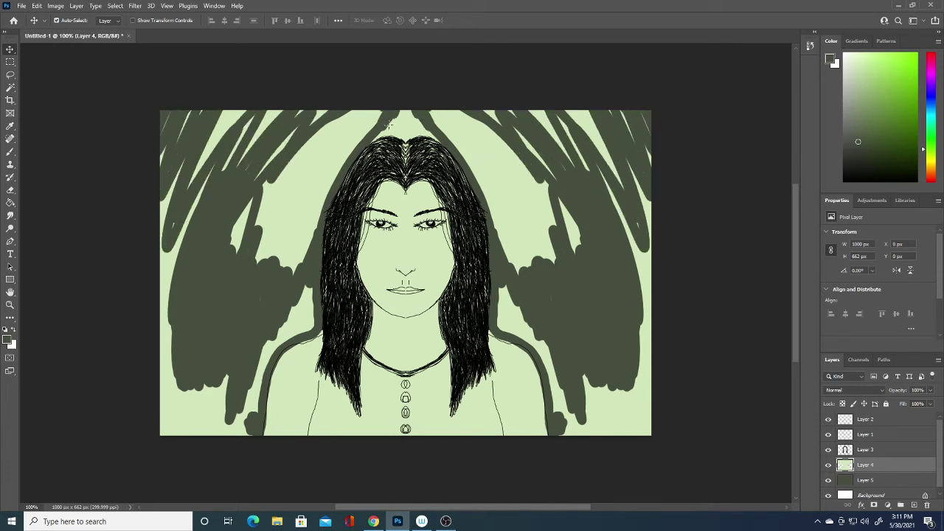
mouse_move(387, 110)
left_mouse_down()
mouse_move(404, 118)
mouse_move(374, 137)
mouse_move(392, 132)
mouse_move(402, 140)
mouse_move(391, 131)
mouse_move(350, 140)
mouse_move(367, 129)
mouse_move(310, 193)
mouse_move(295, 259)
mouse_move(302, 267)
mouse_move(264, 360)
mouse_move(287, 334)
mouse_move(322, 328)
mouse_move(281, 353)
mouse_move(241, 434)
mouse_move(275, 364)
mouse_move(315, 333)
mouse_move(284, 363)
mouse_move(252, 422)
left_mouse_up()
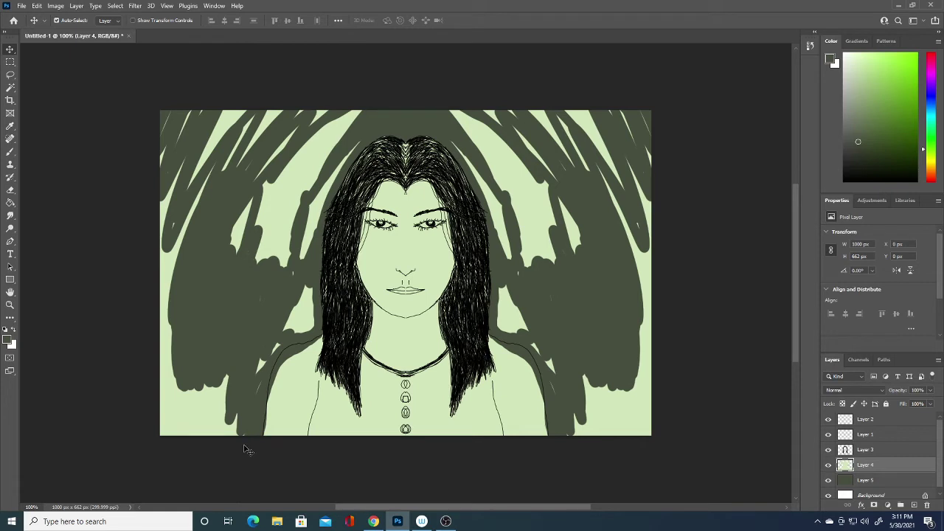
left_click_drag(280, 363, 267, 413)
- Paint dark green over the light gaps at the lower edges, beside the shoulders and along the left edge
left_click_drag(261, 446, 219, 408)
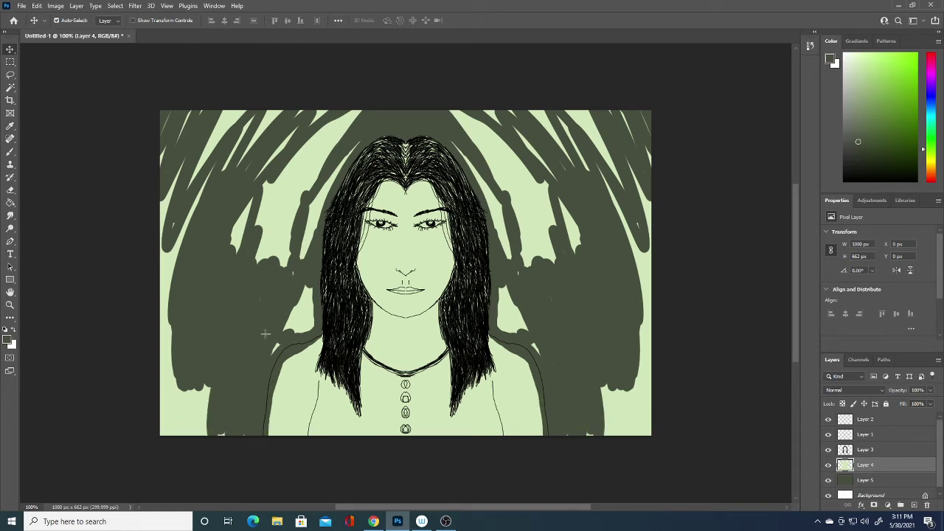
mouse_move(284, 329)
left_mouse_down()
mouse_move(304, 310)
mouse_move(309, 318)
mouse_move(281, 343)
left_mouse_up()
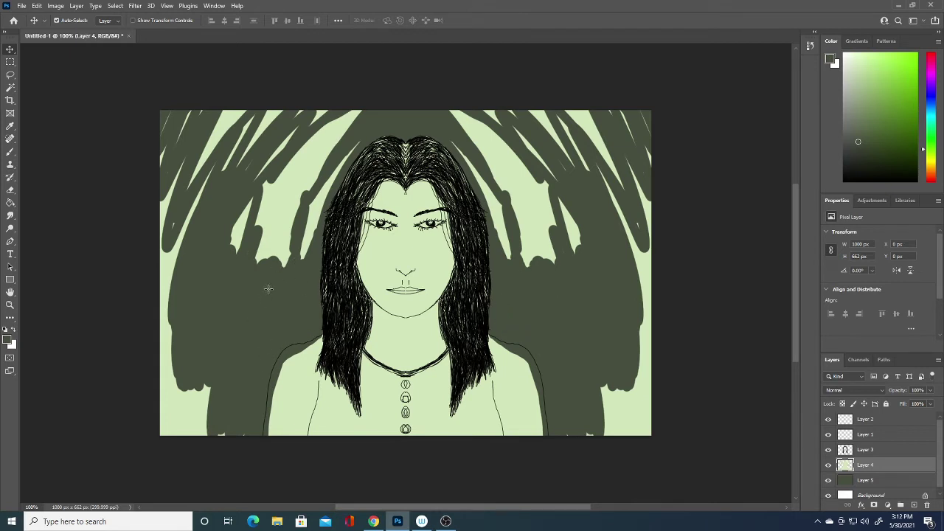
mouse_move(280, 266)
left_mouse_down()
mouse_move(289, 238)
mouse_move(262, 264)
left_mouse_up()
left_click_drag(201, 387, 219, 404)
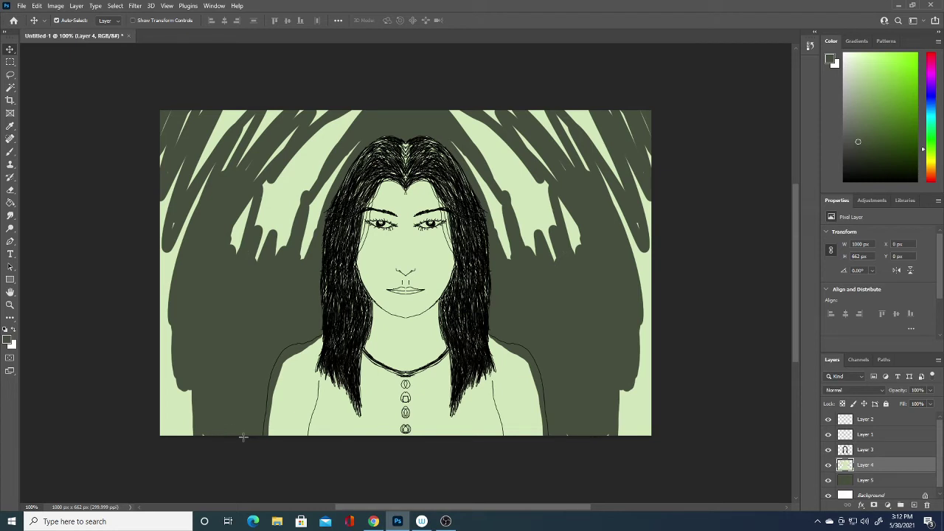
mouse_move(190, 434)
left_mouse_down()
mouse_move(169, 332)
mouse_move(160, 431)
mouse_move(185, 391)
mouse_move(169, 432)
left_mouse_up()
mouse_move(166, 317)
left_mouse_down()
mouse_move(168, 221)
mouse_move(165, 302)
left_mouse_up()
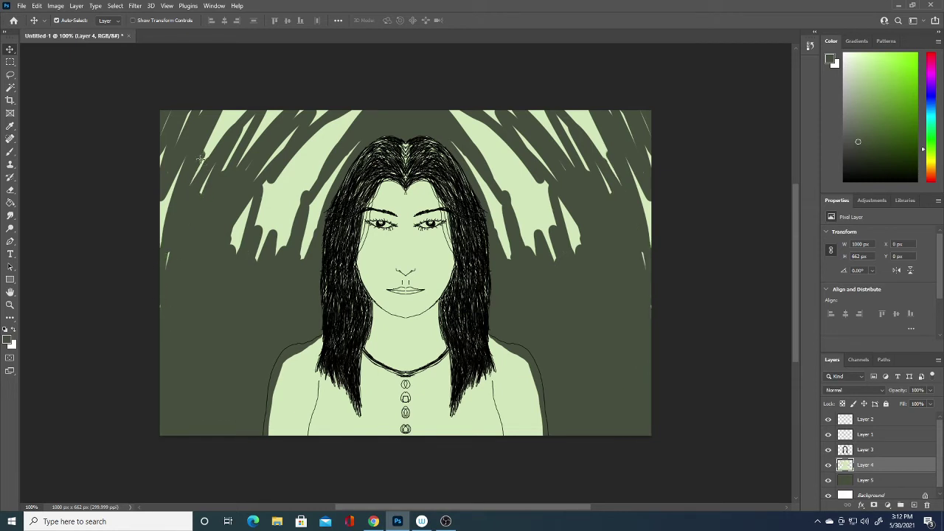
mouse_move(168, 243)
left_mouse_down()
mouse_move(199, 152)
mouse_move(161, 214)
left_mouse_up()
mouse_move(184, 118)
left_mouse_down()
mouse_move(152, 155)
mouse_move(212, 147)
left_mouse_up()
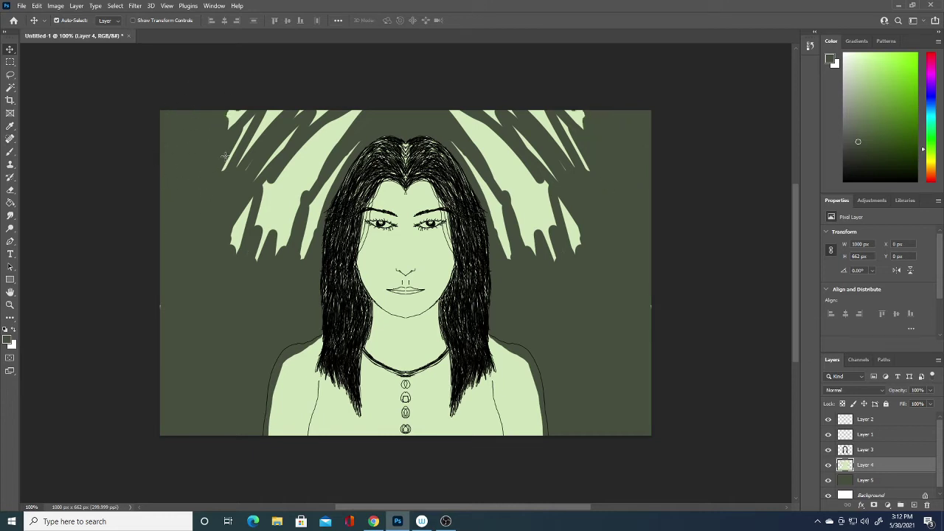
- Cover the remaining light streaks at the upper left and beside the hair with dark green
mouse_move(223, 107)
left_mouse_down()
mouse_move(267, 178)
mouse_move(224, 261)
mouse_move(269, 214)
mouse_move(247, 251)
left_mouse_up()
left_click_drag(256, 205, 222, 272)
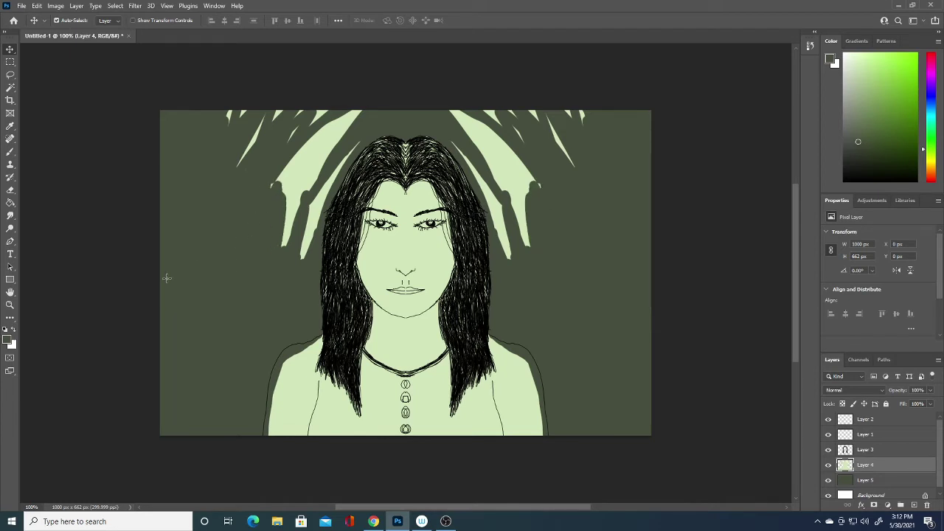
mouse_move(281, 211)
left_mouse_down()
mouse_move(295, 255)
mouse_move(314, 194)
mouse_move(308, 247)
mouse_move(330, 178)
mouse_move(320, 207)
left_mouse_up()
mouse_move(341, 169)
left_mouse_down()
mouse_move(349, 148)
mouse_move(330, 180)
mouse_move(350, 107)
mouse_move(294, 186)
left_mouse_up()
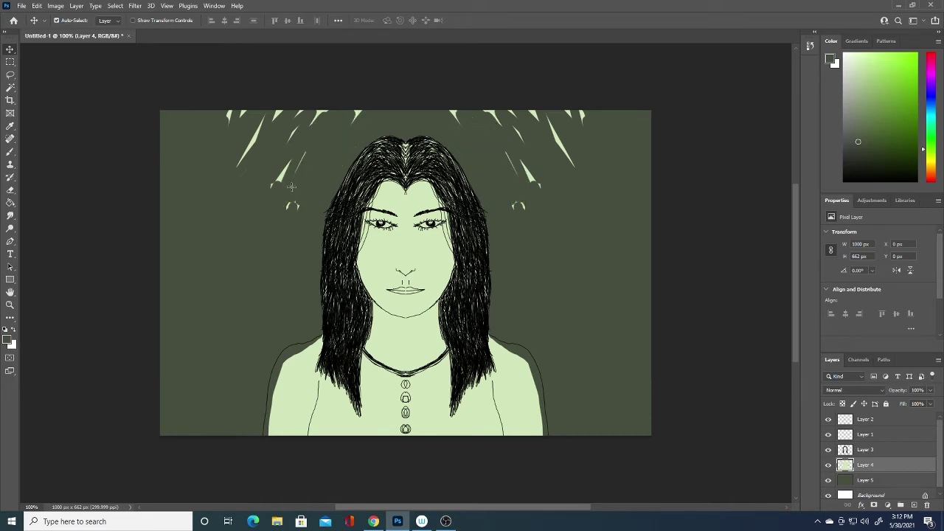
left_click_drag(358, 101, 359, 115)
mouse_move(289, 217)
left_mouse_down()
mouse_move(331, 99)
mouse_move(294, 133)
mouse_move(300, 101)
mouse_move(240, 165)
left_mouse_up()
left_click_drag(230, 110, 213, 135)
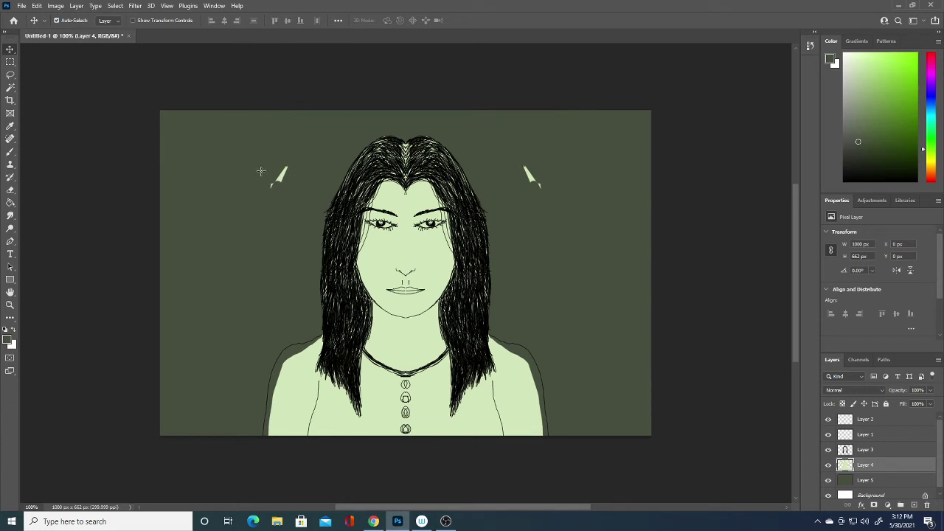
left_click_drag(274, 168, 279, 189)
- On Layer 3, erase the outer shoulder outlines on both sides of the body
left_click(878, 449)
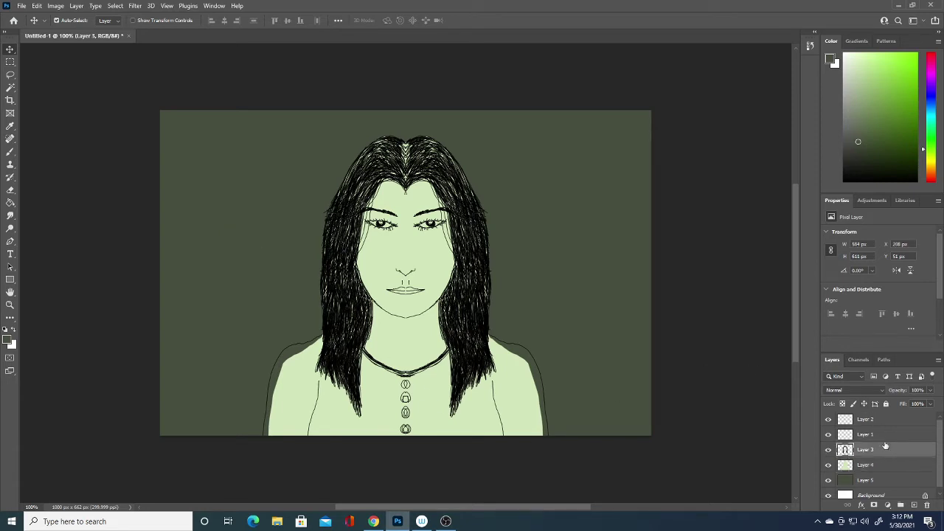
mouse_move(259, 418)
left_mouse_down()
mouse_move(270, 368)
mouse_move(314, 337)
left_mouse_up()
- Switch to the Brush tool with black (000000) as the foreground colour
left_click(11, 154)
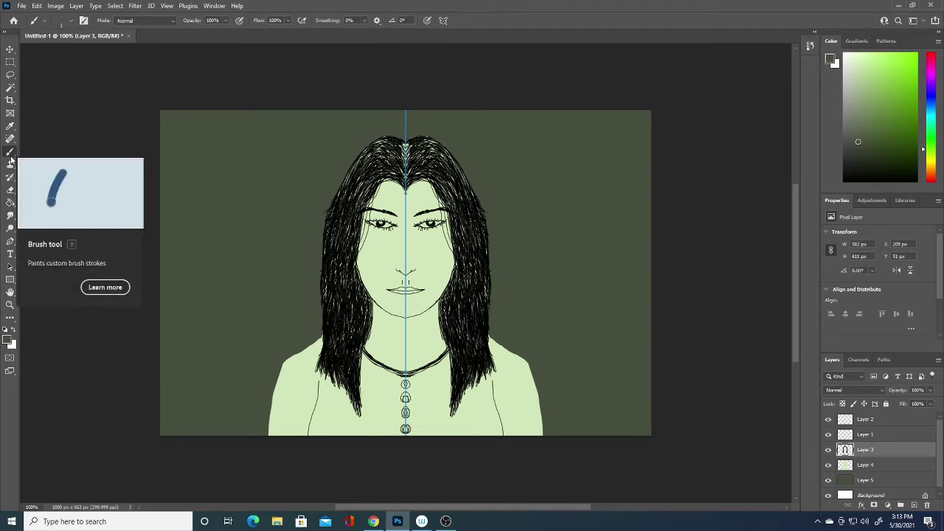
left_click(7, 339)
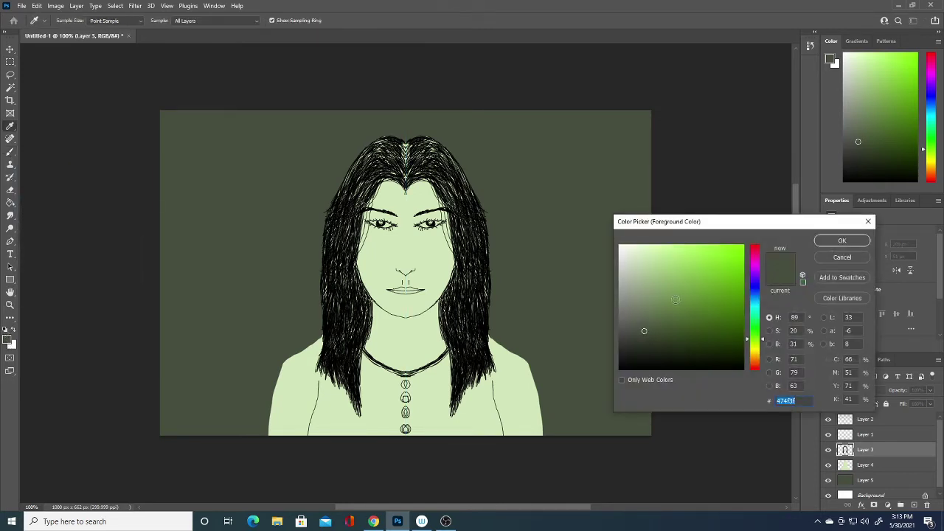
left_click_drag(675, 299, 620, 370)
left_click(841, 241)
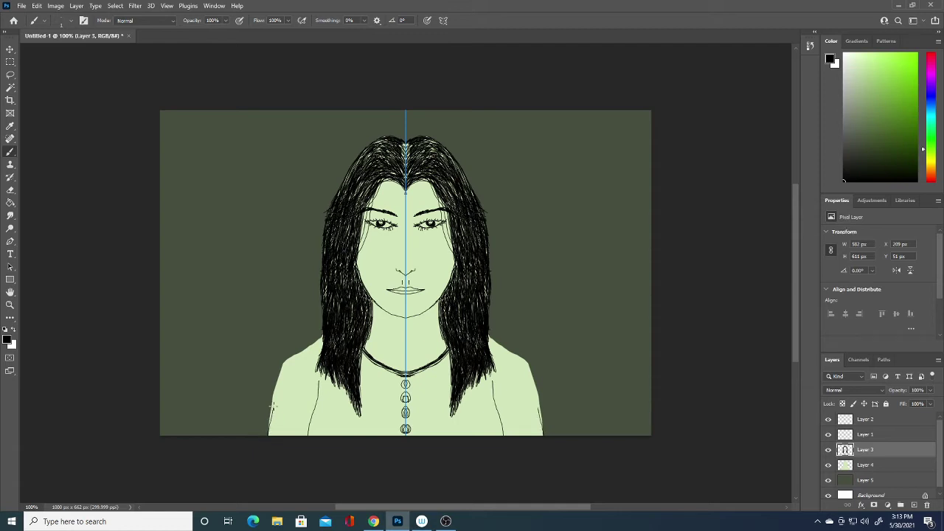
- Draw mirrored thin black shoulder outlines from the bottom edge up toward the neck
left_click_drag(272, 405, 324, 338)
left_click_drag(269, 439, 300, 359)
left_click_drag(271, 440, 303, 354)
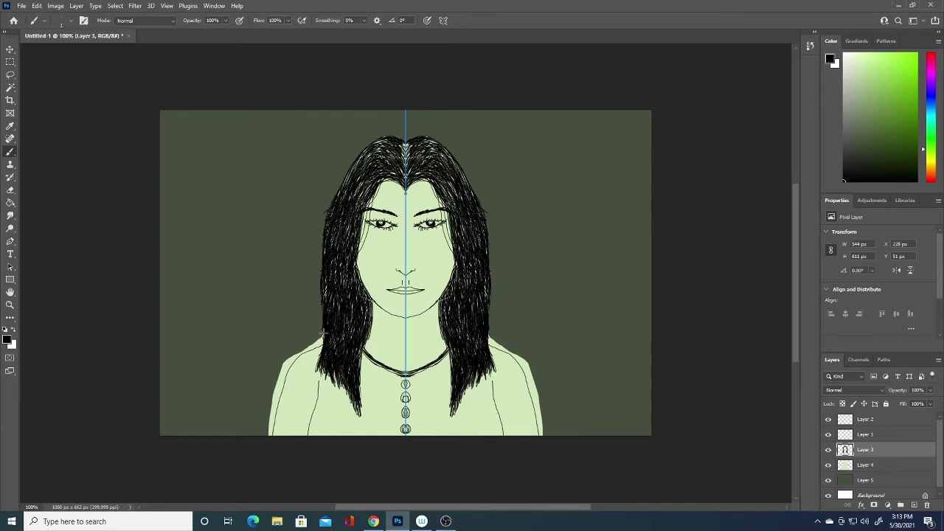
- On Layer 4, retrace the bottom edges of both shoulders, undoing two failed strokes along the way
left_click(895, 468)
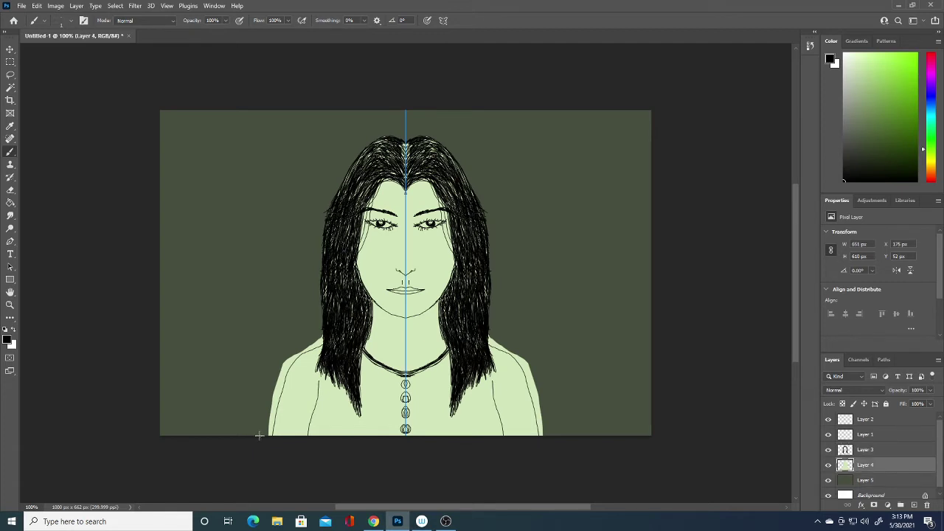
mouse_move(264, 422)
left_mouse_down()
mouse_move(269, 432)
mouse_move(280, 364)
mouse_move(315, 340)
mouse_move(310, 346)
left_mouse_up()
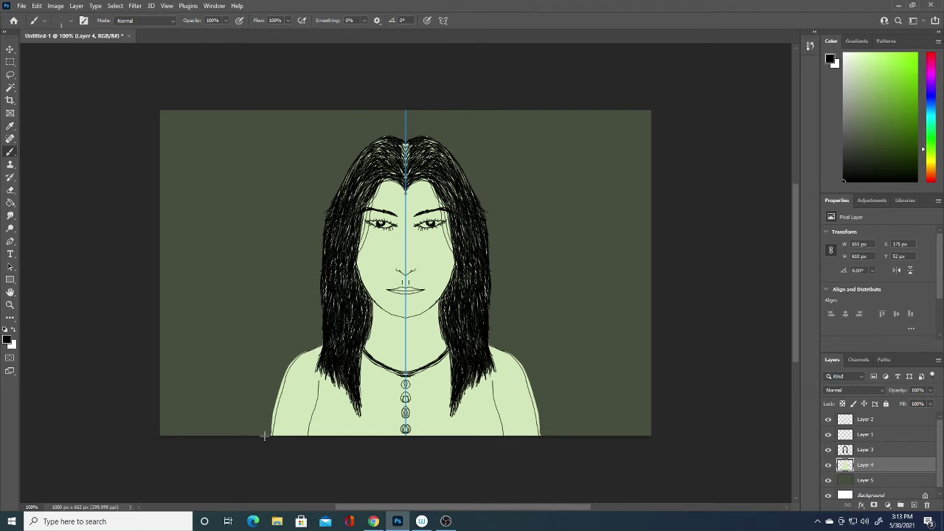
left_click_drag(544, 435, 535, 413)
key("ctrl+z")
left_click_drag(543, 439, 521, 359)
key("ctrl+z")
left_click_drag(543, 429, 536, 398)
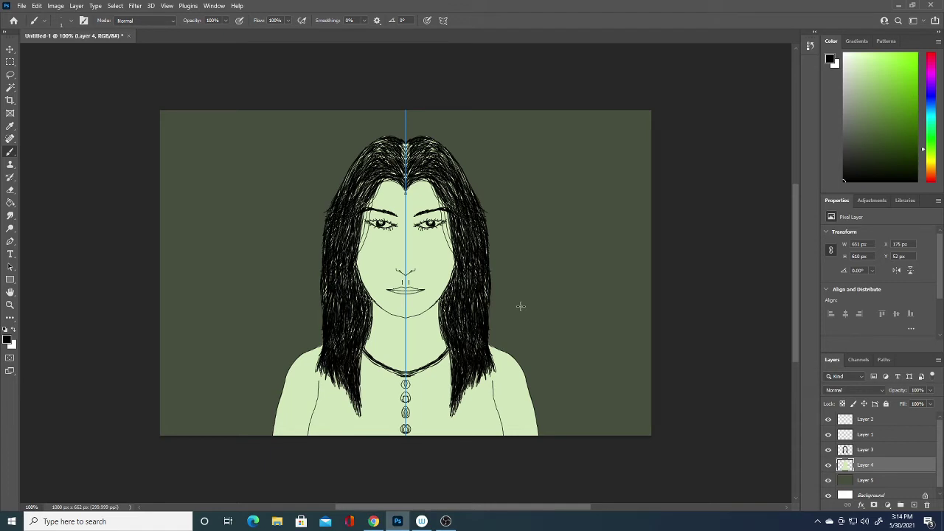
- Set the background colour to bright teal green
left_click(11, 346)
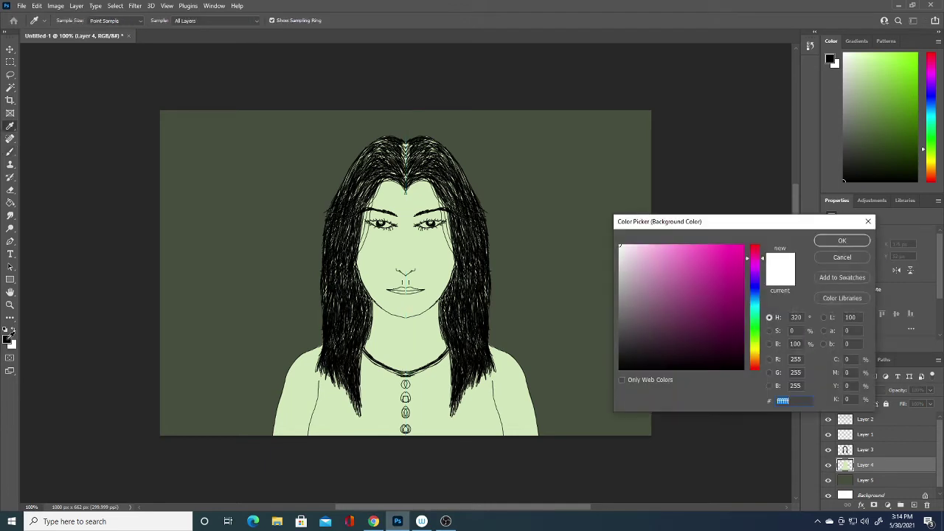
left_click(721, 306)
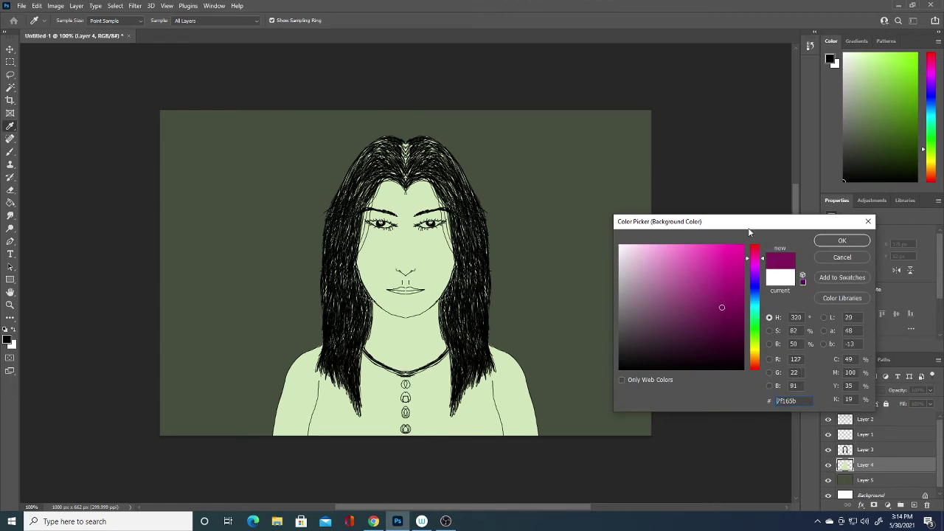
mouse_move(732, 322)
left_mouse_down()
mouse_move(727, 270)
mouse_move(756, 319)
left_mouse_up()
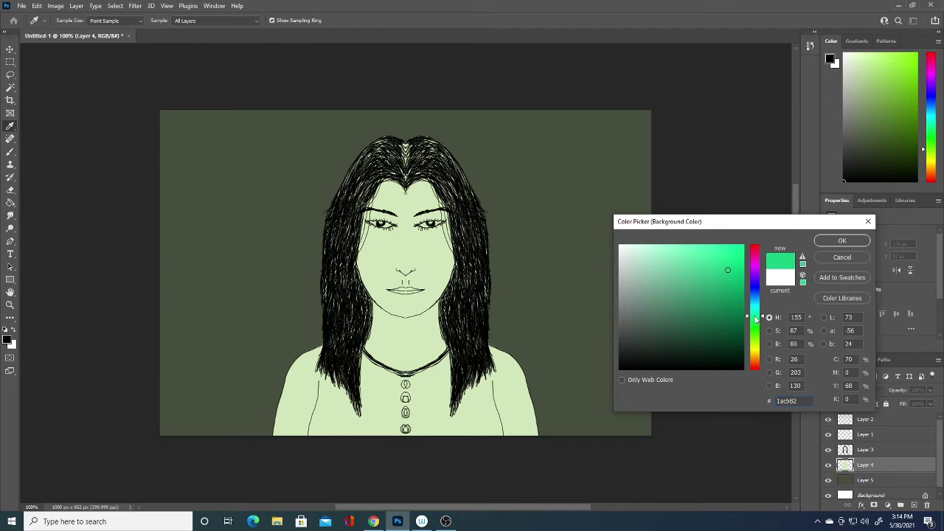
left_click(840, 241)
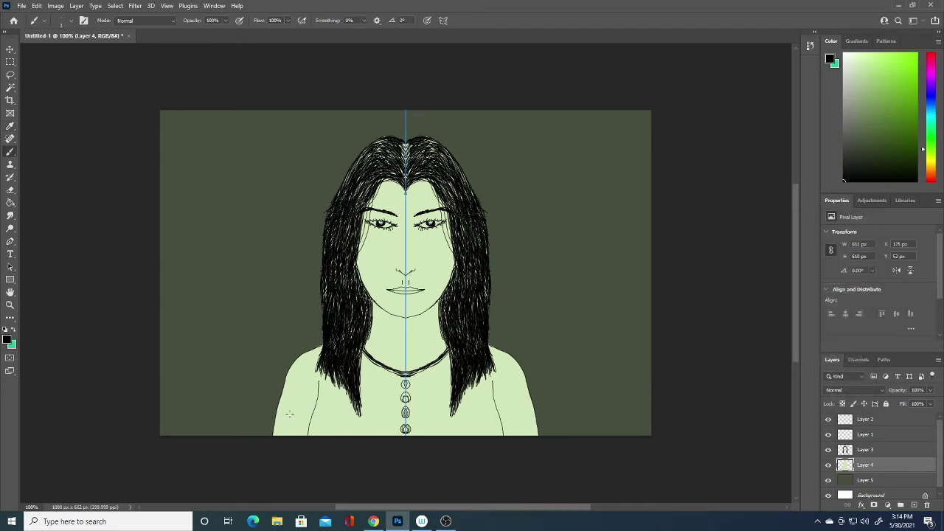
- Set the brush size to 7 px, undo the trial shoulder strokes, and begin choosing a green foreground
left_click(67, 22)
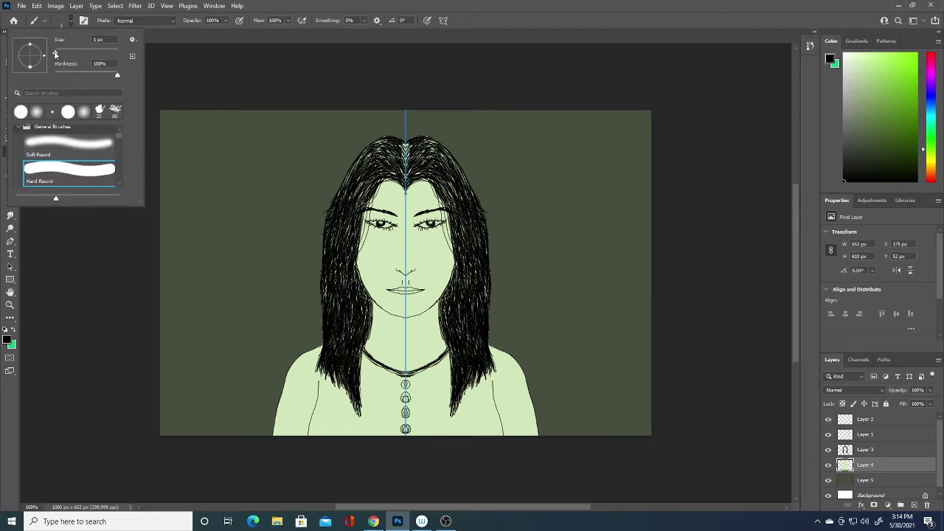
left_click_drag(54, 52, 57, 54)
mouse_move(288, 398)
left_mouse_down()
mouse_move(287, 426)
mouse_move(287, 396)
mouse_move(283, 403)
left_mouse_up()
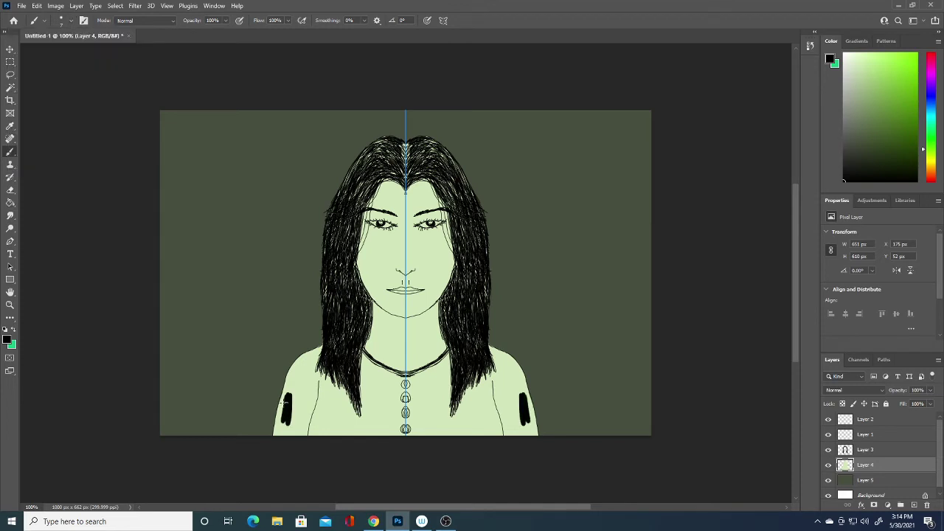
key("ctrl+z")
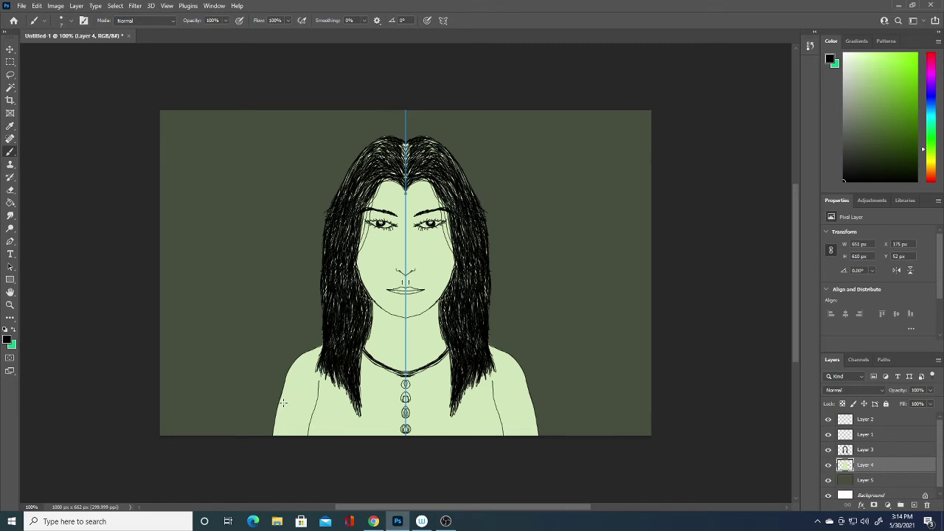
left_click(6, 340)
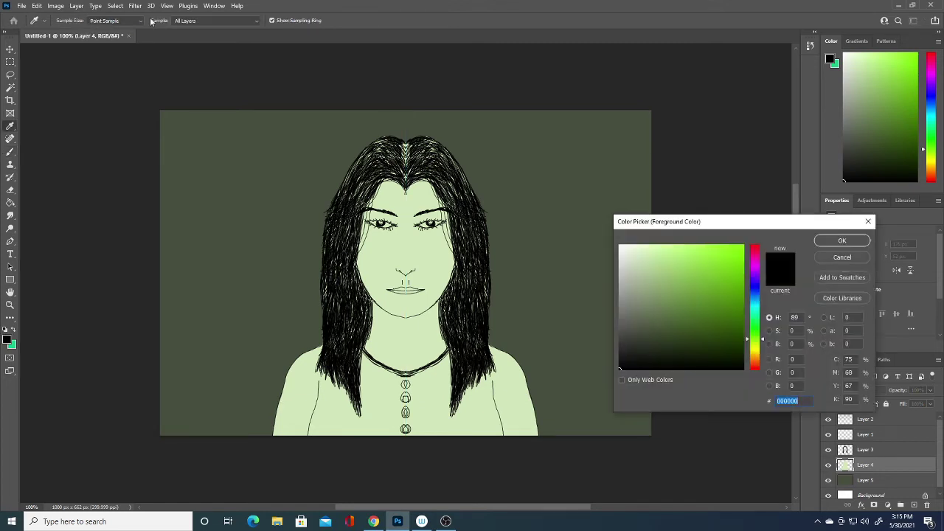
left_click_drag(718, 296, 726, 295)
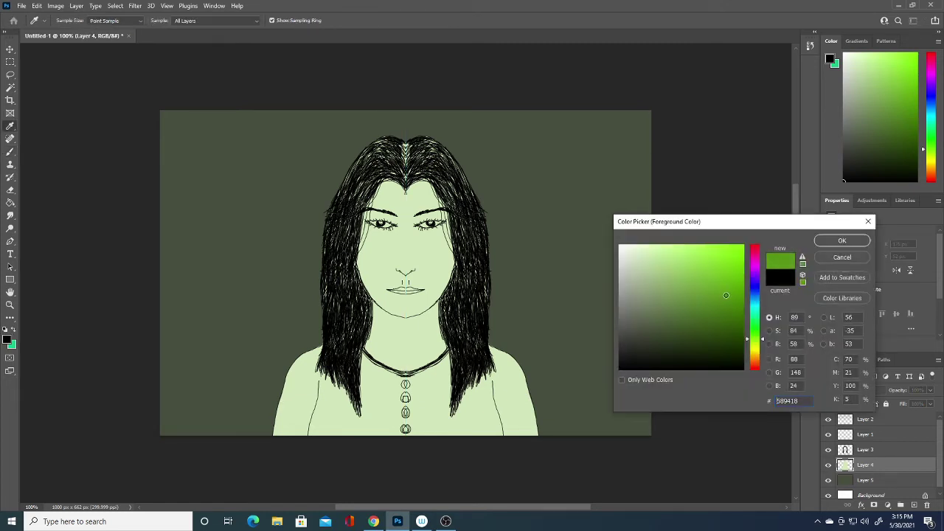
- Set the foreground colour to the muted green #697f50
left_click(503, 389)
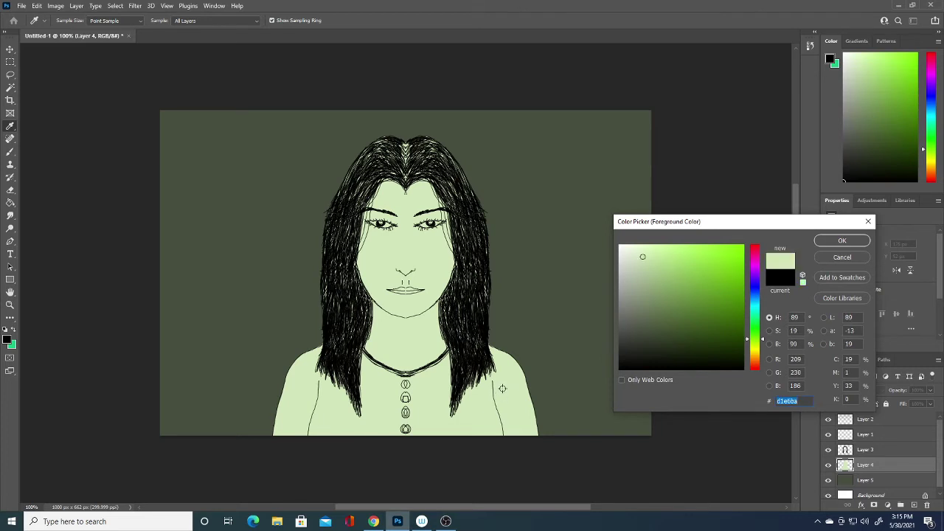
left_click(683, 306)
left_click(667, 308)
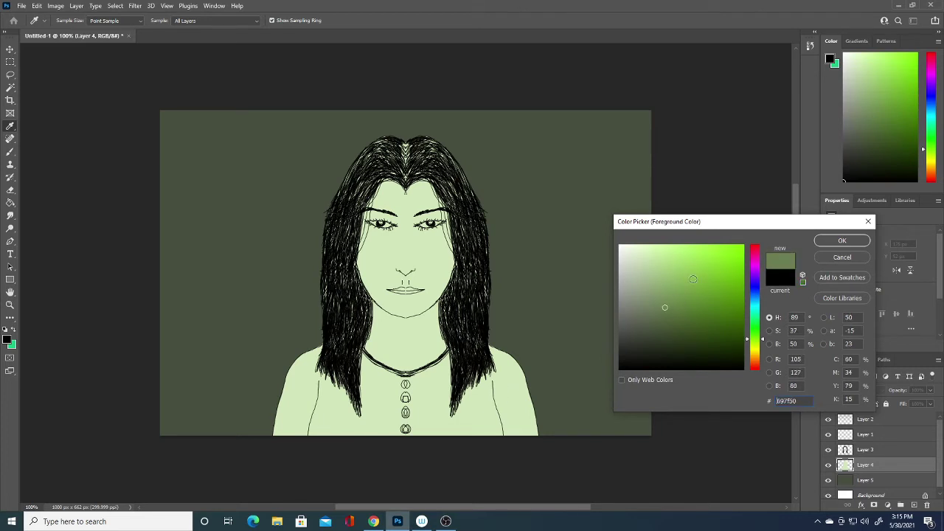
left_click(842, 241)
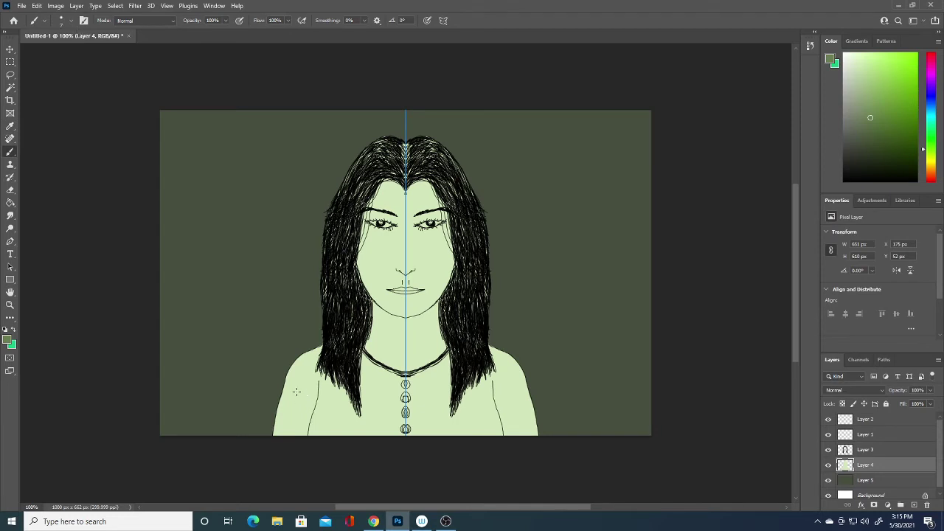
- Set the brush size to 18 px, undo trial shoulder dots, and make Layer 1 active
left_click(71, 20)
left_click(71, 21)
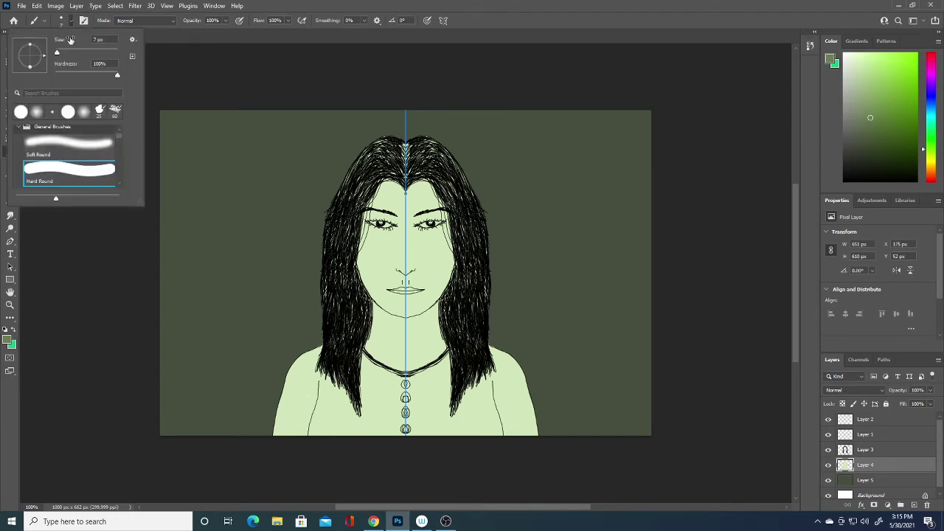
left_click_drag(59, 53, 60, 54)
left_click(297, 393)
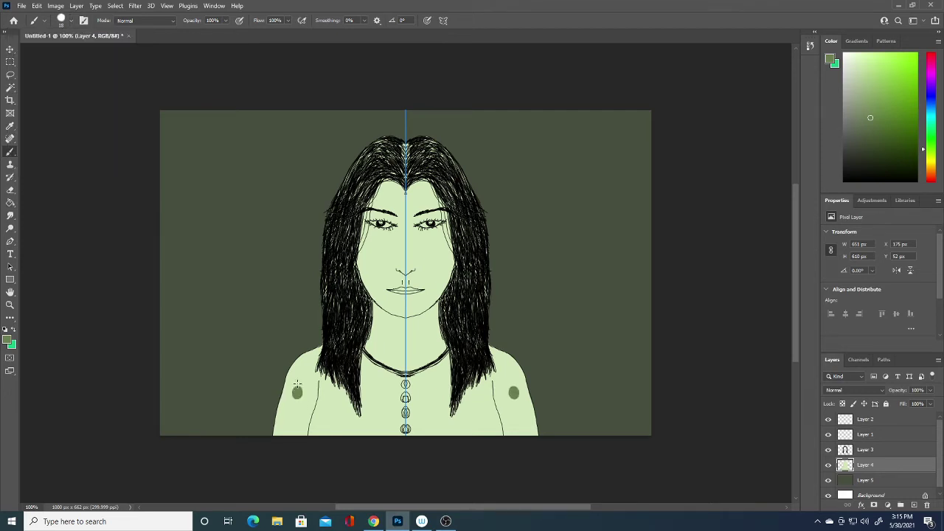
key("ctrl+z")
left_click(894, 436)
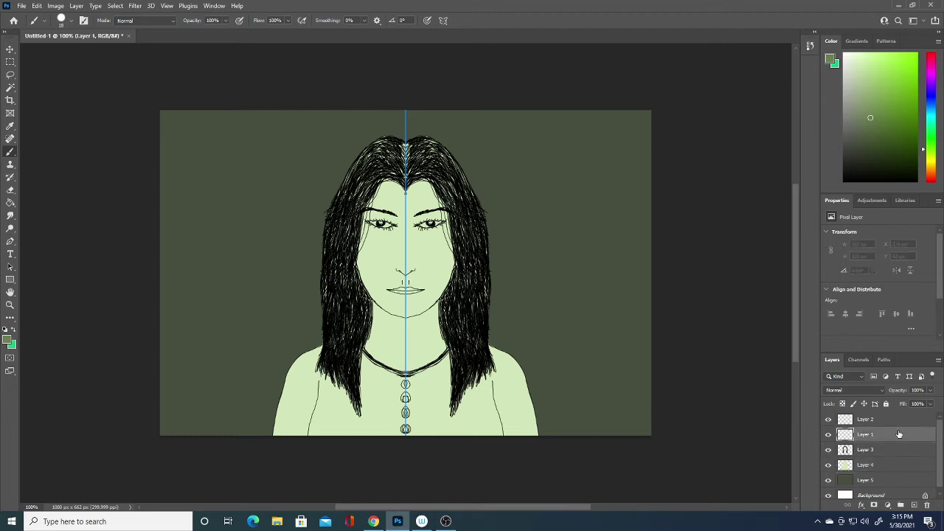
- On a new layer above Layer 1, paint a solid mid-green shirt over both shoulders and hair tips
left_click(915, 505)
mouse_move(292, 405)
left_mouse_down()
mouse_move(284, 416)
mouse_move(294, 377)
mouse_move(300, 404)
mouse_move(297, 391)
mouse_move(277, 435)
mouse_move(297, 368)
mouse_move(302, 417)
mouse_move(296, 433)
mouse_move(288, 432)
mouse_move(301, 434)
mouse_move(307, 363)
mouse_move(297, 372)
mouse_move(324, 347)
mouse_move(298, 366)
mouse_move(281, 408)
mouse_move(299, 397)
mouse_move(341, 432)
mouse_move(348, 410)
mouse_move(347, 436)
mouse_move(347, 413)
mouse_move(357, 434)
mouse_move(363, 413)
mouse_move(370, 434)
mouse_move(376, 413)
mouse_move(380, 435)
mouse_move(386, 409)
mouse_move(398, 431)
mouse_move(397, 387)
mouse_move(386, 410)
mouse_move(373, 405)
mouse_move(363, 355)
mouse_move(405, 391)
mouse_move(405, 416)
left_mouse_up()
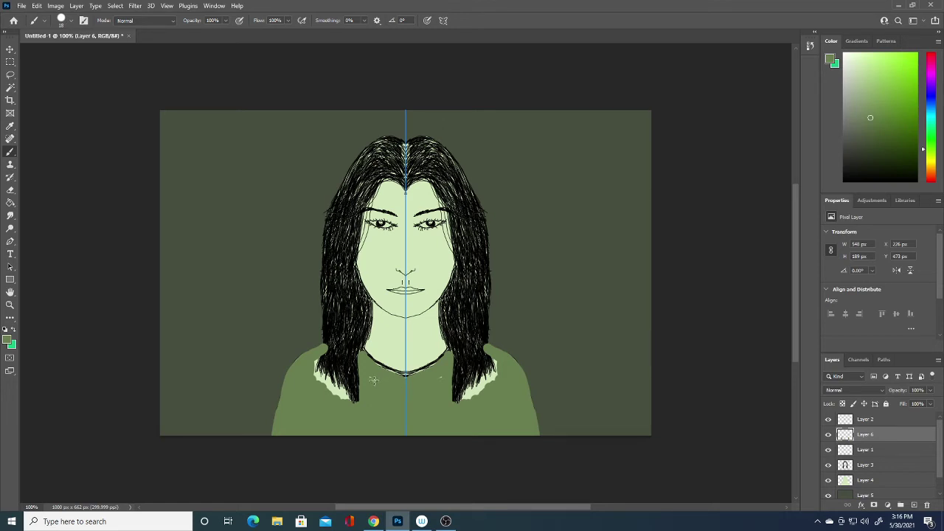
mouse_move(360, 385)
left_mouse_down()
mouse_move(346, 391)
mouse_move(321, 362)
mouse_move(316, 369)
mouse_move(319, 357)
mouse_move(310, 369)
mouse_move(305, 363)
left_mouse_up()
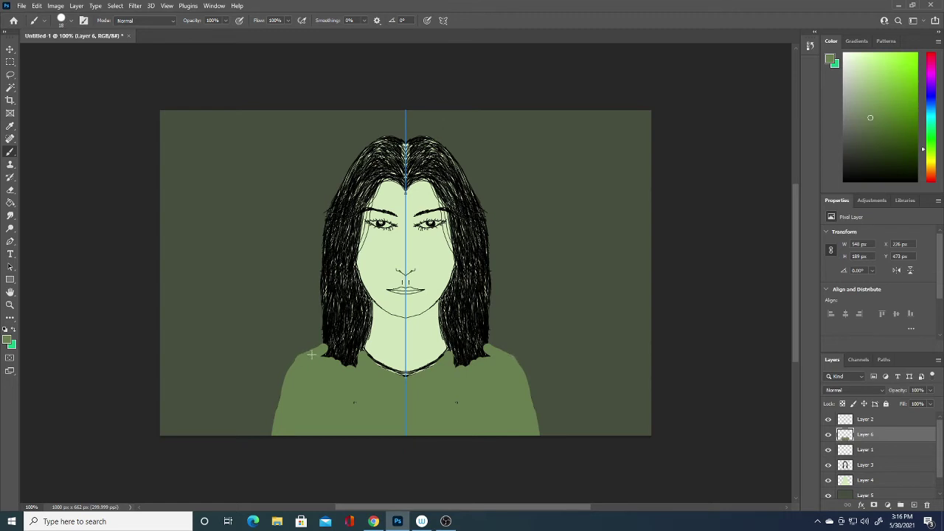
left_click_drag(344, 402, 356, 413)
- Lower the Layer 6 shirt opacity to 74% through Blending Options
right_click(902, 436)
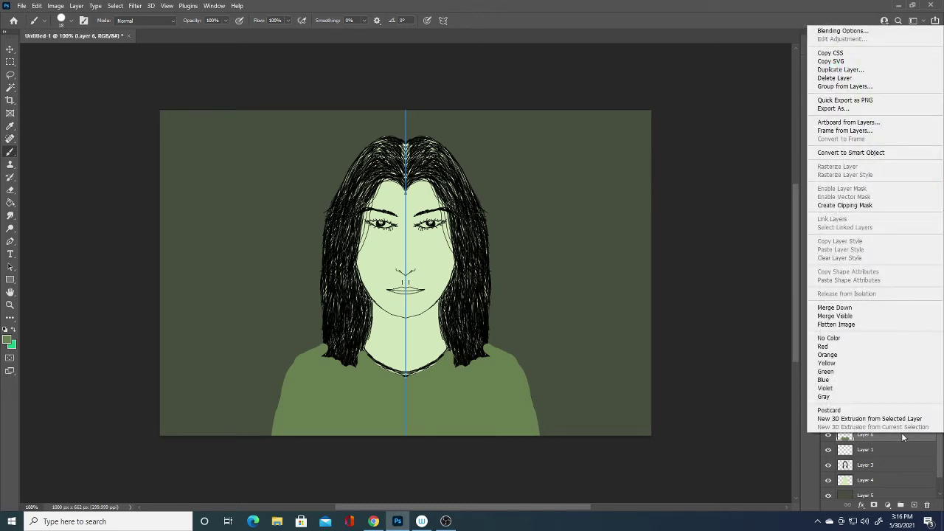
left_click(841, 31)
left_click_drag(773, 230, 768, 227)
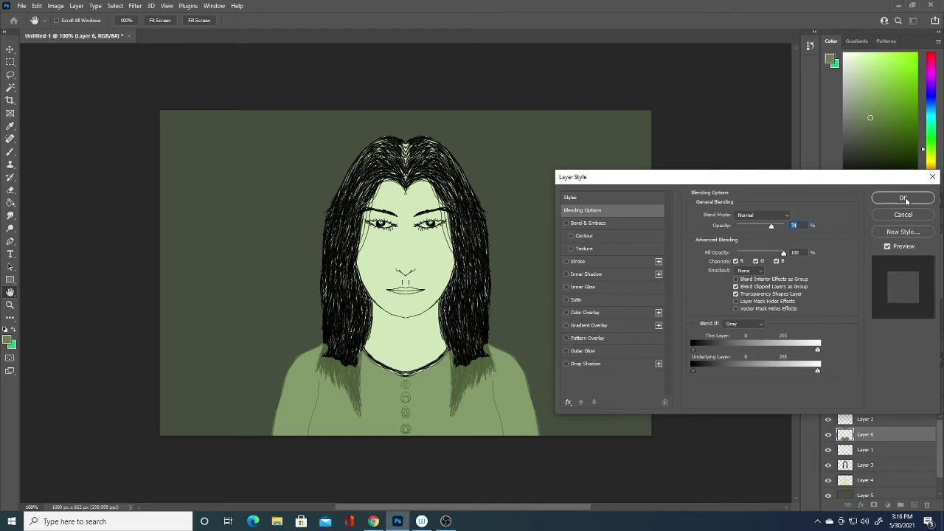
left_click(905, 199)
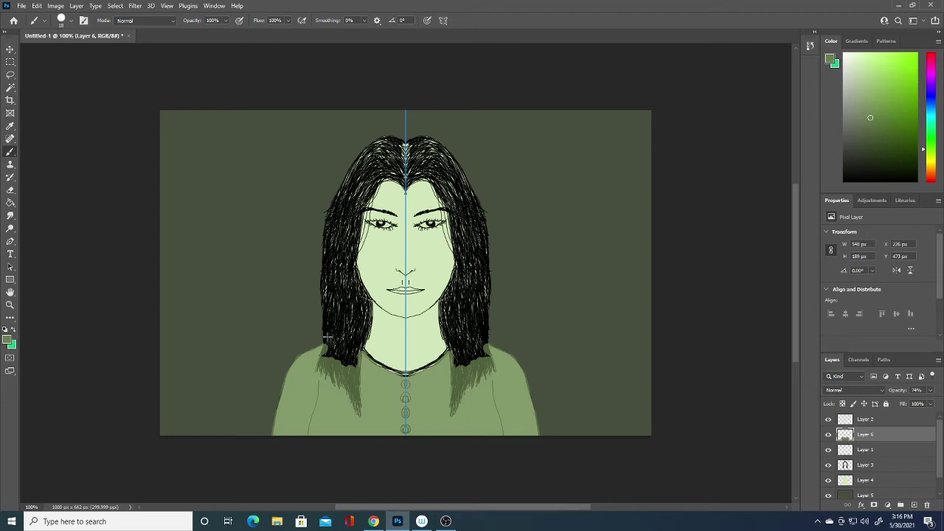
- Redraw dark hair strands at the lower tips and add pale green highlights along both shoulder edges
mouse_move(326, 336)
left_mouse_down()
mouse_move(329, 374)
mouse_move(358, 366)
mouse_move(352, 397)
left_mouse_up()
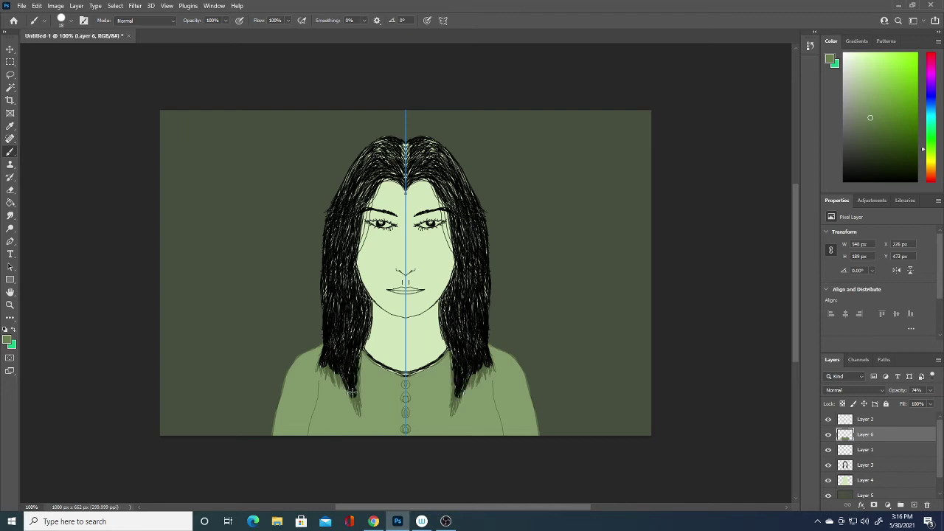
left_click_drag(338, 366, 340, 383)
mouse_move(350, 382)
left_mouse_down()
mouse_move(355, 404)
mouse_move(311, 438)
left_mouse_up()
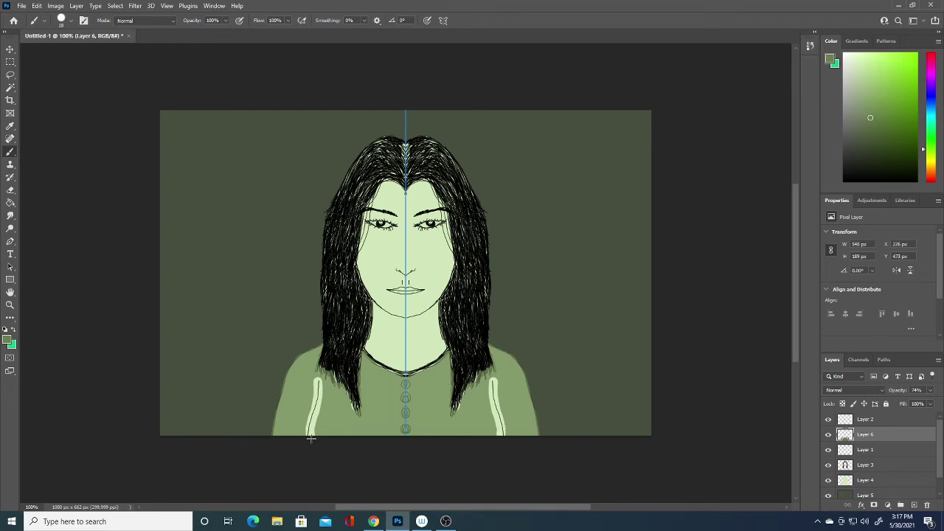
mouse_move(271, 436)
left_mouse_down()
mouse_move(304, 352)
mouse_move(321, 345)
left_mouse_up()
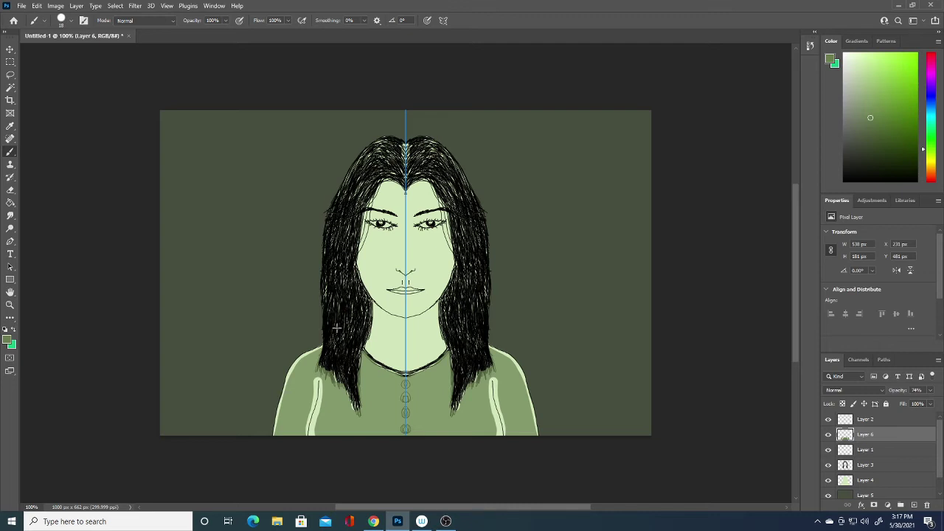
left_click(7, 341)
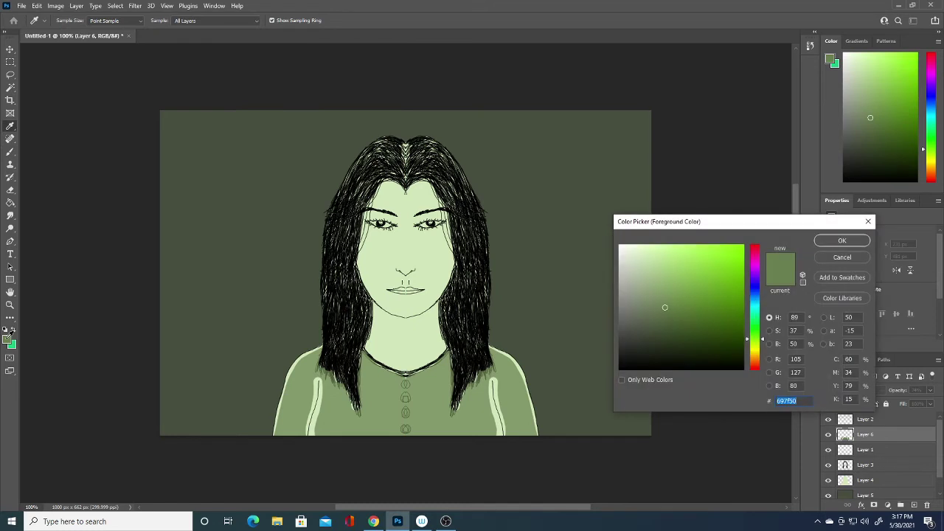
- Set the foreground colour to near-black #131411 and add a new layer above Layer 2
left_click(636, 358)
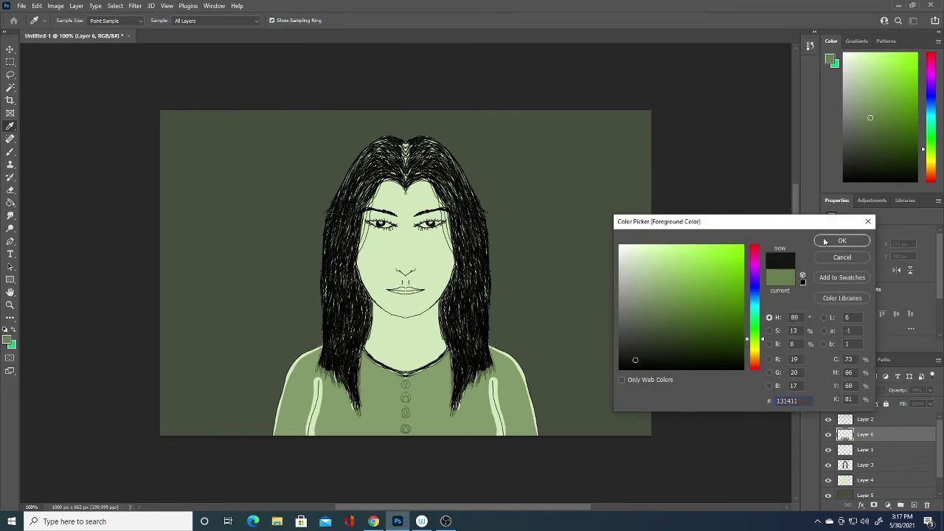
left_click(826, 242)
key("b")
left_click(901, 424)
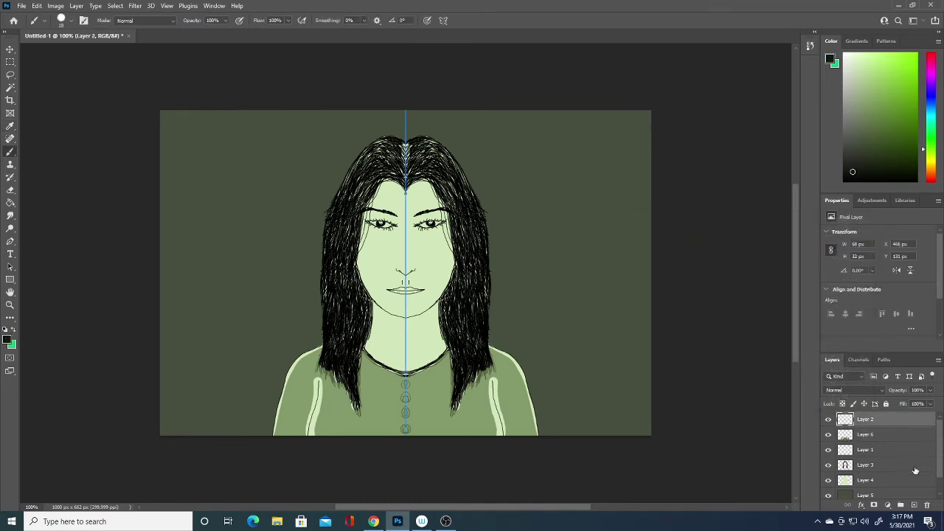
left_click(915, 505)
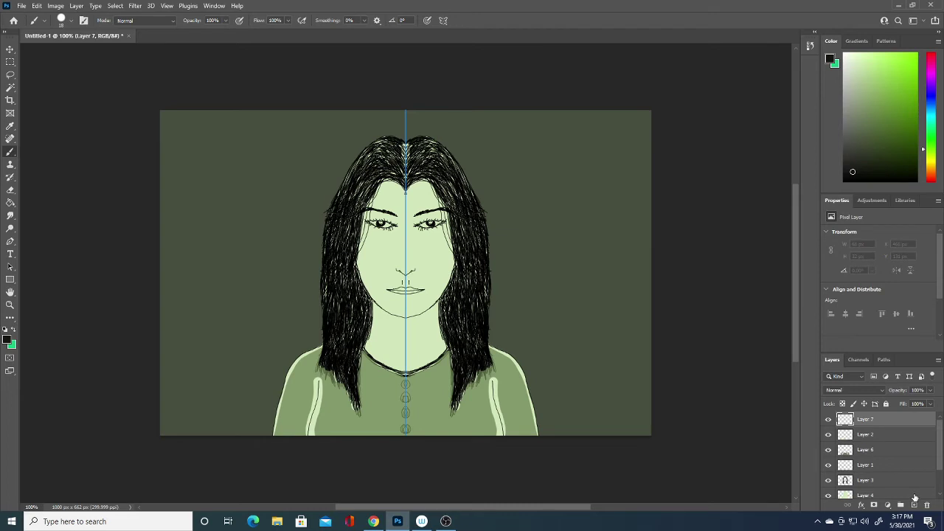
- Paint a dark bead on the necklace, undo the stray line, and set the brush to 1 px
left_click_drag(404, 380, 411, 382)
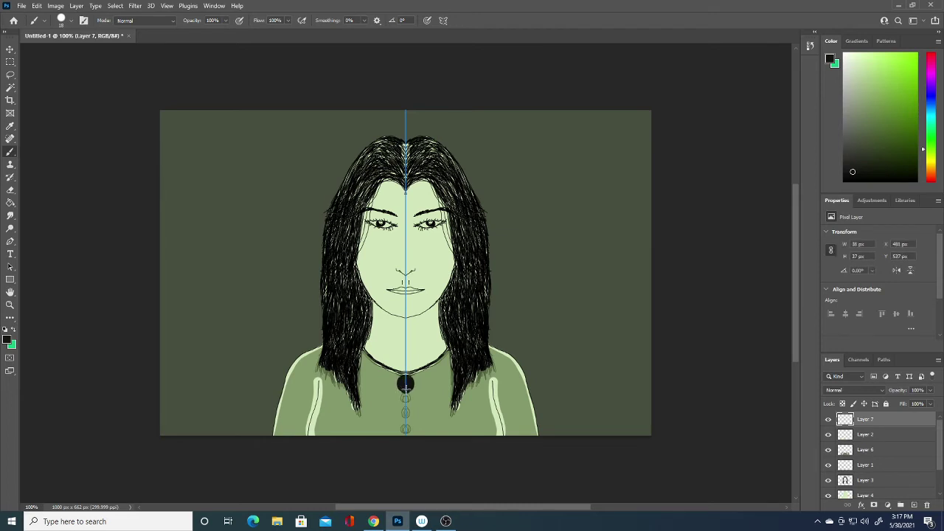
left_click_drag(405, 385, 404, 449)
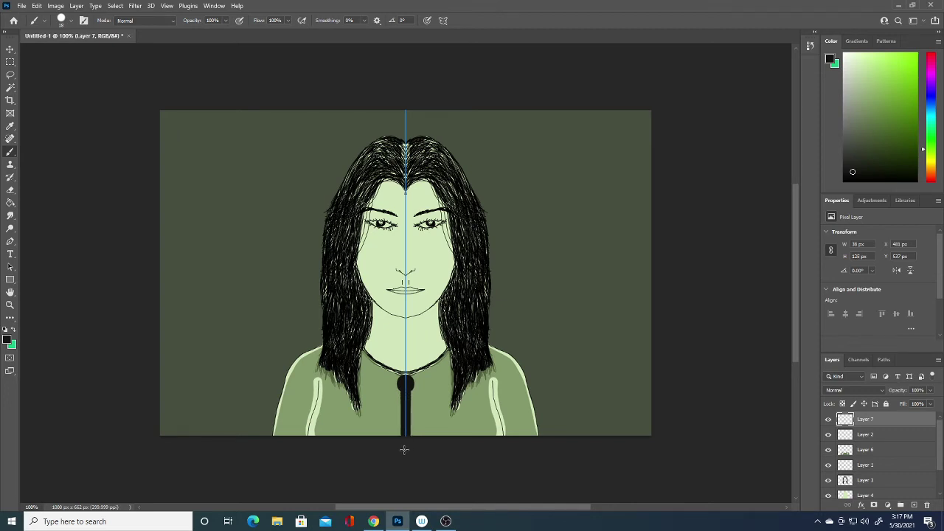
key("ctrl+z")
key("ctrl+z")
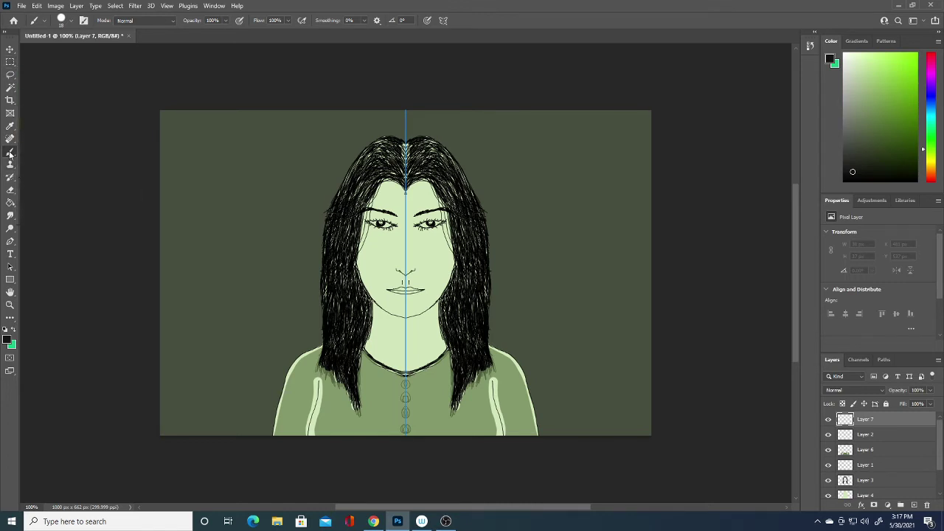
left_click(70, 21)
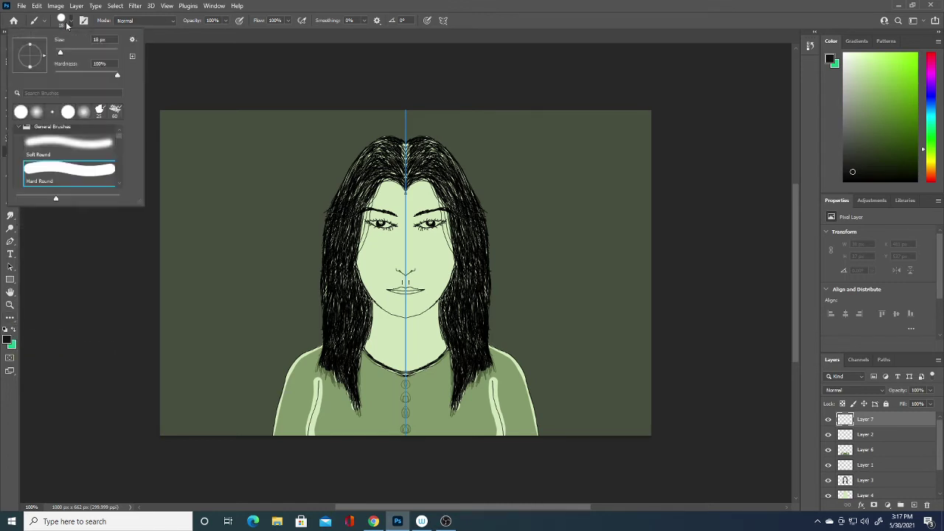
left_click_drag(60, 51, 53, 53)
- Set the foreground to white #ffffff and paint the eye whites on new Layer 8
left_click(8, 339)
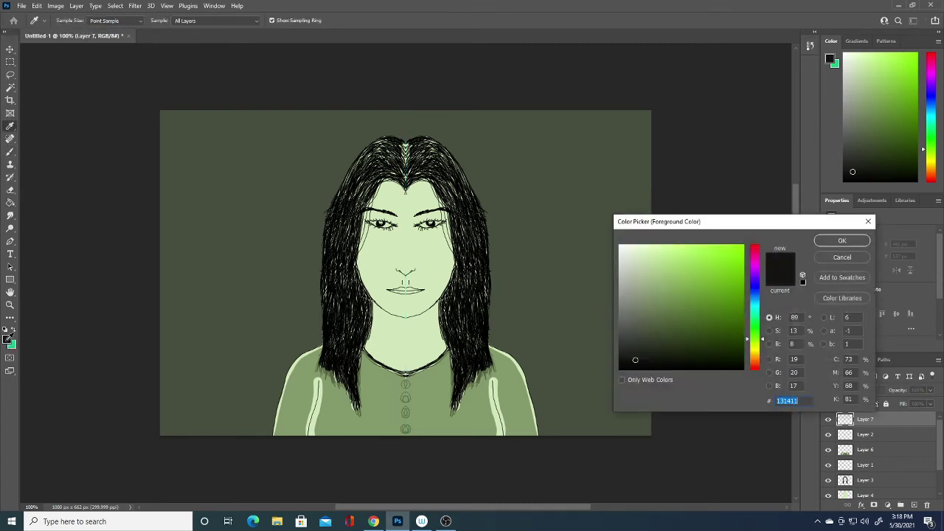
type("ffffff")
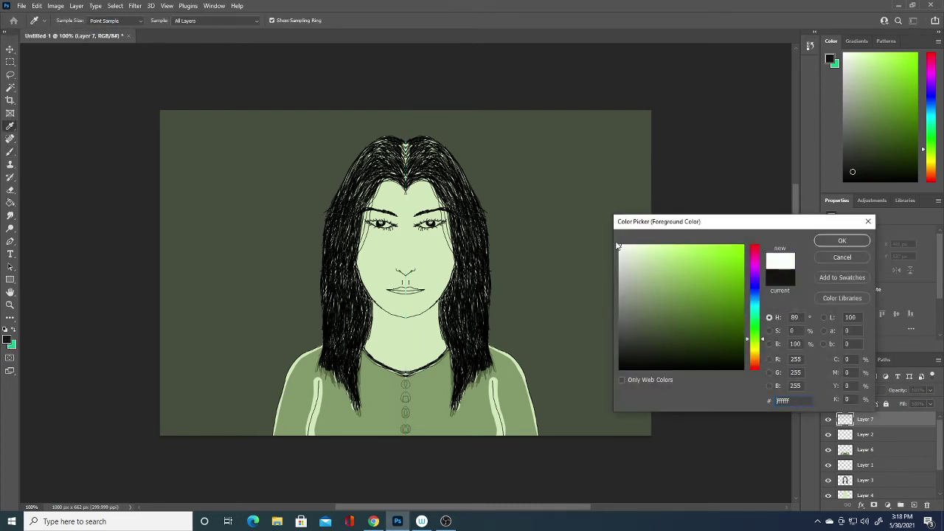
left_click(832, 243)
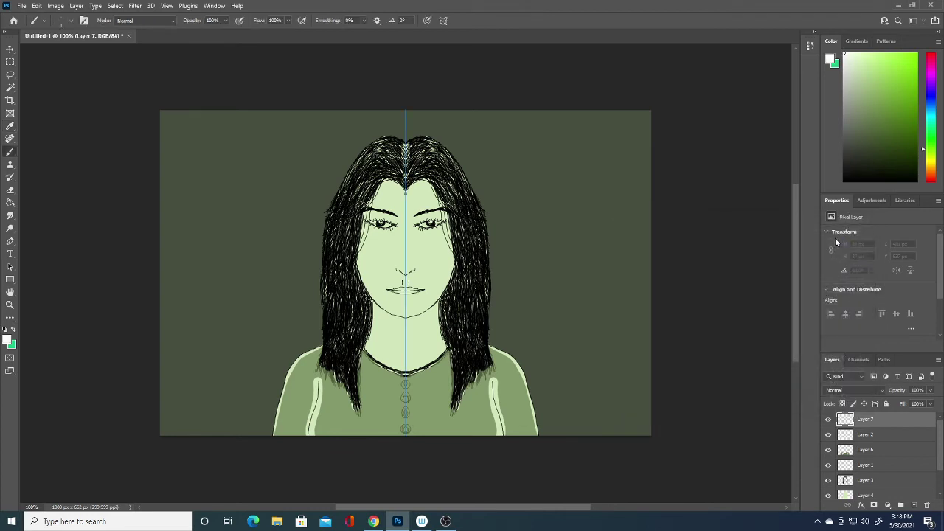
left_click(915, 505)
left_click_drag(380, 227, 387, 226)
left_click(72, 20)
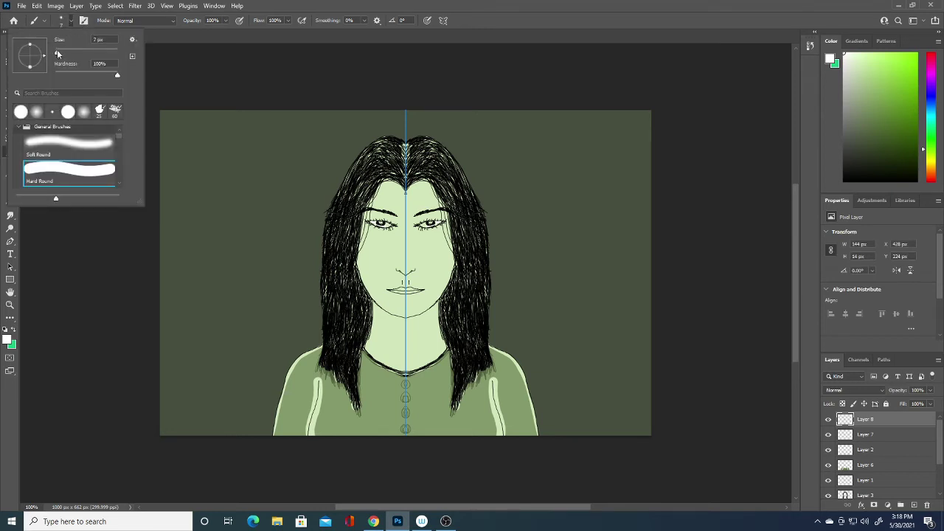
key("Return")
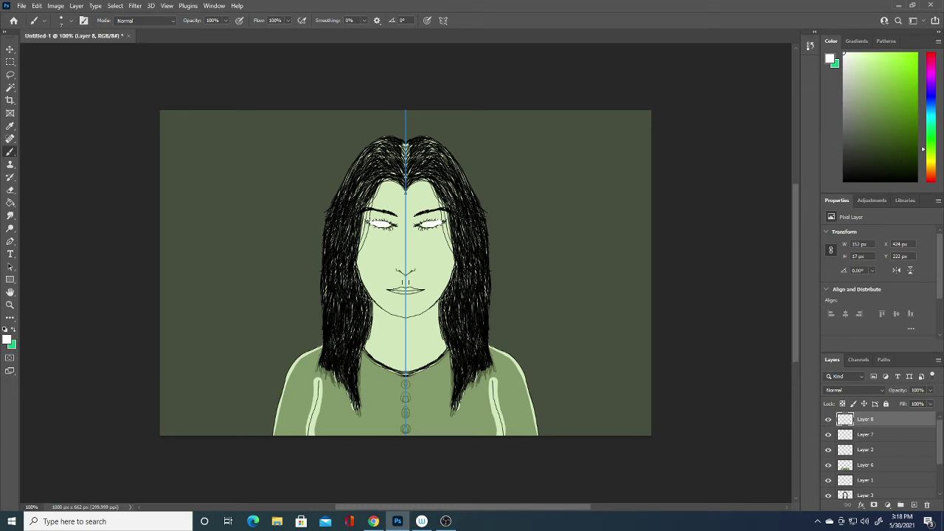
- Hide Layer 8 and paint fine white eye strokes with a 3 px brush on new Layer 9
left_click(828, 419)
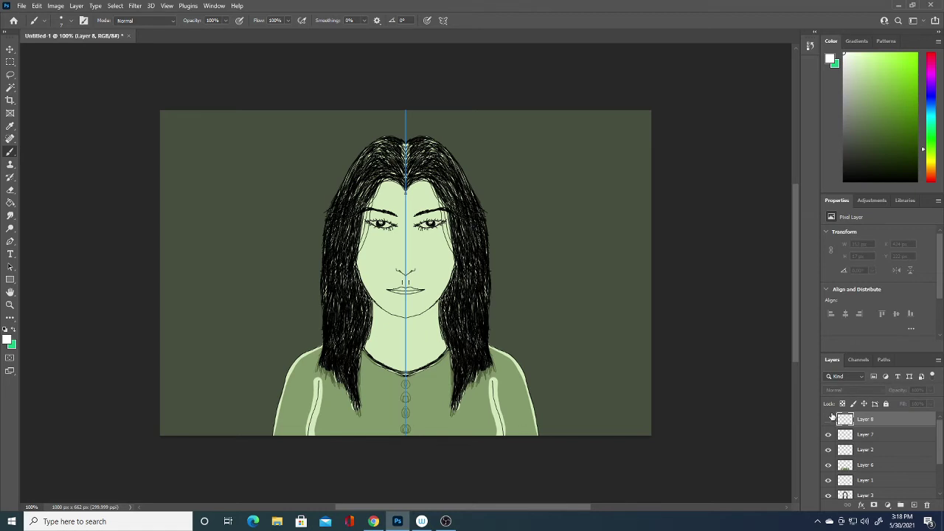
left_click(915, 506)
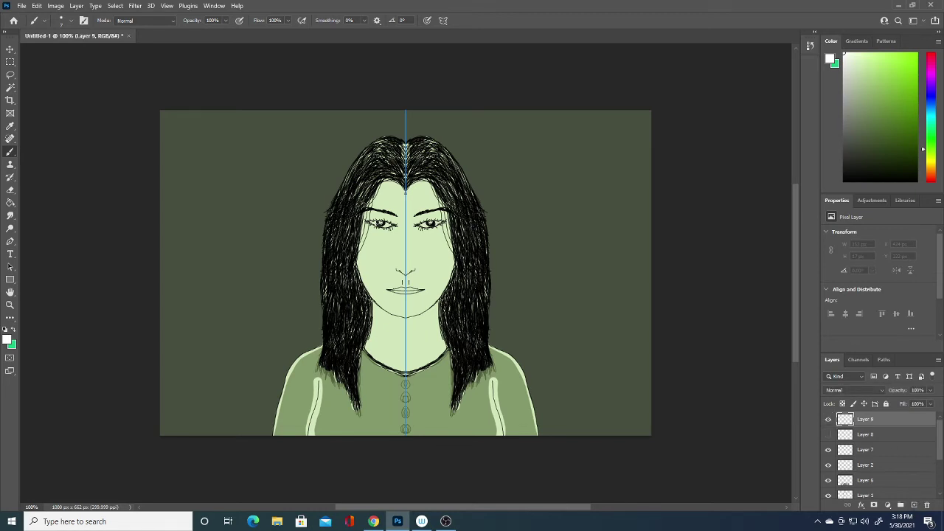
left_click(71, 22)
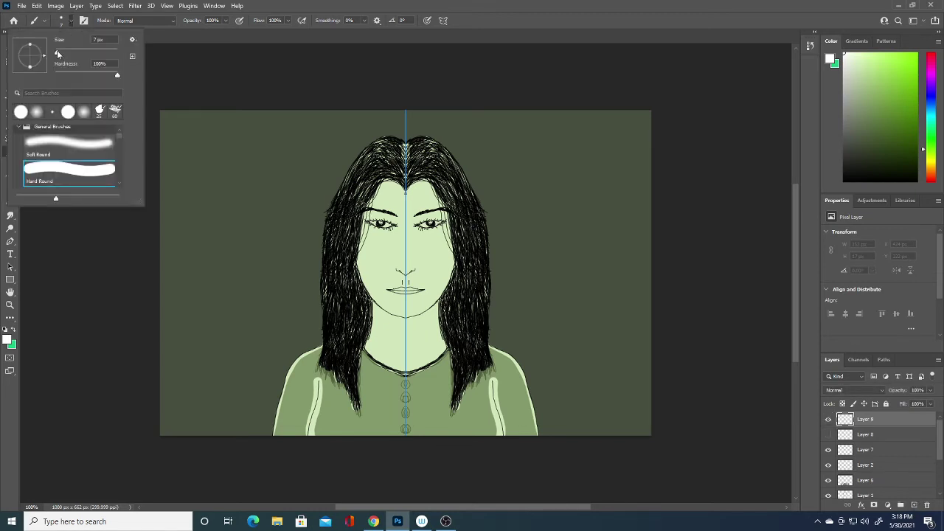
left_click_drag(59, 52, 54, 58)
key("Return")
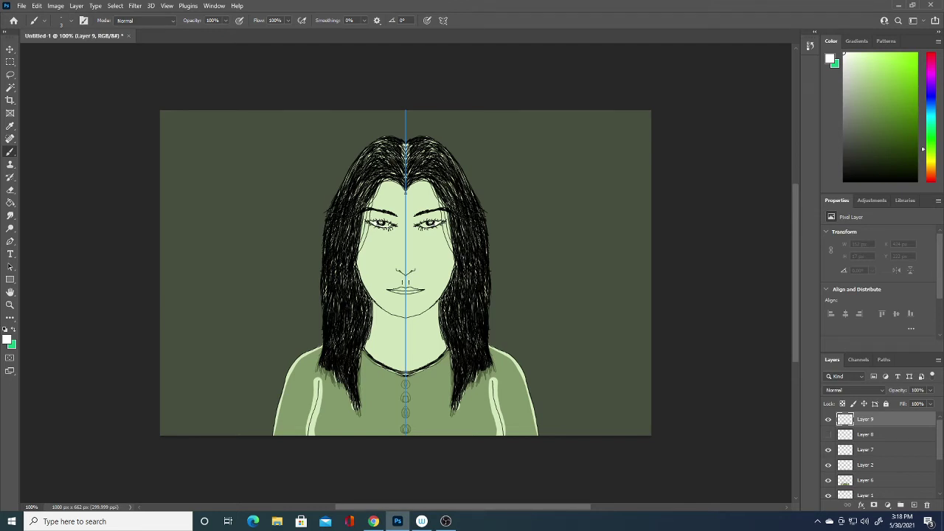
left_click_drag(371, 223, 382, 224)
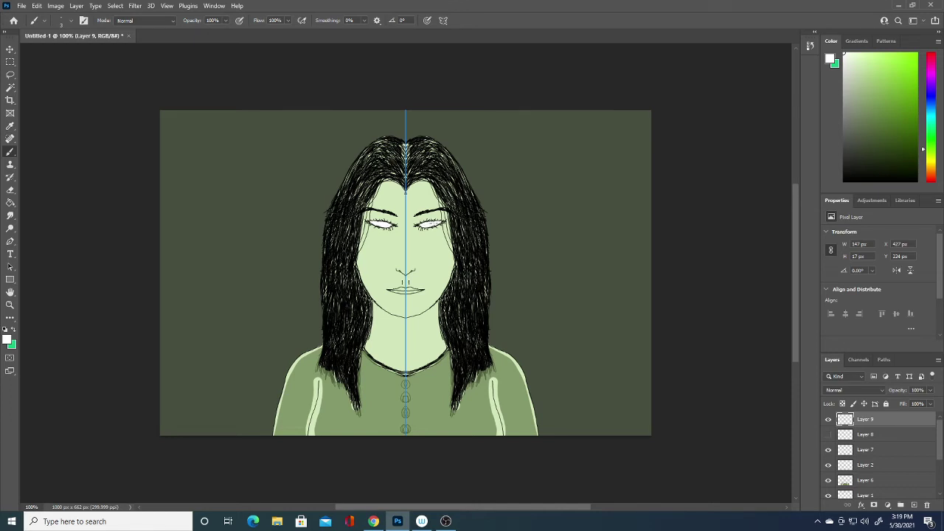
- Set the foreground colour to black and shrink the brush to 1 px
left_click(8, 340)
left_click_drag(636, 354, 622, 367)
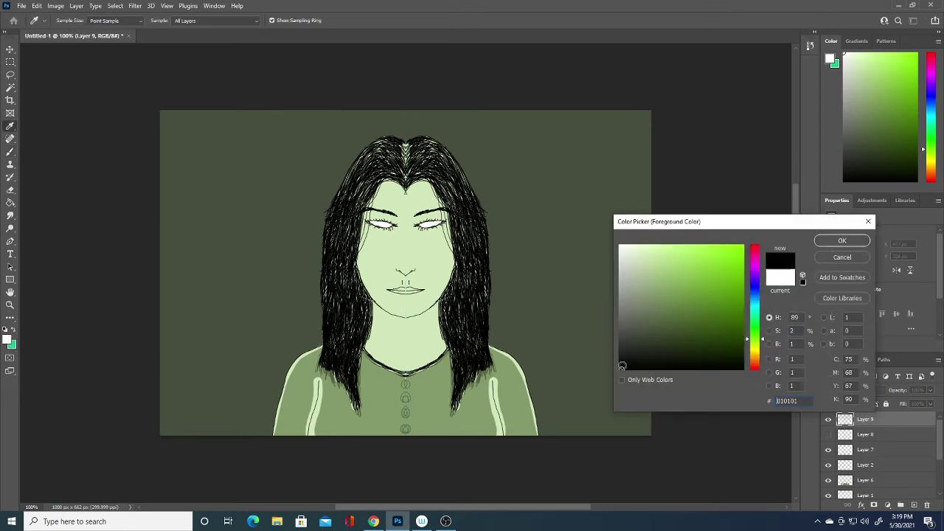
left_click(842, 240)
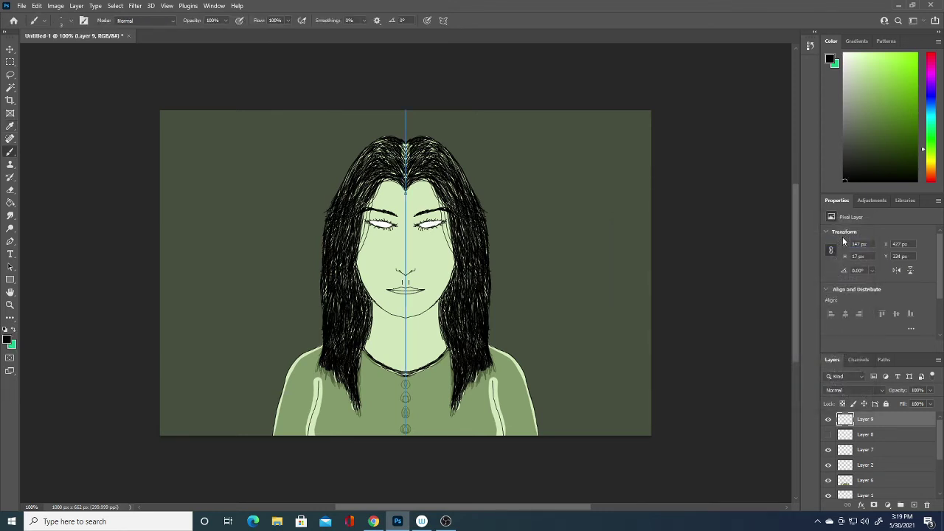
left_click(70, 21)
left_click_drag(56, 52, 47, 53)
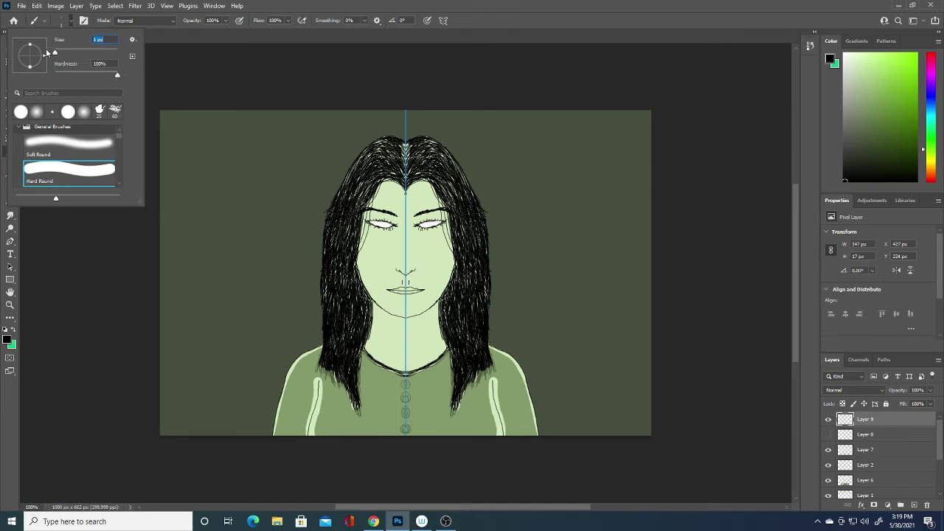
- On a new Layer 10, paint dark pupils and a lash stroke on the eyes
left_click(914, 505)
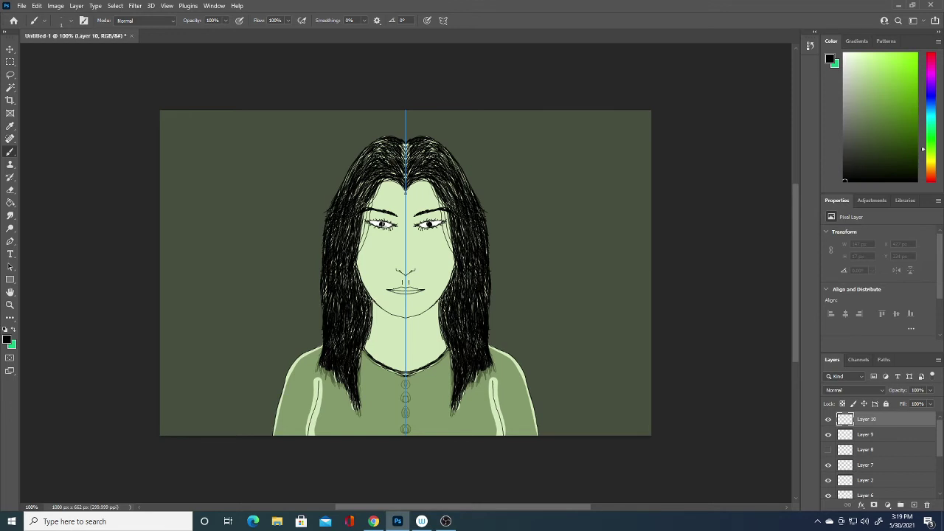
left_click_drag(377, 224, 387, 224)
left_click_drag(429, 223, 436, 219)
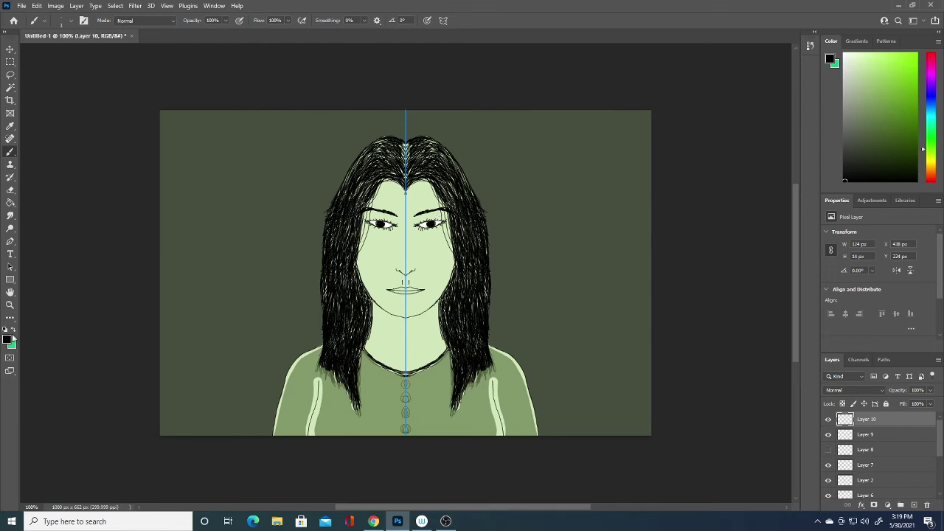
- Switch to white and dab highlight dots into the pupils on new Layer 11
left_click(9, 339)
left_click(620, 245)
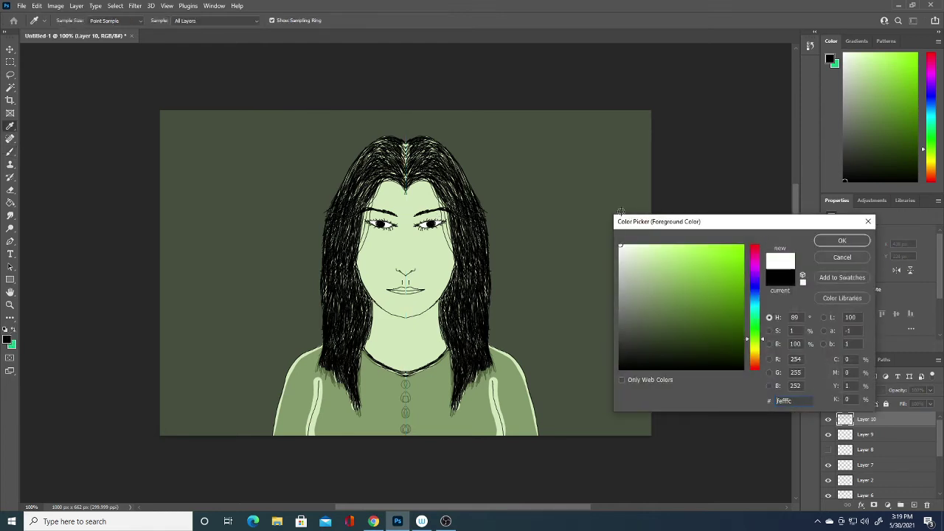
left_click(842, 240)
left_click(431, 224)
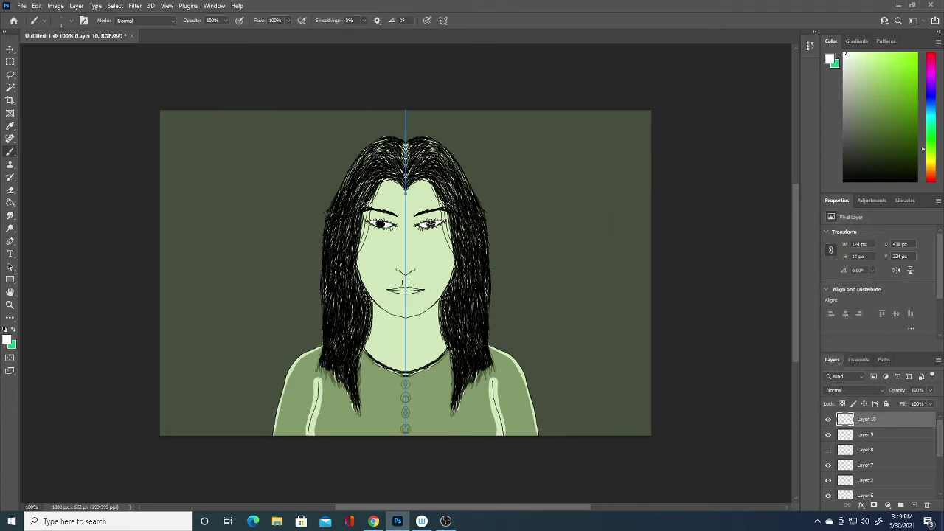
left_click(914, 505)
left_click(431, 223)
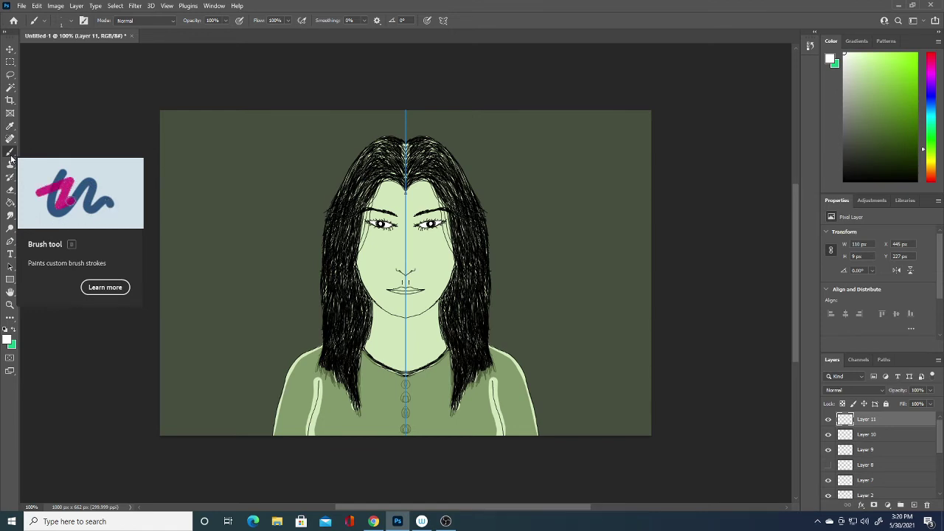
- Set the foreground back to pure black and add an empty Layer 12
left_click(7, 339)
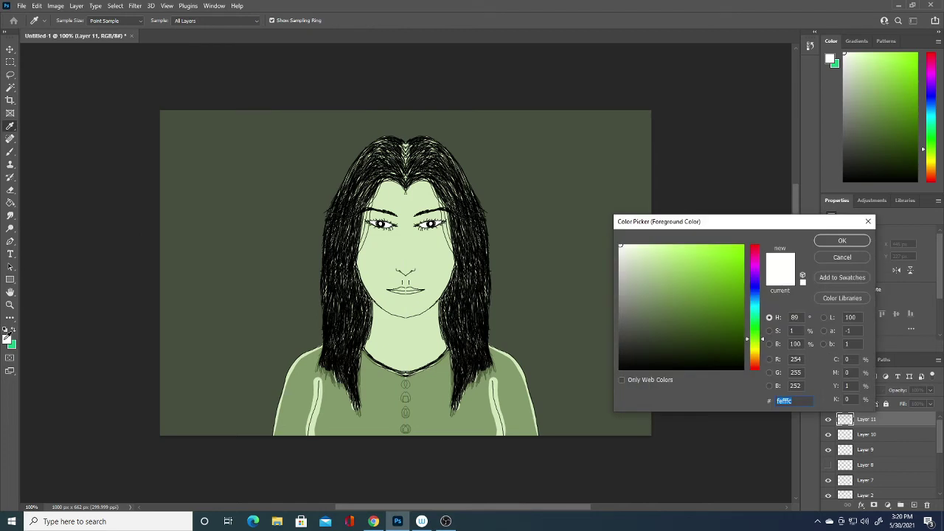
left_click_drag(648, 362, 607, 382)
left_click(843, 241)
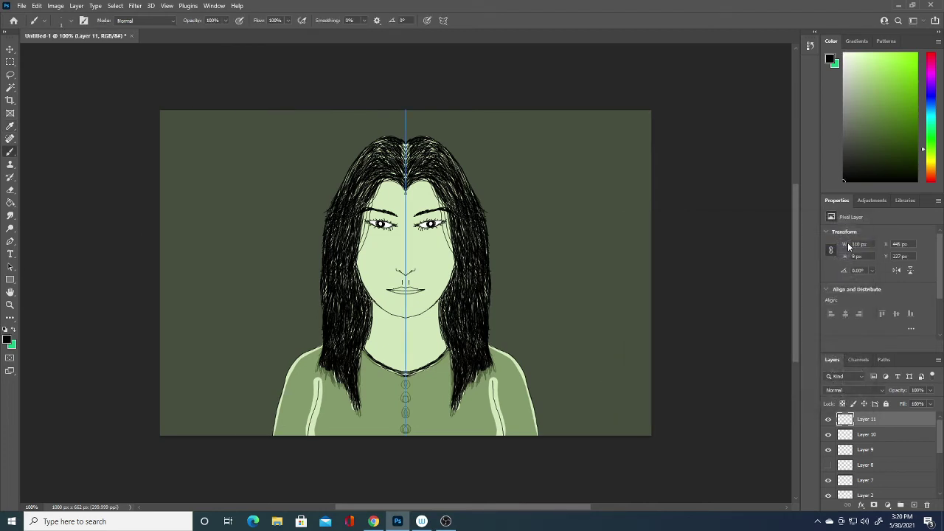
left_click(915, 505)
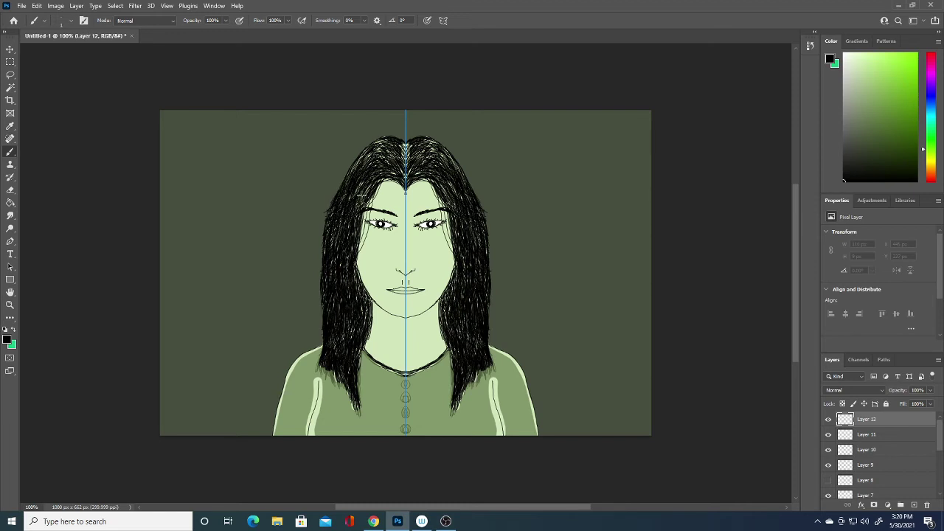
- Paint fine black strands through the top and down both sides of the hair
left_click_drag(325, 251, 327, 242)
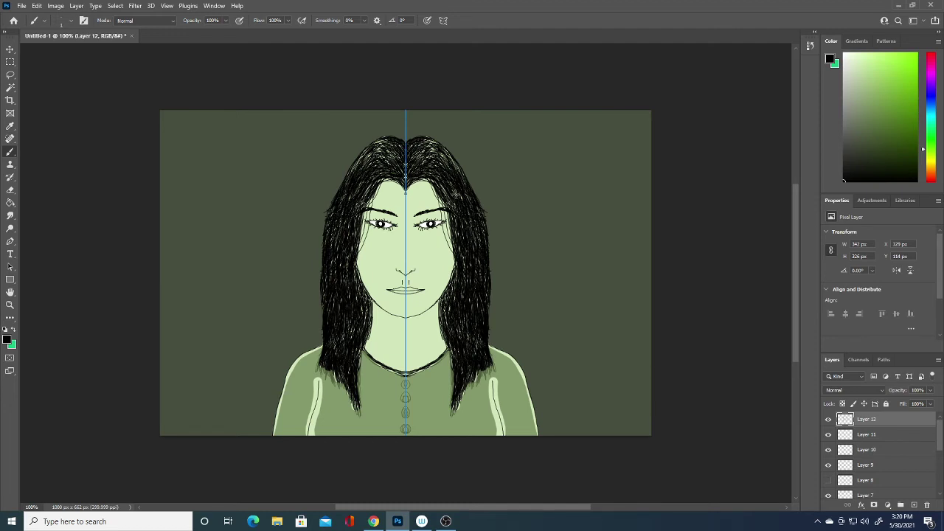
left_click_drag(447, 191, 439, 169)
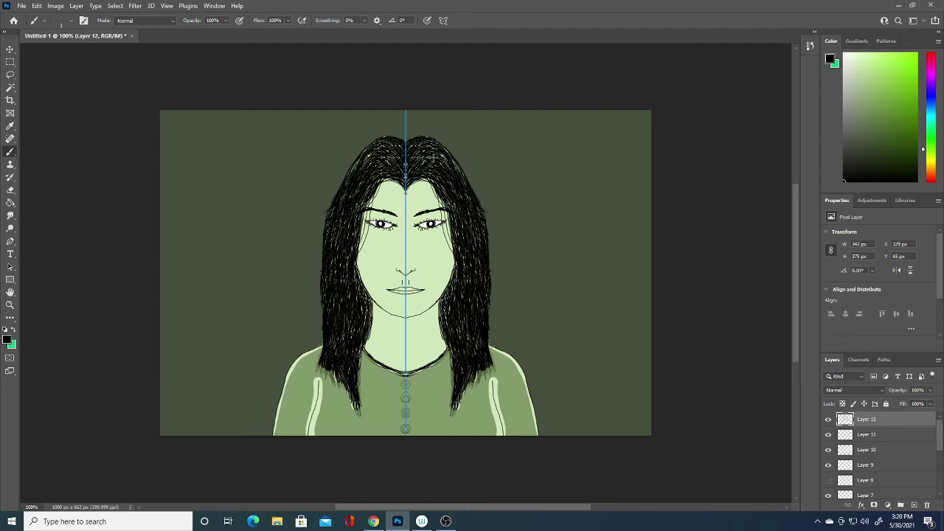
left_click_drag(444, 155, 454, 181)
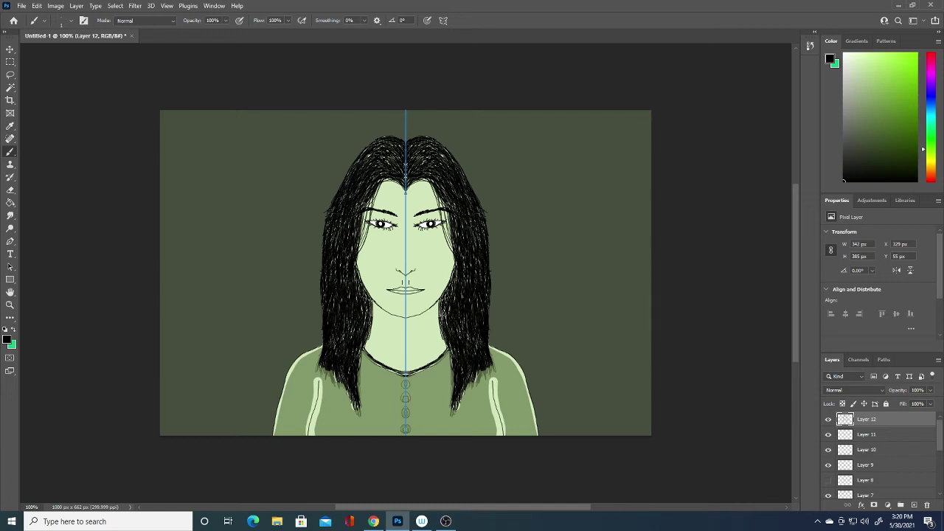
left_click_drag(450, 344, 468, 389)
mouse_move(334, 334)
left_mouse_down()
mouse_move(341, 376)
mouse_move(323, 382)
mouse_move(347, 363)
mouse_move(361, 416)
left_mouse_up()
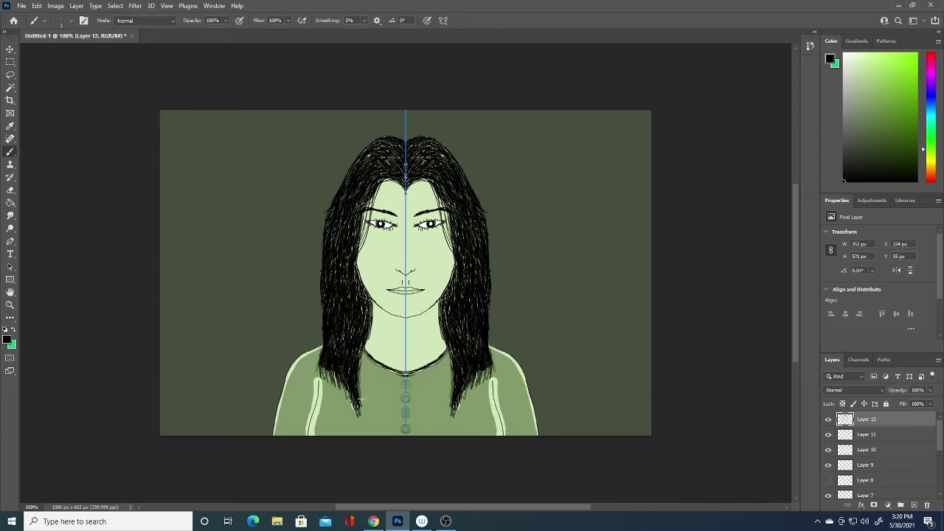
- Add strands at the lower hair tips and outer edge, and trace the shirt buttons
mouse_move(362, 375)
left_mouse_down()
mouse_move(365, 407)
mouse_move(335, 391)
left_mouse_up()
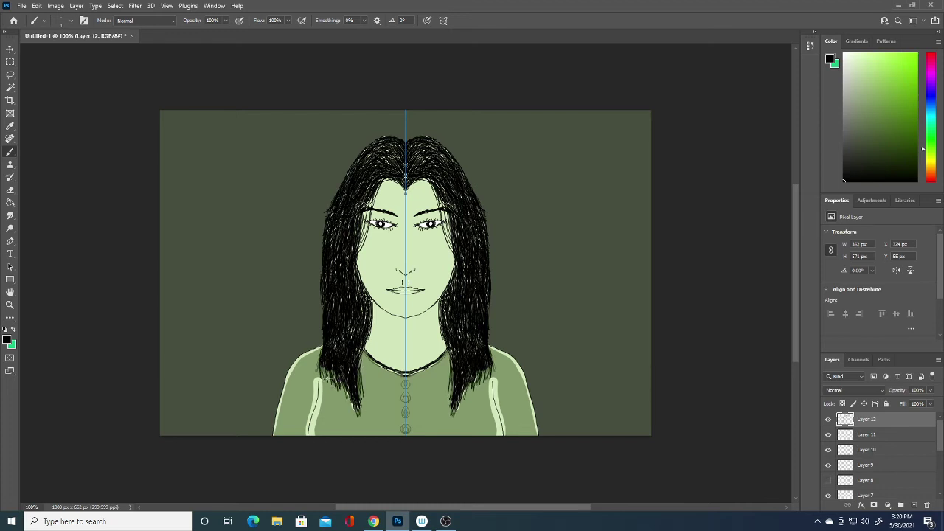
mouse_move(327, 359)
left_mouse_down()
mouse_move(323, 381)
mouse_move(358, 400)
left_mouse_up()
mouse_move(363, 346)
left_mouse_down()
mouse_move(360, 386)
mouse_move(336, 394)
mouse_move(361, 420)
mouse_move(357, 428)
left_mouse_up()
left_click_drag(356, 386, 354, 422)
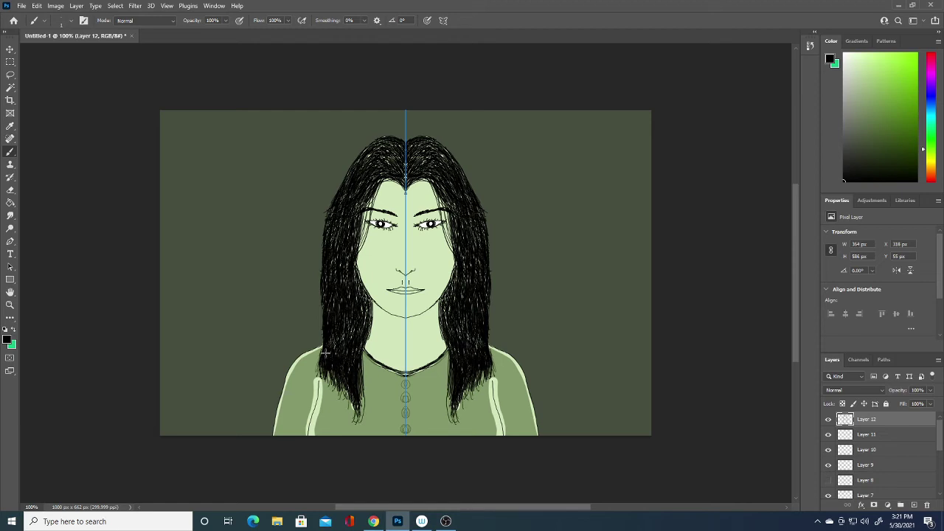
left_click_drag(327, 349, 316, 373)
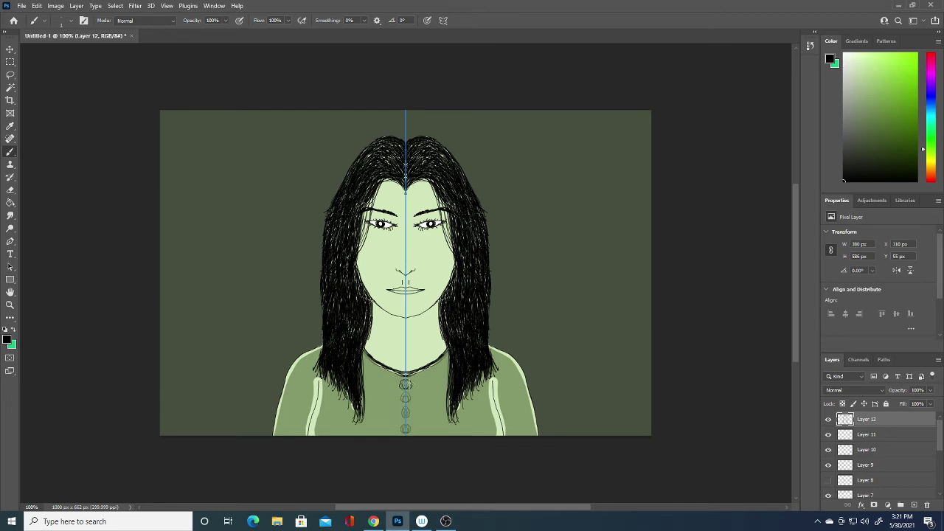
left_click_drag(406, 384, 405, 435)
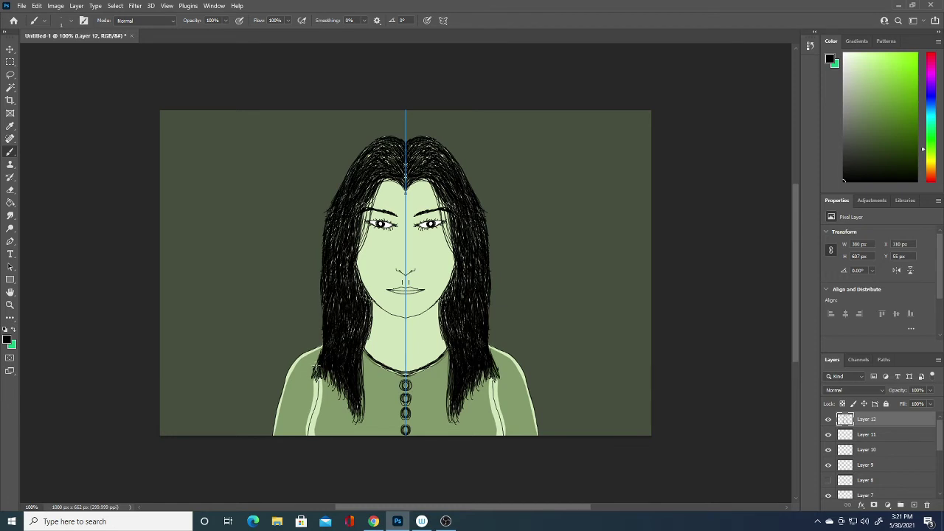
- Spread short hair strands out over the shoulders
left_click_drag(316, 367, 314, 372)
left_click_drag(329, 341, 326, 382)
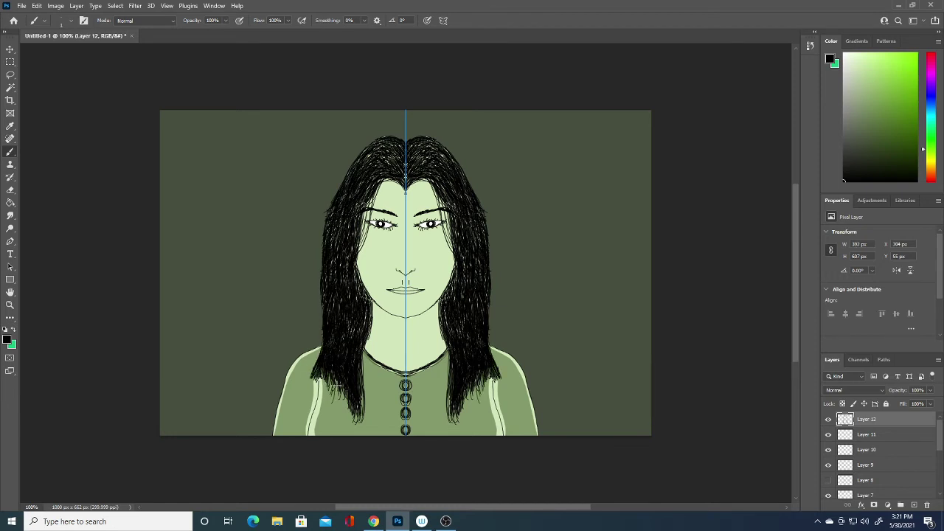
left_click_drag(321, 365, 308, 381)
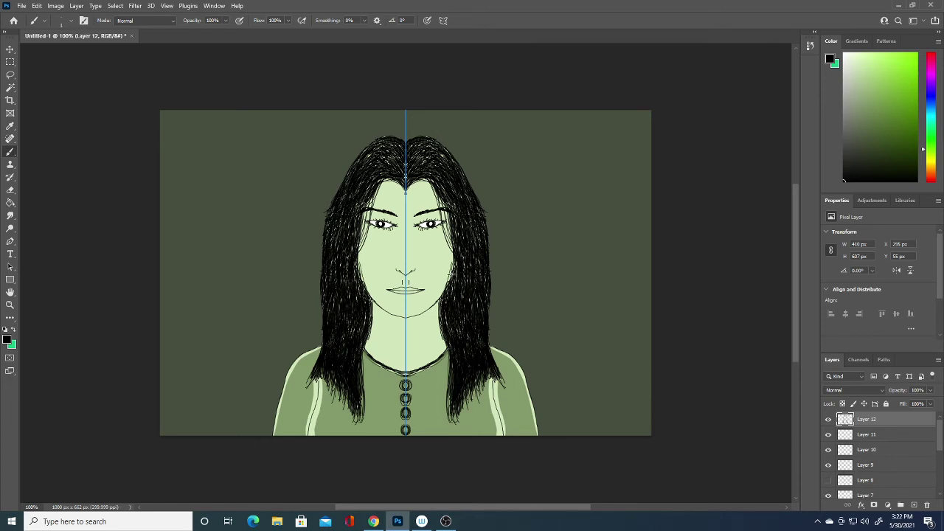
- Darken the face outline and thicken the neckline into a dark collar
left_click_drag(455, 254, 445, 287)
mouse_move(365, 348)
left_mouse_down()
mouse_move(403, 373)
mouse_move(366, 349)
left_mouse_up()
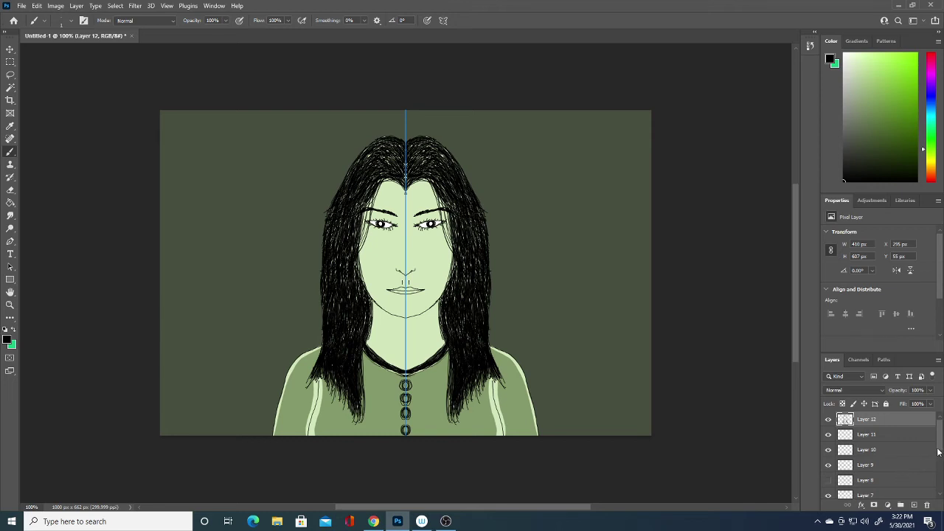
left_click_drag(939, 451, 940, 498)
- Toggle the green background layer's visibility to compare, then add a new Layer 13 above it
left_click(892, 476)
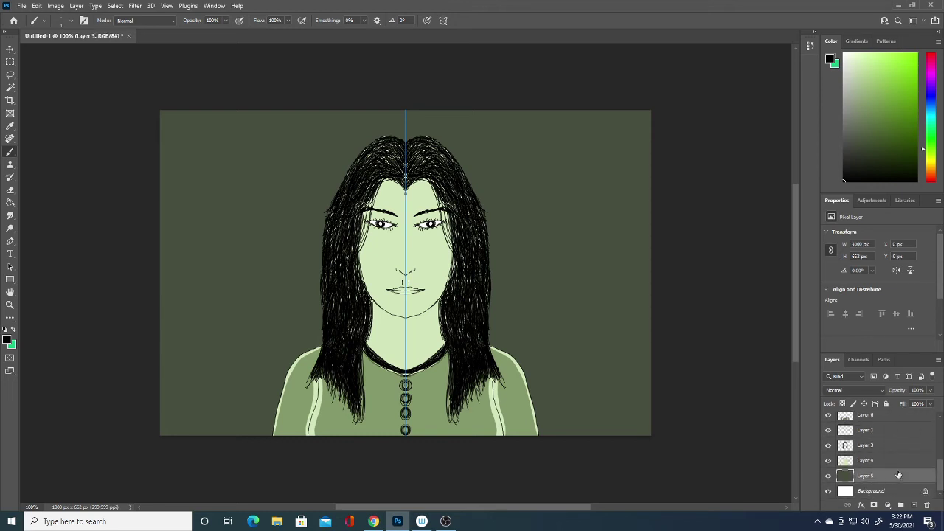
left_click(829, 476)
left_click(828, 476)
left_click(828, 477)
left_click(914, 506)
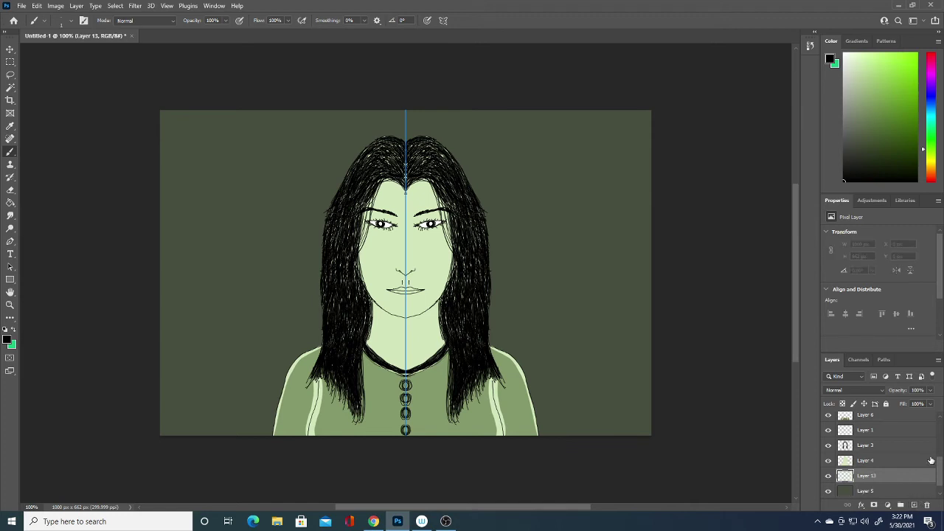
- Set the foreground colour to a deep blue
left_click(7, 339)
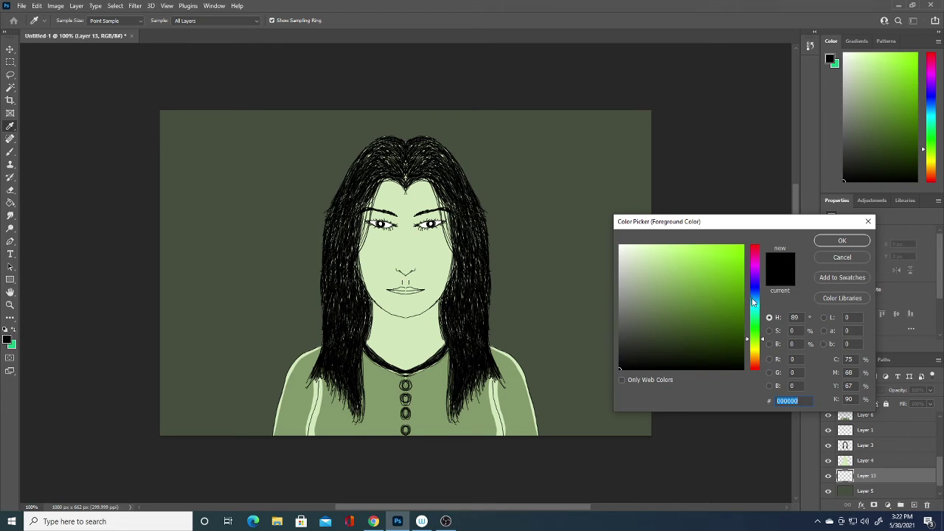
left_click(754, 299)
left_click(736, 285)
left_click(826, 241)
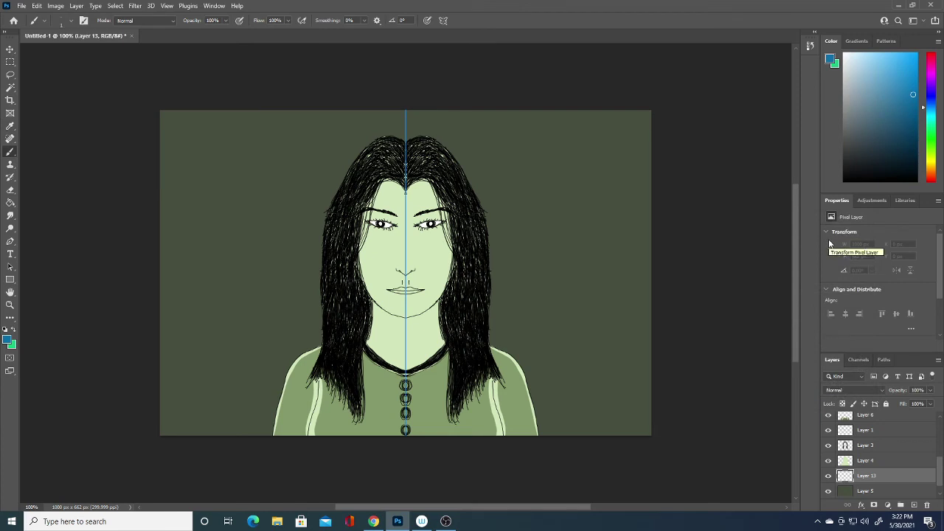
- Load the Kyle's Real Oils - 01 brush preset and dismiss the symmetry warning
left_click(45, 22)
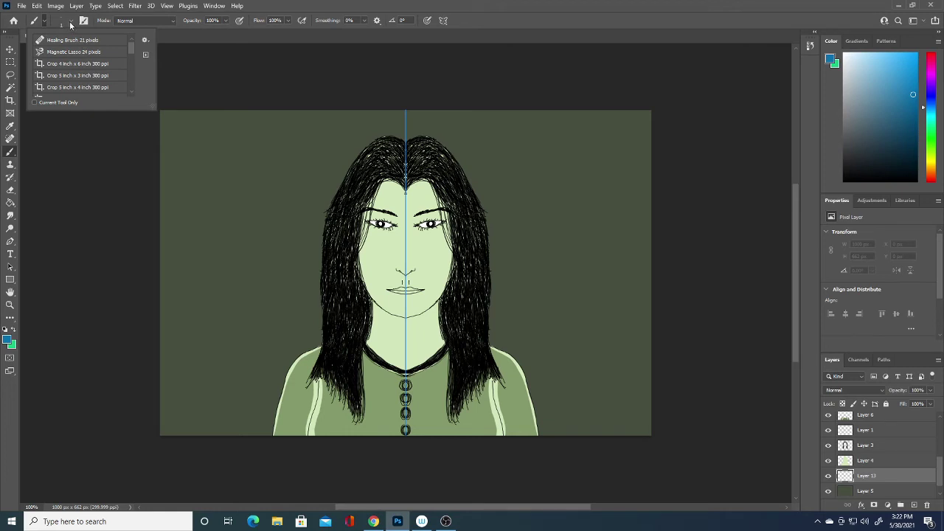
left_click(70, 25)
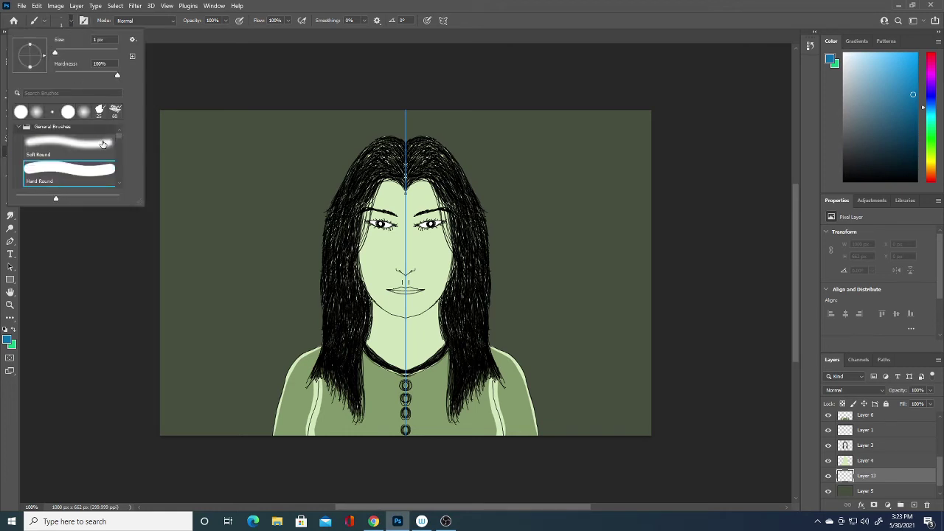
scroll(118, 163, "down", 2)
scroll(119, 161, "down", 3)
scroll(121, 159, "down", 3)
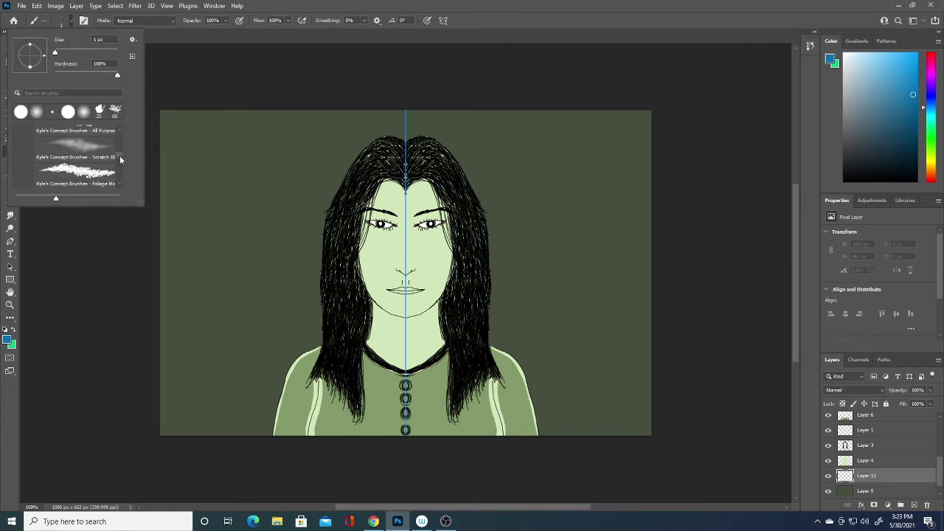
scroll(121, 160, "down", 2)
scroll(121, 159, "up", 2)
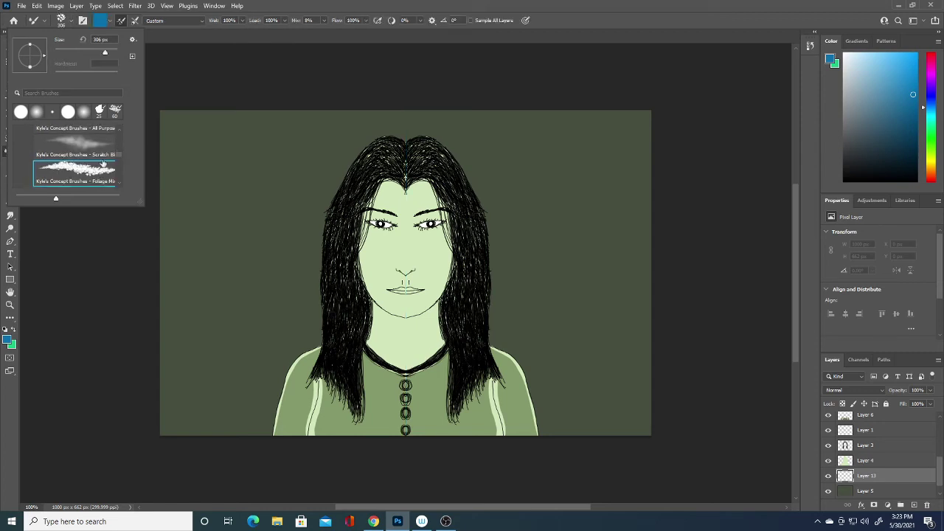
left_click(115, 155)
scroll(118, 159, "down", 2)
scroll(118, 163, "down", 1)
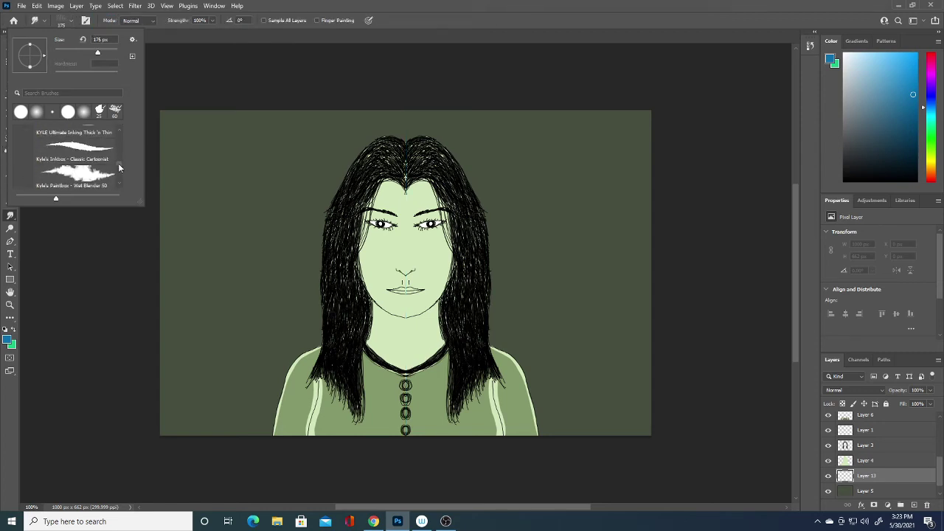
scroll(118, 163, "down", 1)
scroll(118, 165, "down", 1)
left_click(98, 171)
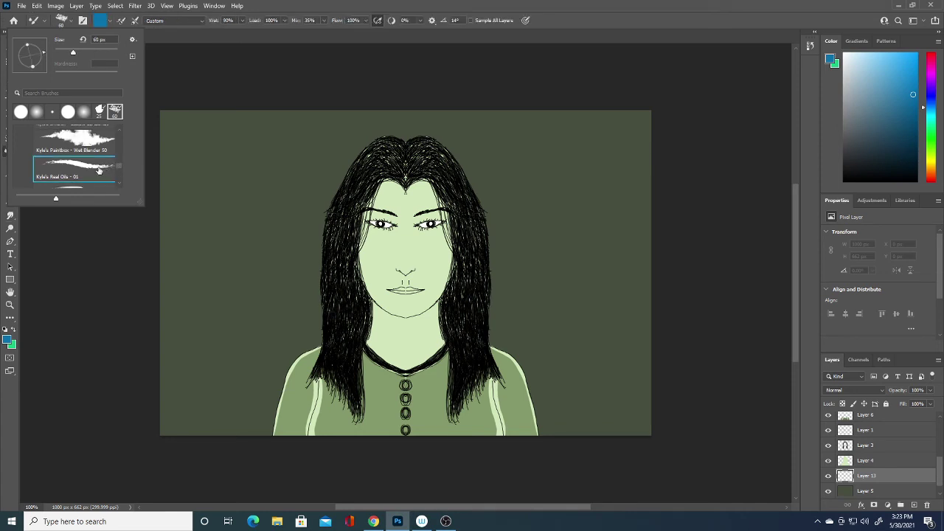
left_click(93, 262)
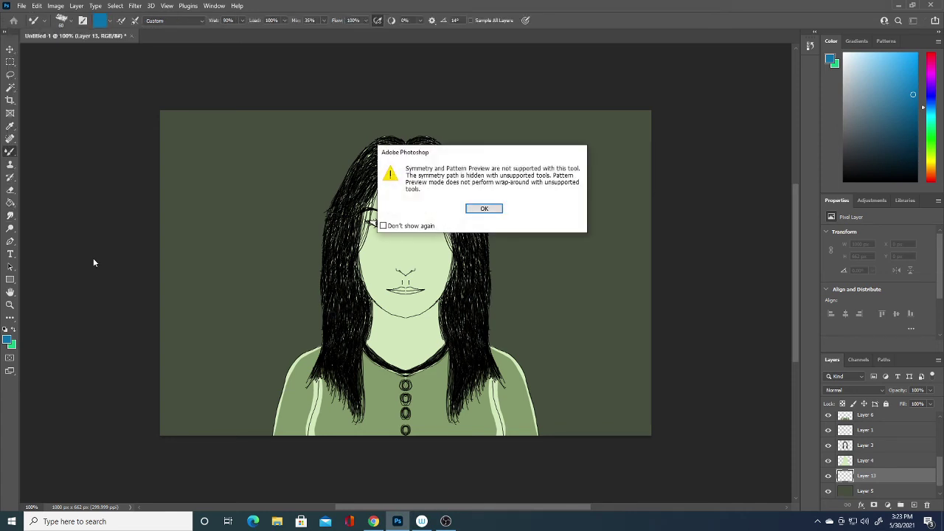
key("Return")
- Paint two blue strokes left of the hair, curling the second into a swirl
left_click_drag(221, 329, 256, 280)
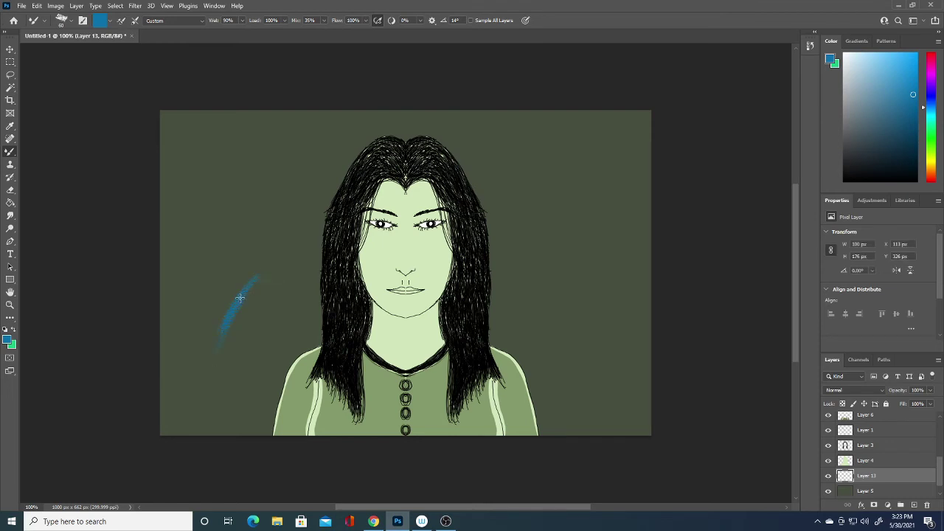
left_click_drag(255, 279, 190, 409)
left_click_drag(262, 298, 248, 362)
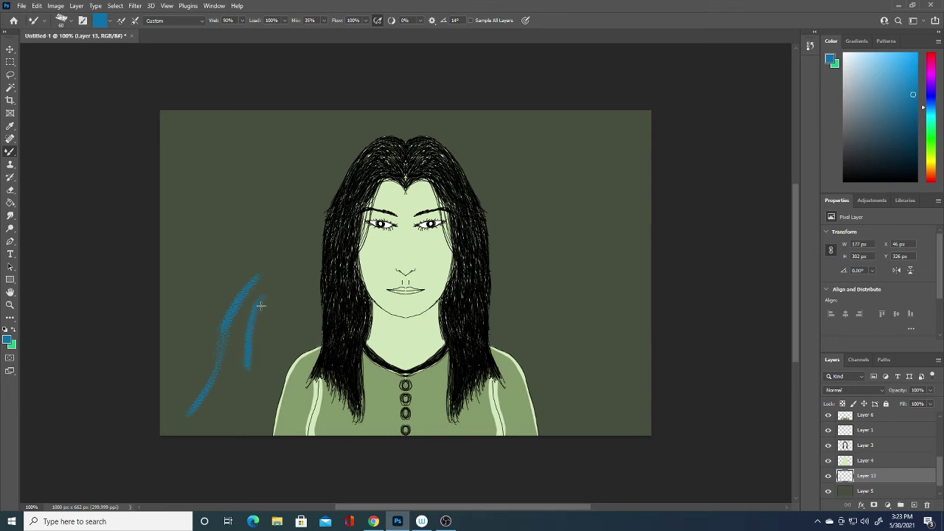
mouse_move(250, 338)
left_mouse_down()
mouse_move(269, 378)
mouse_move(272, 311)
mouse_move(303, 325)
mouse_move(282, 337)
mouse_move(282, 323)
left_mouse_up()
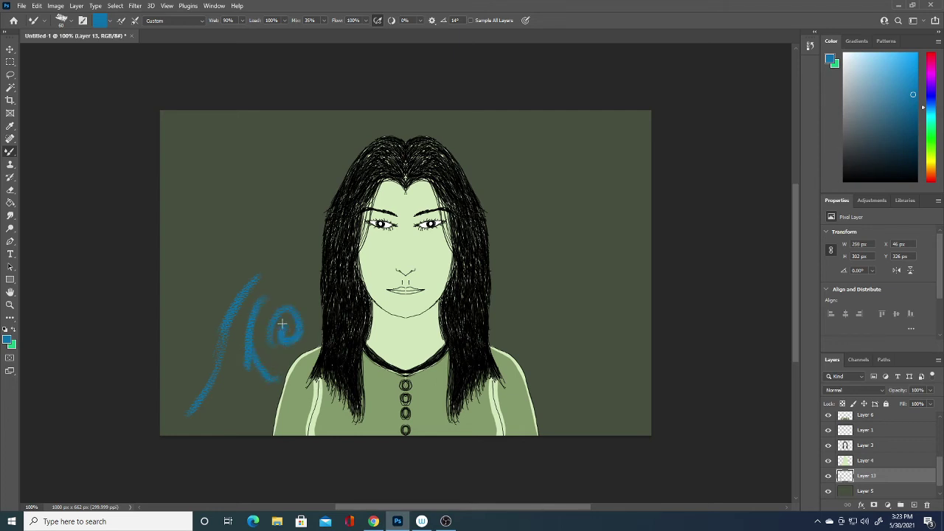
- Switch to a greyish blue and add strokes across the swirl and at the left edge
left_click(7, 340)
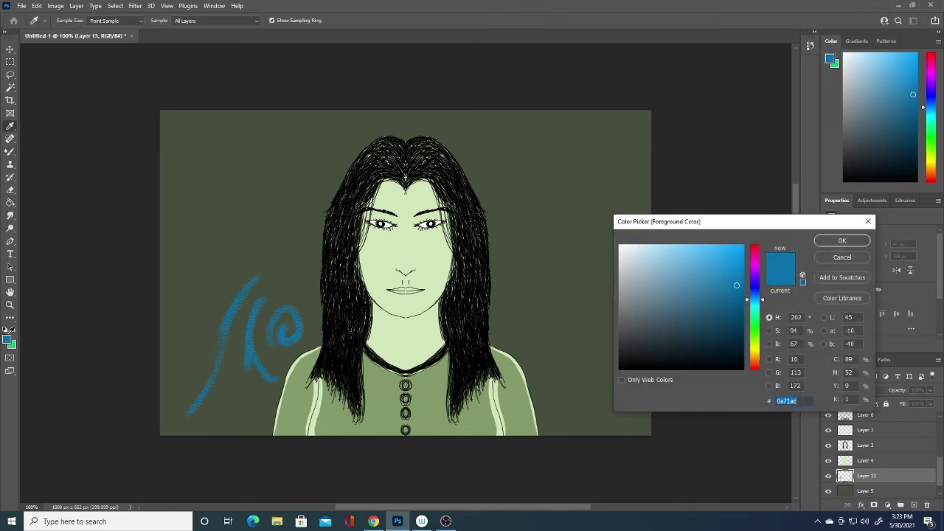
left_click(666, 318)
left_click(842, 242)
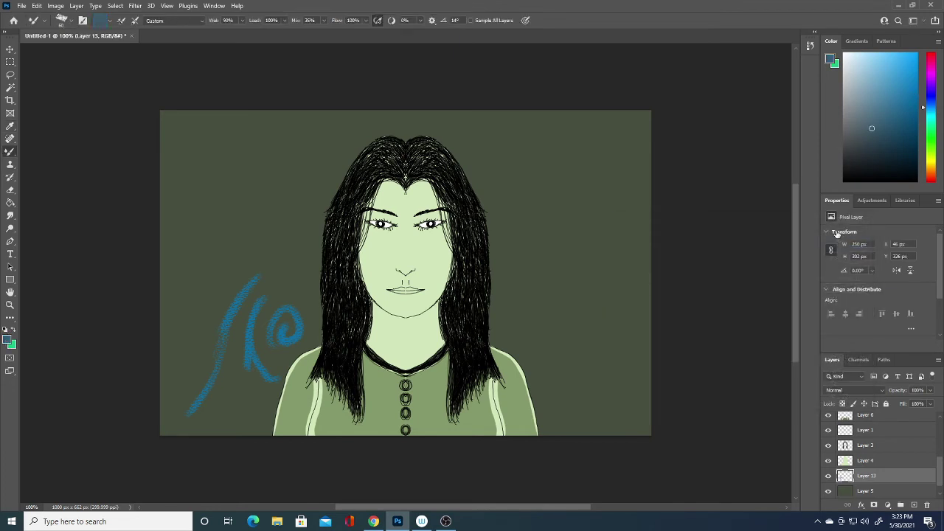
left_click_drag(233, 286, 273, 247)
mouse_move(162, 375)
left_mouse_down()
mouse_move(190, 332)
mouse_move(151, 350)
left_mouse_up()
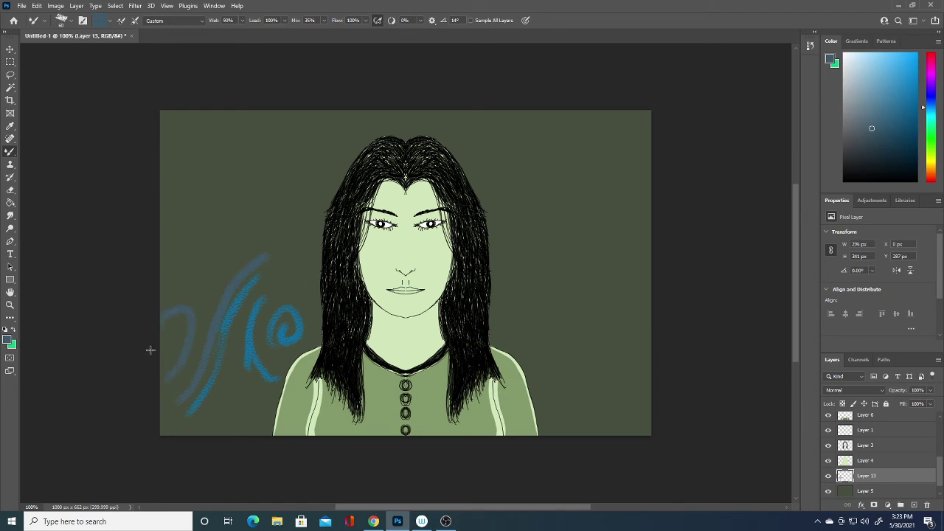
- In a darker blue, paint an arch at bottom left and a parallel stroke above
left_click(9, 340)
left_click(703, 324)
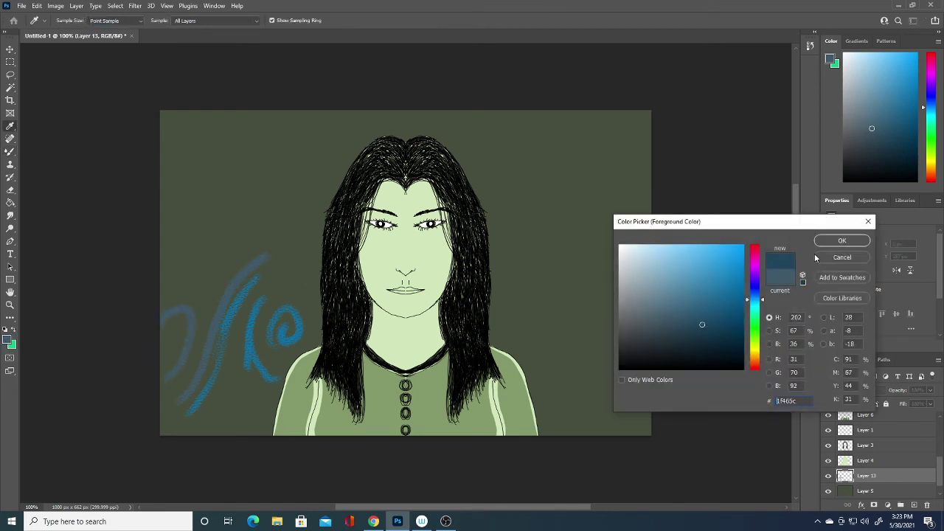
left_click(832, 237)
mouse_move(197, 435)
left_mouse_down()
mouse_move(231, 361)
mouse_move(261, 408)
left_mouse_up()
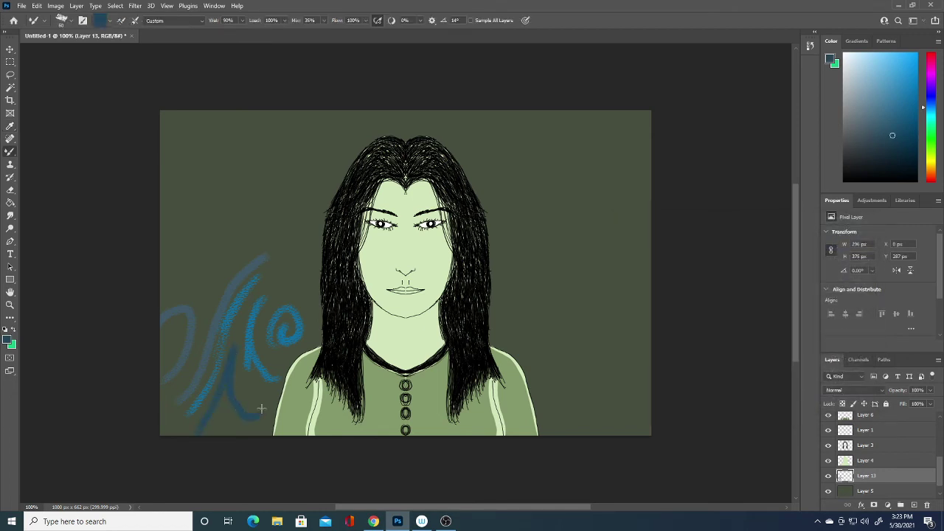
mouse_move(200, 318)
left_mouse_down()
mouse_move(238, 256)
mouse_move(264, 234)
left_mouse_up()
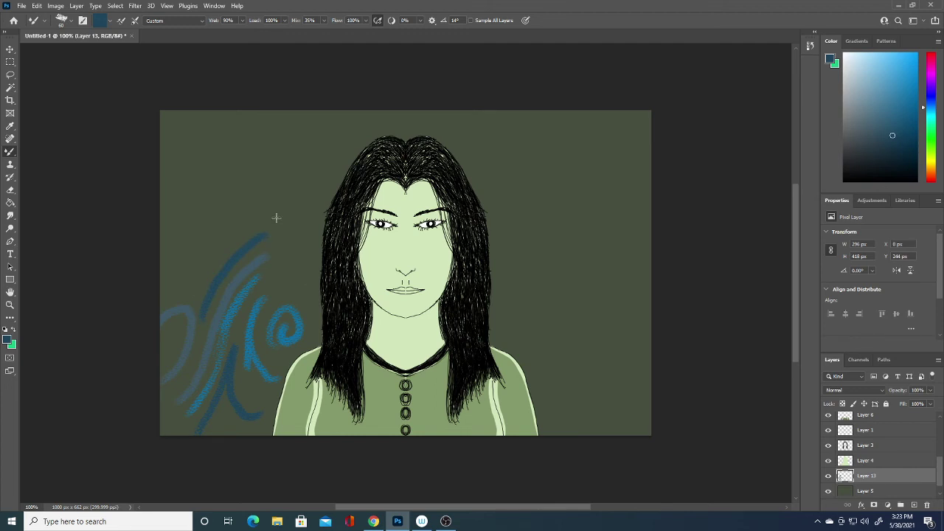
- Pick a medium blue and paint an arc over the swirls
key("i")
left_click(8, 340)
left_click(719, 314)
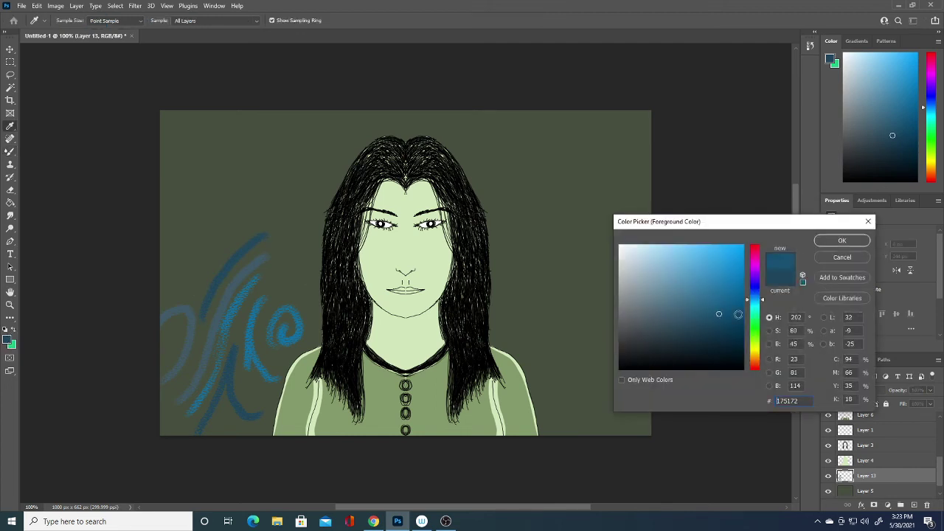
left_click(838, 241)
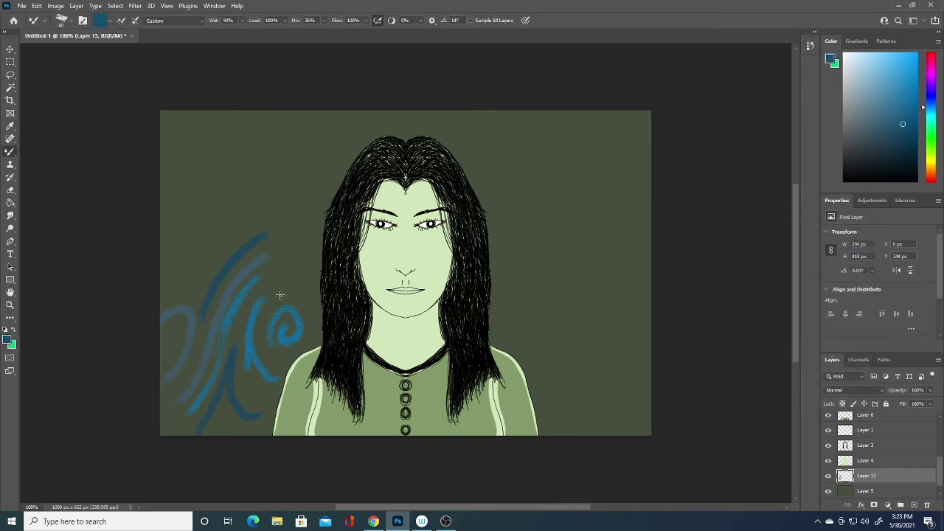
mouse_move(297, 255)
left_mouse_down()
mouse_move(231, 217)
mouse_move(195, 269)
mouse_move(301, 202)
left_mouse_up()
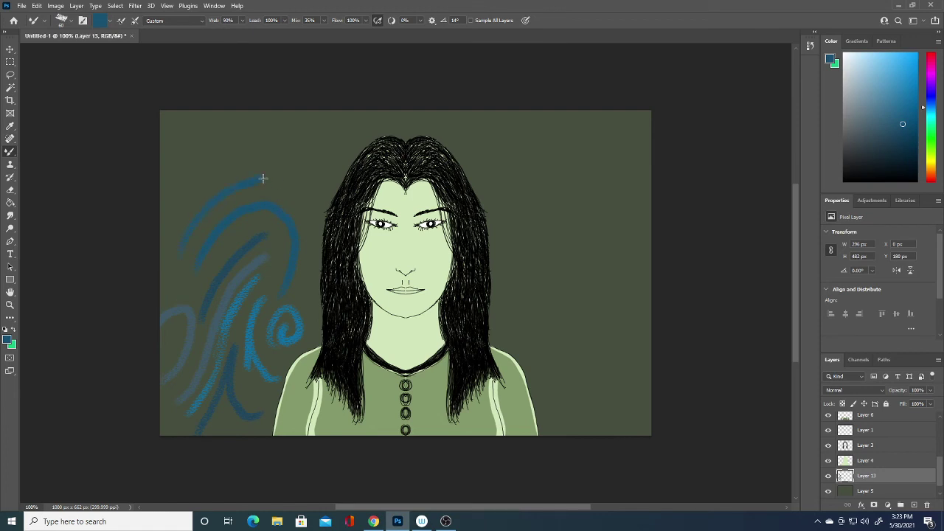
- In navy blue, sweep arcs across the upper left, near the top, and along the hair's edge
left_click(9, 340)
left_click(719, 336)
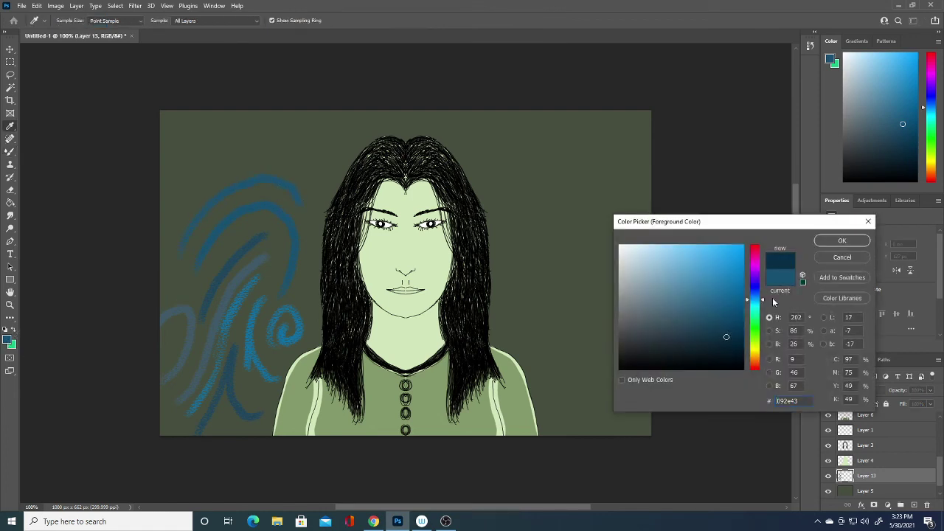
left_click(841, 240)
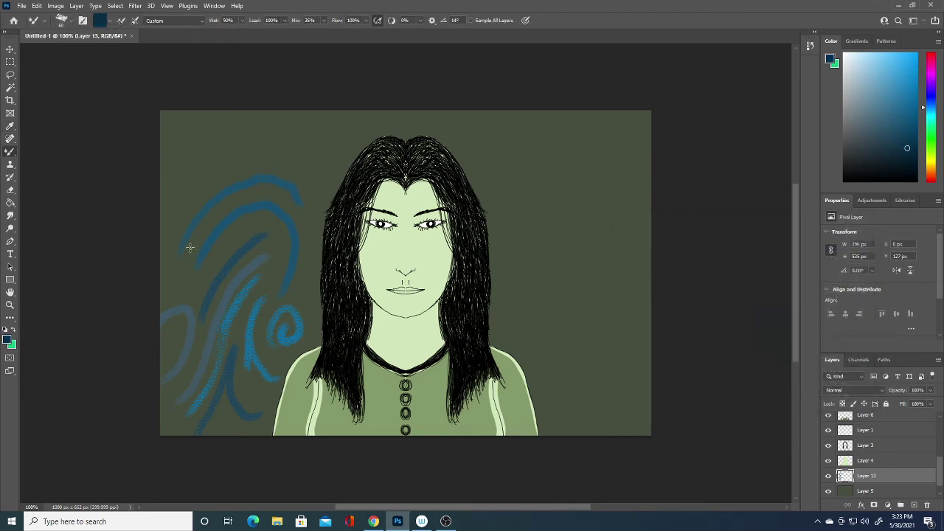
mouse_move(163, 243)
left_mouse_down()
mouse_move(207, 185)
mouse_move(287, 151)
left_mouse_up()
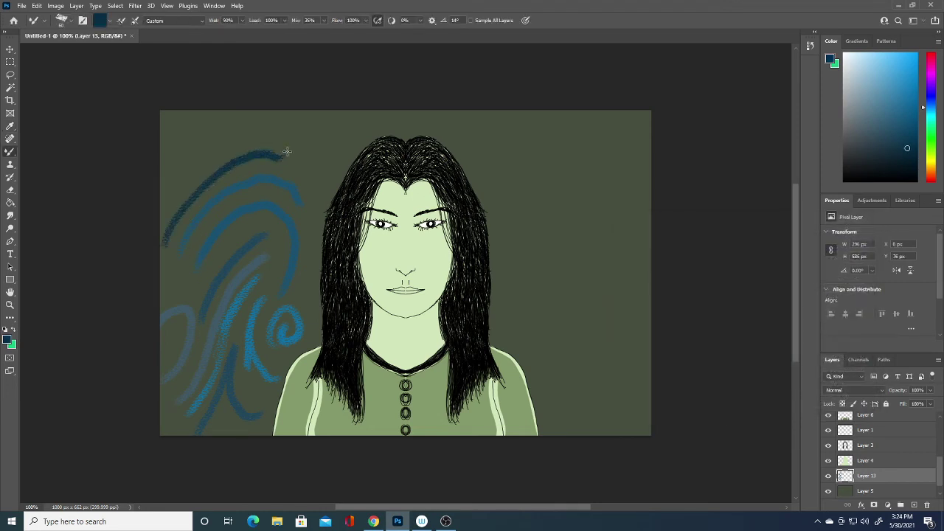
mouse_move(309, 256)
left_mouse_down()
mouse_move(339, 159)
mouse_move(380, 116)
left_mouse_up()
mouse_move(273, 127)
left_mouse_down()
mouse_move(299, 174)
mouse_move(351, 116)
left_mouse_up()
left_click_drag(302, 274, 304, 339)
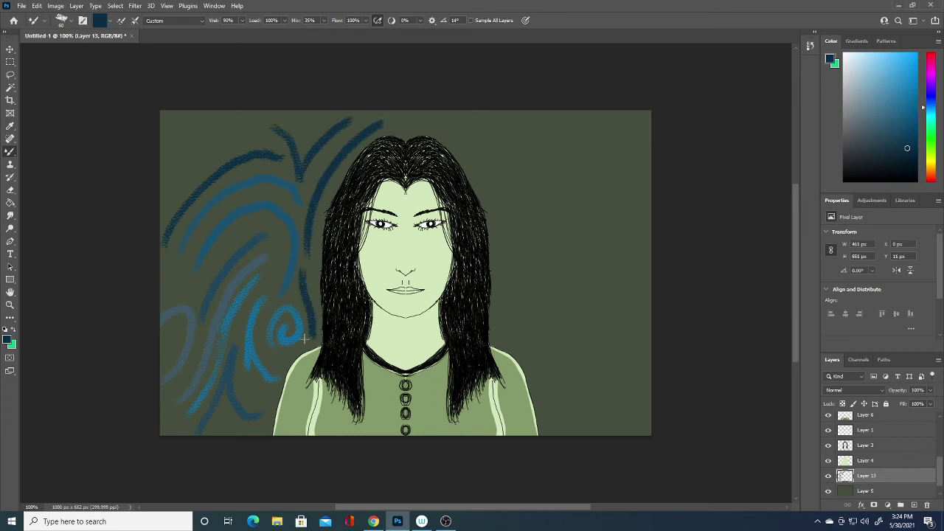
- Add light-blue curves in the upper left and near the top edge
left_click(8, 340)
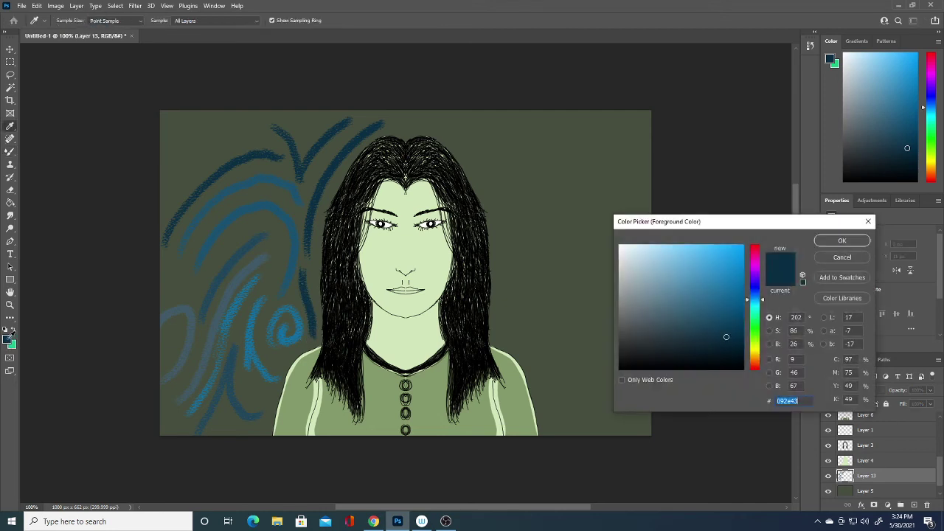
left_click(705, 306)
left_click(841, 241)
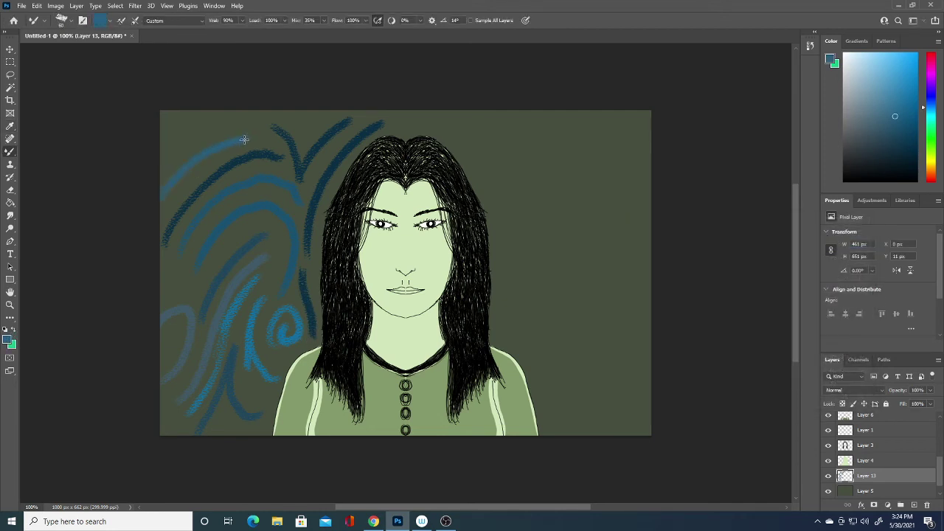
left_click_drag(245, 137, 163, 157)
mouse_move(290, 113)
left_mouse_down()
mouse_move(311, 123)
mouse_move(324, 113)
left_mouse_up()
left_click(12, 280)
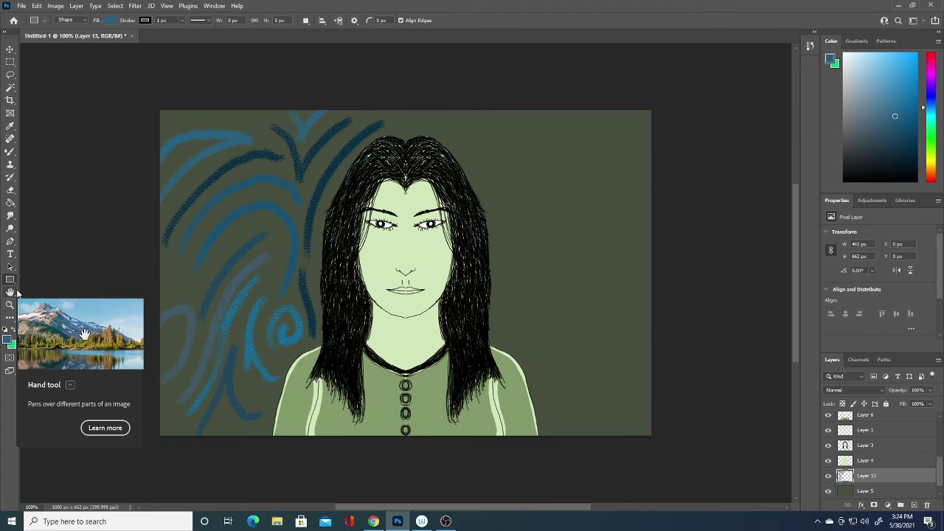
left_click_drag(883, 128, 900, 148)
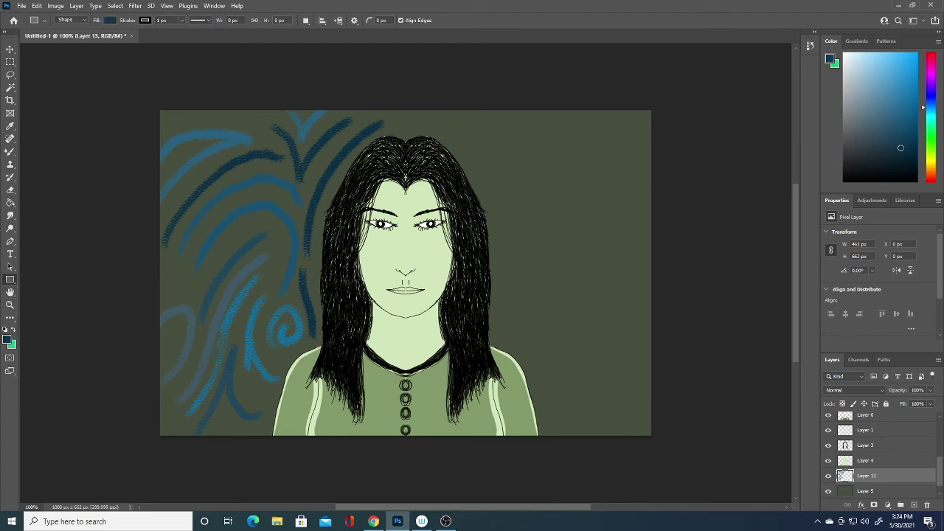
left_click_drag(156, 280, 185, 292)
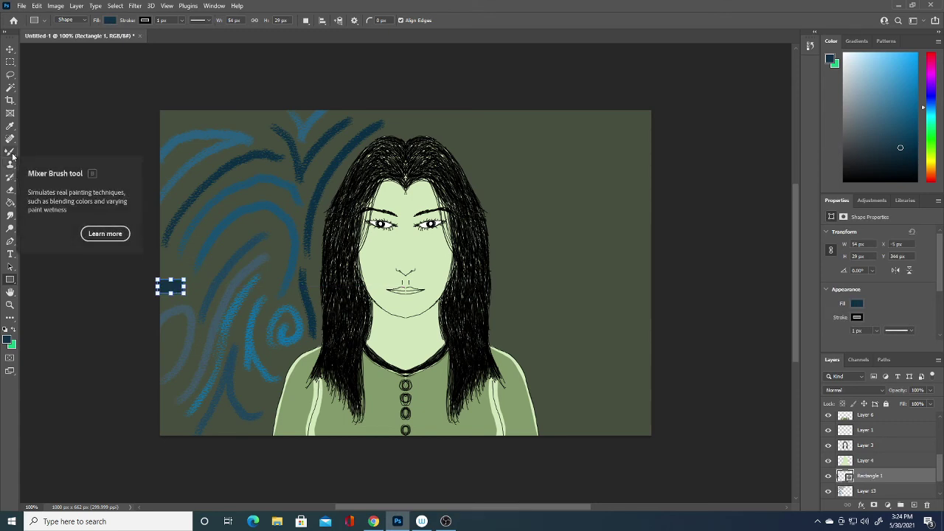
key("ctrl+z")
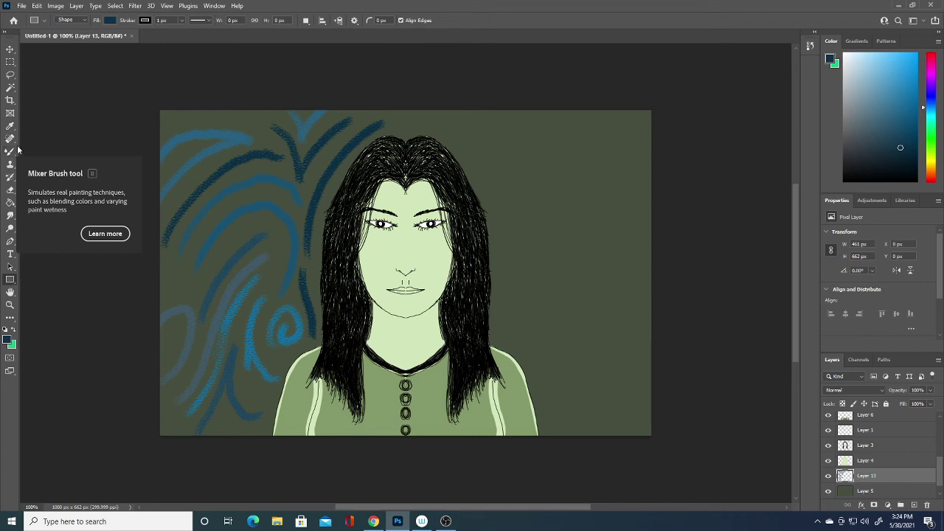
left_click(10, 152)
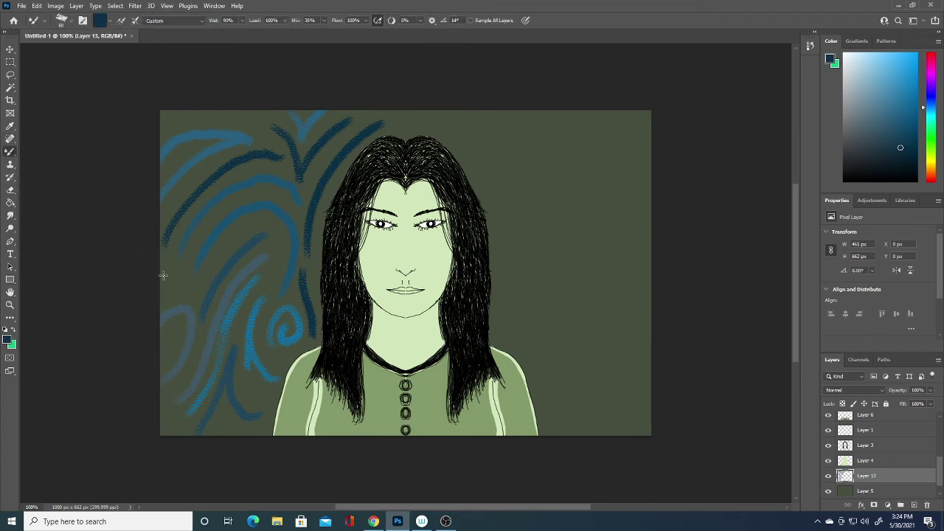
- Darken the left-edge swirls and paint a dark-blue curve right of the hair
mouse_move(163, 275)
left_mouse_down()
mouse_move(177, 276)
mouse_move(151, 308)
left_mouse_up()
mouse_move(245, 387)
left_mouse_down()
mouse_move(273, 397)
mouse_move(219, 436)
mouse_move(182, 398)
left_mouse_up()
left_click_drag(162, 355, 149, 348)
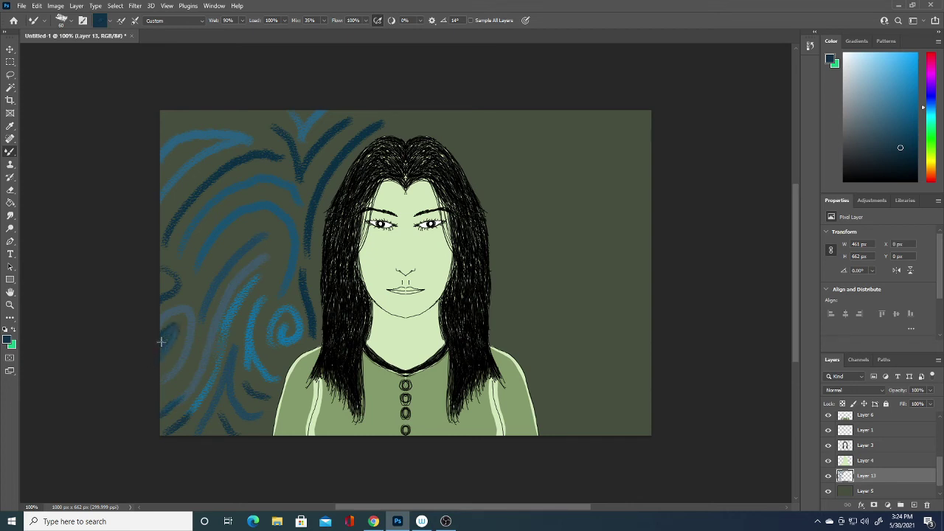
mouse_move(504, 277)
left_mouse_down()
mouse_move(521, 342)
mouse_move(555, 350)
left_mouse_up()
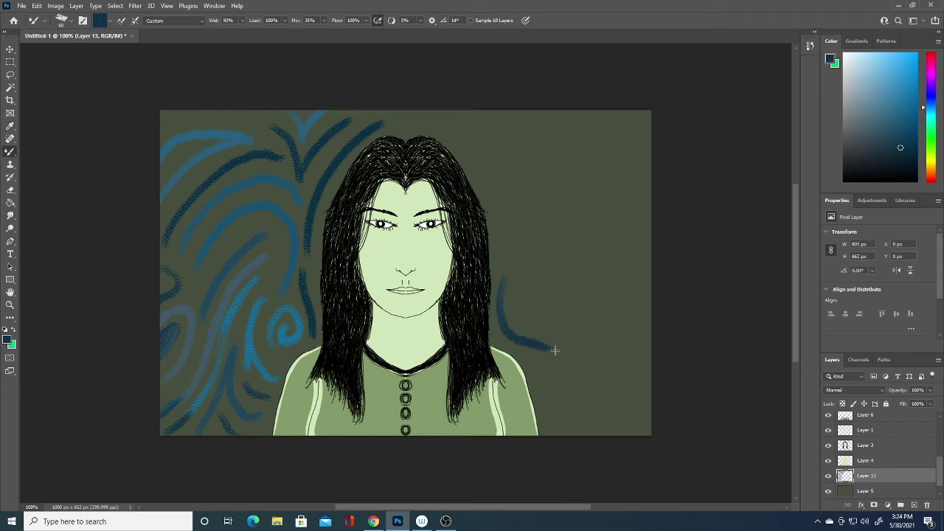
- Pick a new blue and paint a circular swirl right of the hair
left_click(9, 340)
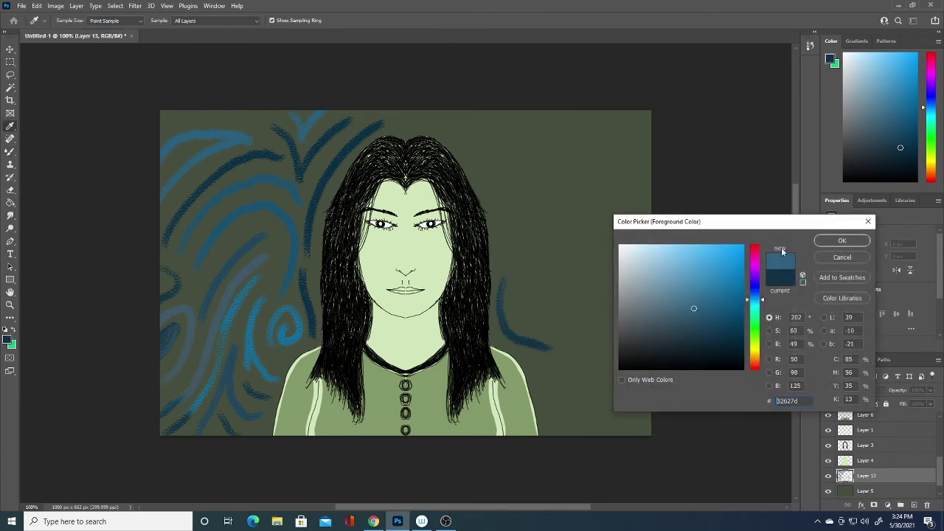
left_click(845, 237)
mouse_move(517, 294)
left_mouse_down()
mouse_move(536, 288)
mouse_move(519, 290)
left_mouse_up()
- In a darker blue, paint two curves right of the shoulder down to the canvas bottom
left_click(9, 340)
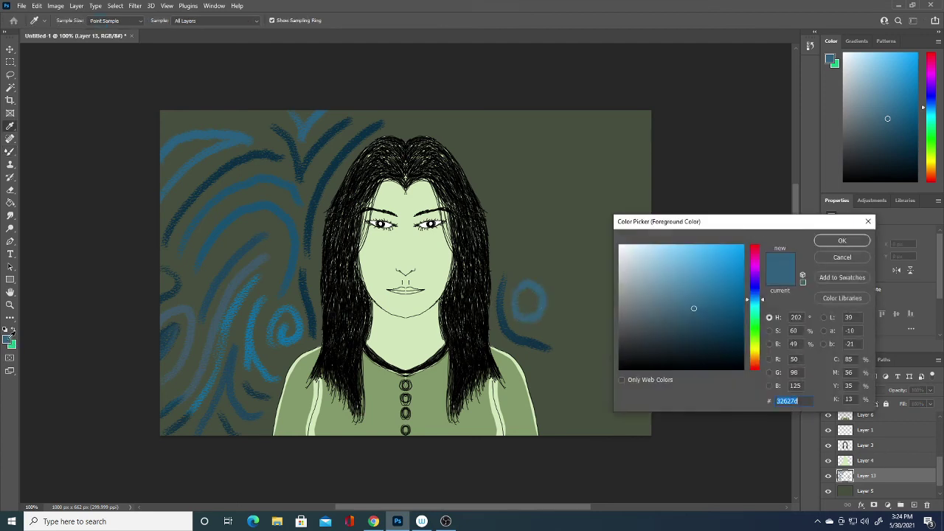
left_click(700, 344)
left_click(837, 240)
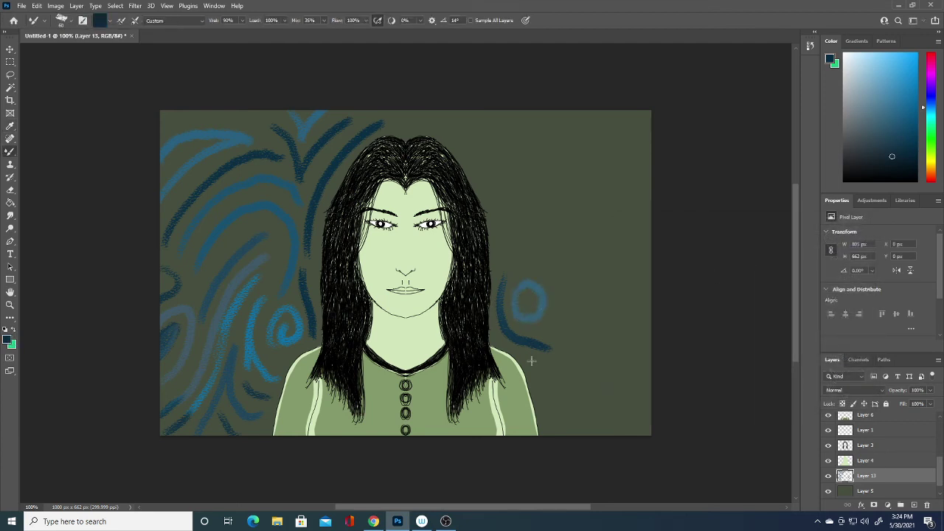
left_click_drag(529, 358, 560, 435)
left_click_drag(561, 365, 580, 436)
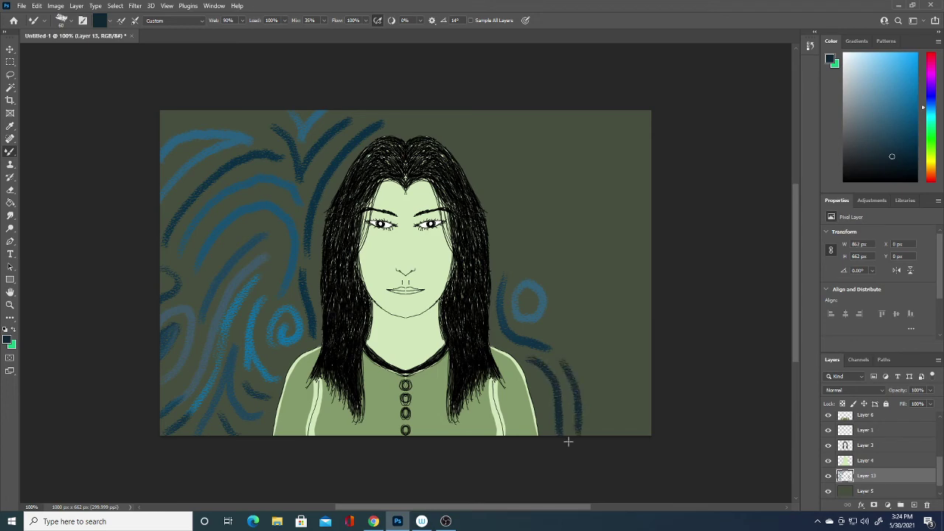
- Add a lighter-blue stroke down to the bottom right
left_click(8, 340)
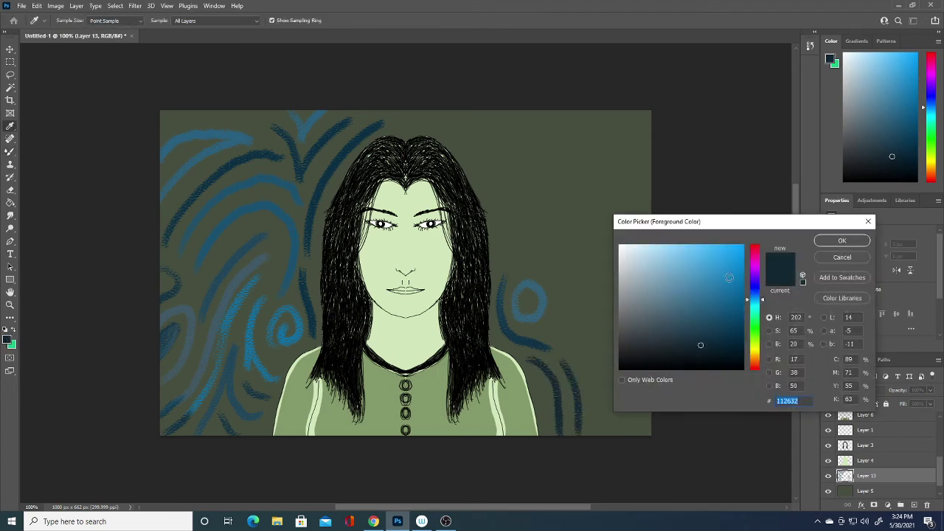
left_click(703, 270)
left_click(827, 242)
left_click_drag(558, 321, 606, 428)
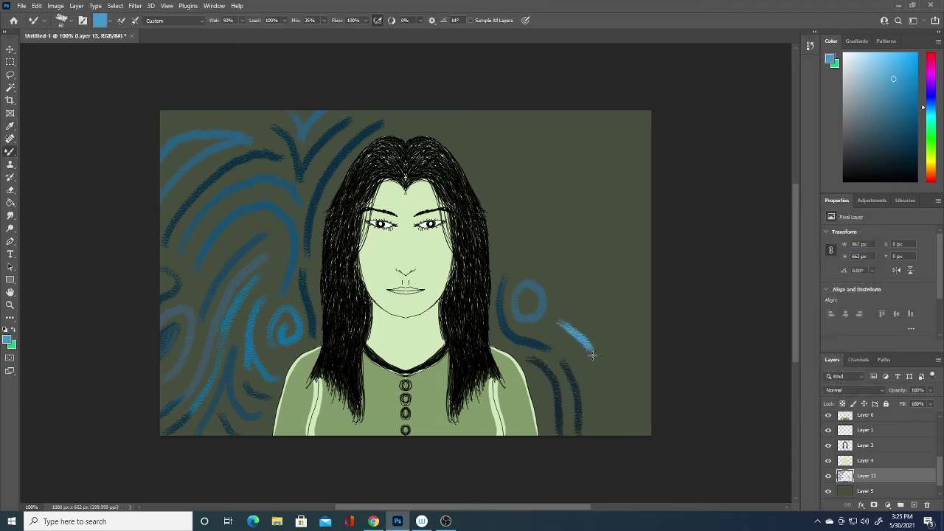
- Alternating dark and light blues in the Color panel, add curly and hooked strokes beside the hair
left_click(881, 128)
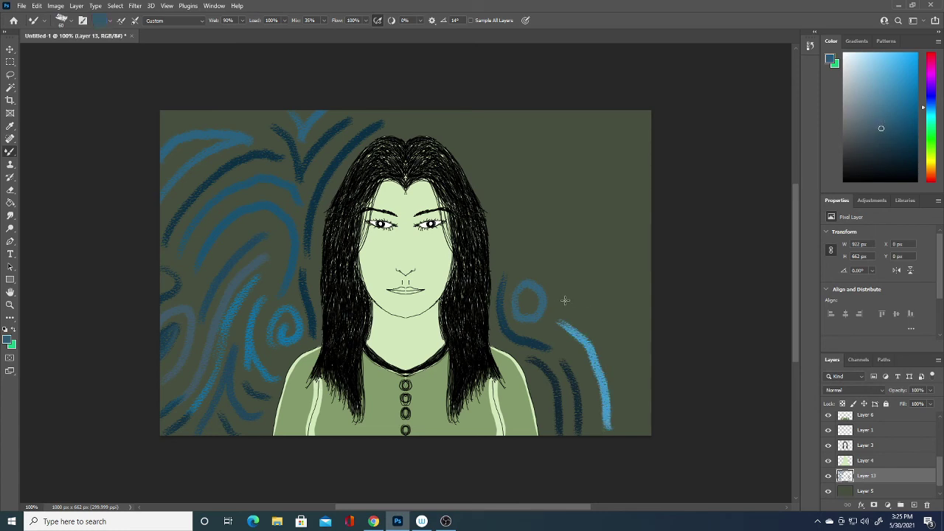
left_click_drag(561, 299, 628, 334)
left_click(878, 93)
left_click_drag(573, 280, 548, 158)
left_click(895, 113)
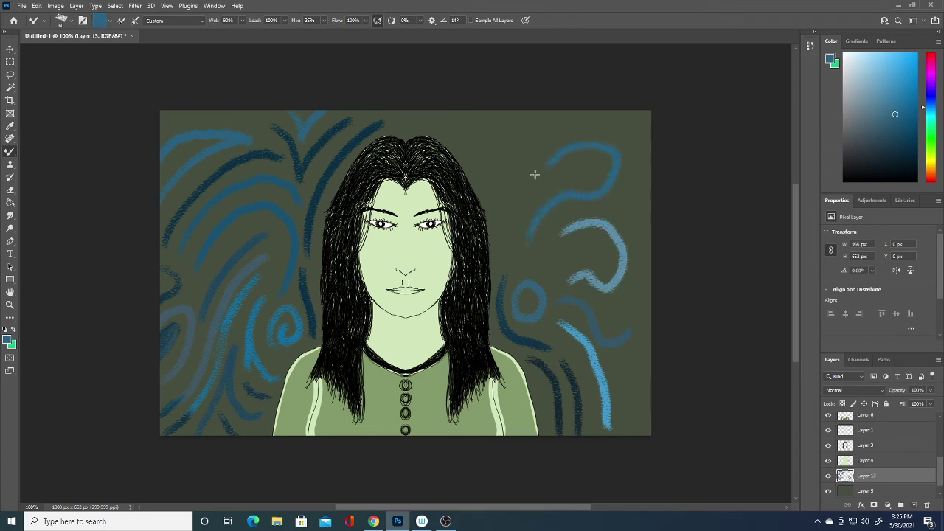
left_click(886, 95)
left_click_drag(504, 207, 571, 258)
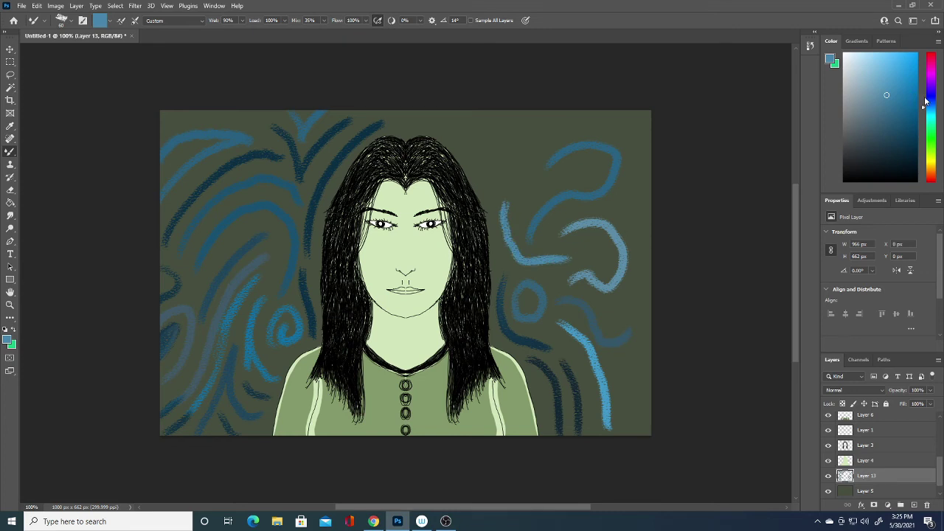
- Paint purple-blue, dark-blue and bright-blue strokes down the right side
left_click(927, 97)
left_click_drag(616, 209, 625, 212)
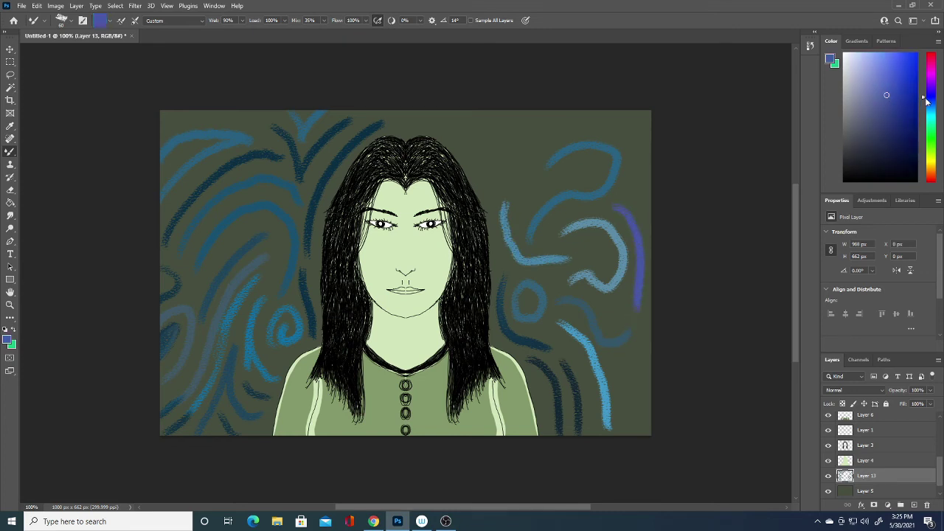
left_click(891, 131)
mouse_move(518, 135)
left_mouse_down()
mouse_move(518, 155)
mouse_move(567, 185)
left_mouse_up()
left_click(905, 73)
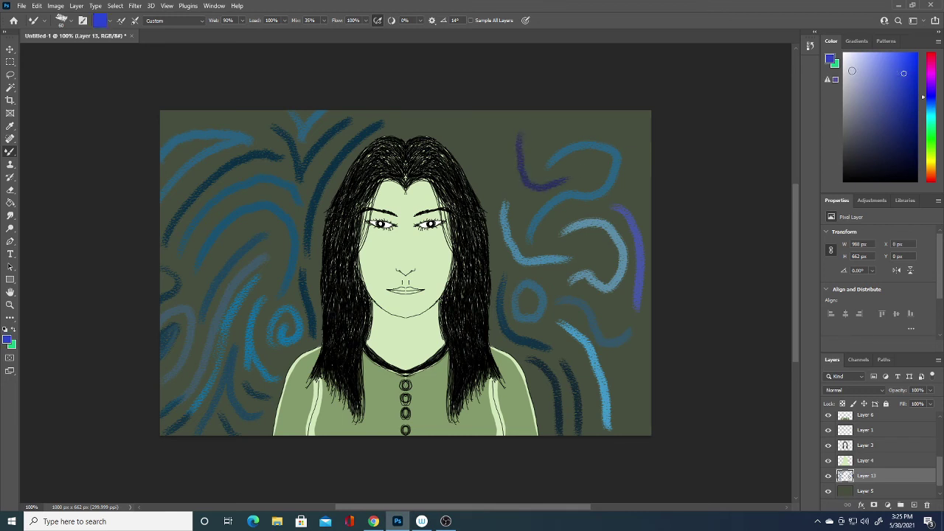
left_click_drag(606, 125, 622, 205)
- Add darker blue strokes near the hair top, the top right, and the bottom-right corner
left_click(903, 99)
left_click_drag(479, 129, 508, 193)
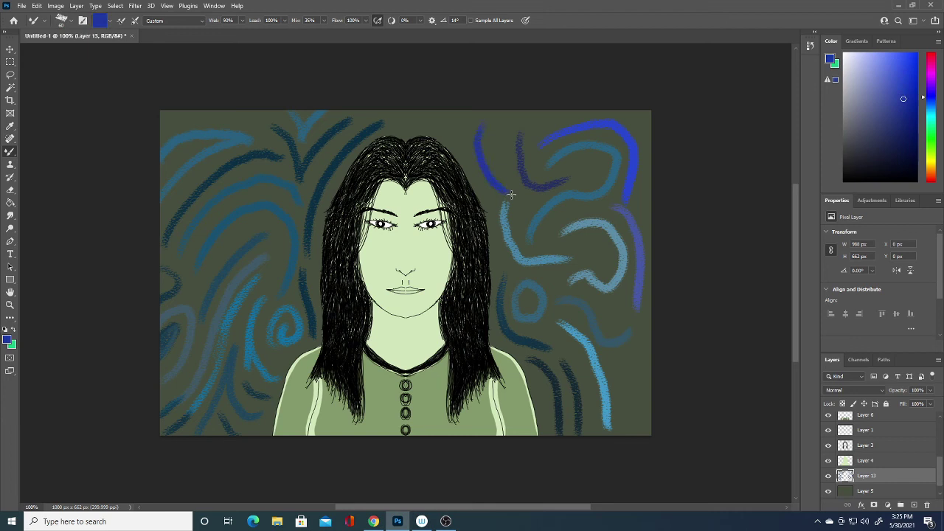
left_click(902, 124)
left_click_drag(499, 112, 506, 167)
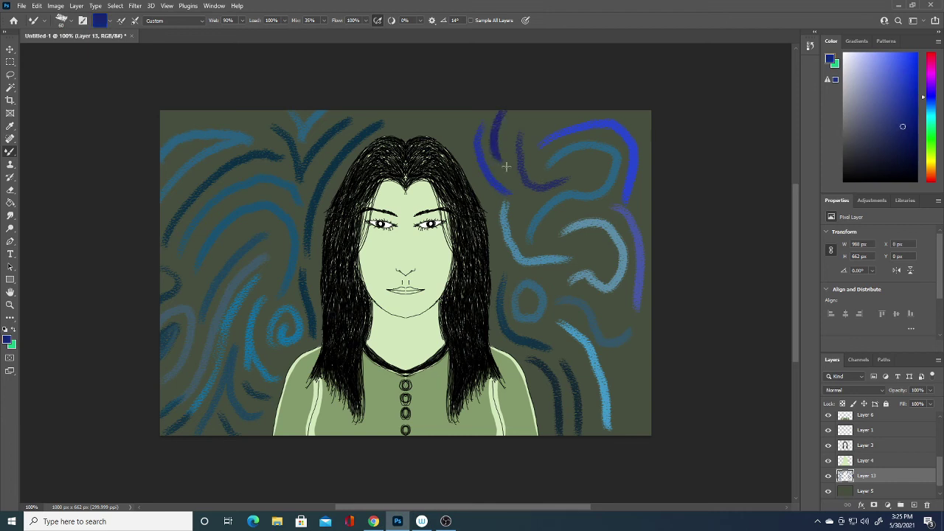
left_click_drag(615, 358, 649, 402)
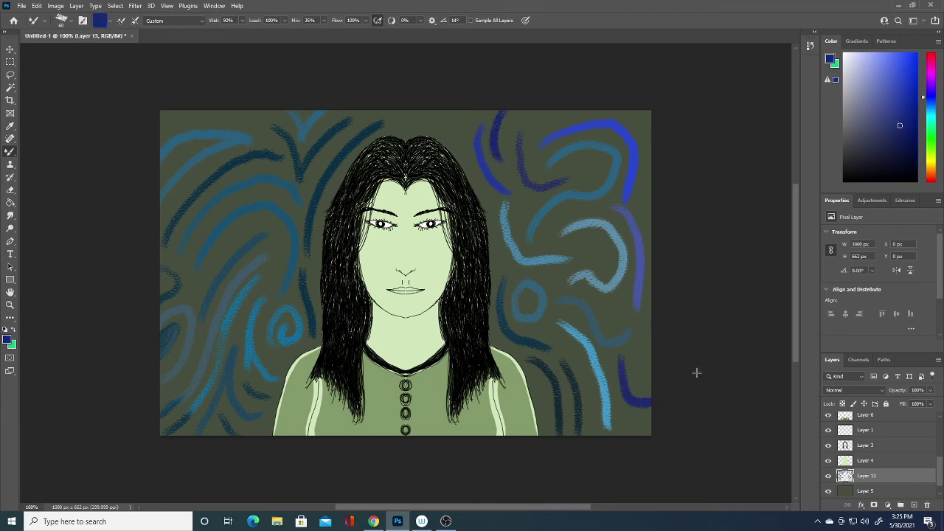
- Paint dark and royal-blue strokes along the top edge
left_click(903, 97)
left_click_drag(419, 114, 478, 118)
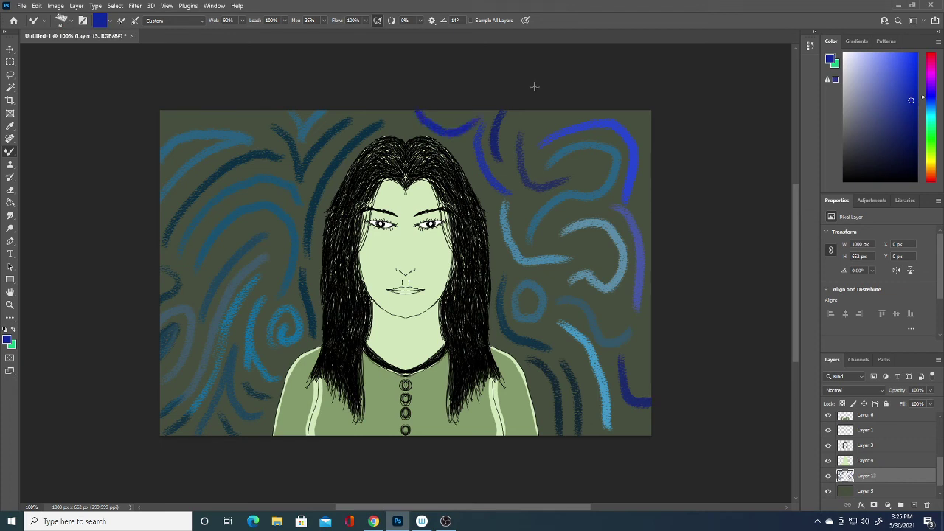
left_click(900, 112)
left_click_drag(586, 116, 546, 117)
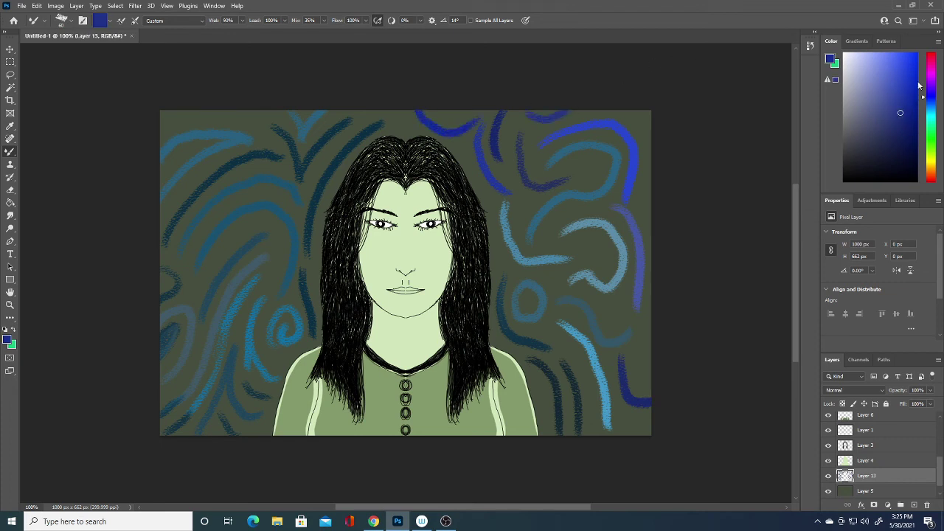
- Add blue strokes at the top centre and top-left edge, then make Layer 5 active
left_click(902, 91)
left_click(900, 74)
left_click_drag(377, 98, 431, 124)
left_click(903, 95)
left_click_drag(178, 117, 247, 113)
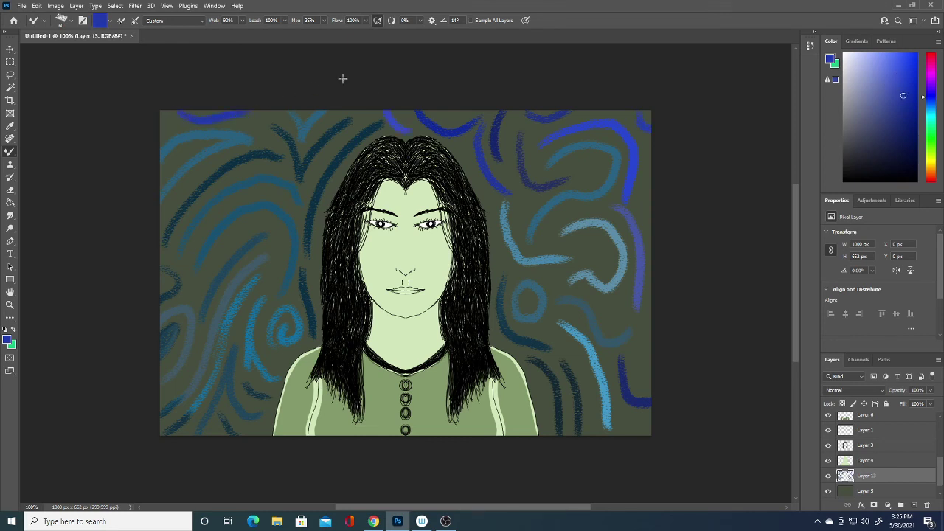
left_click(869, 491)
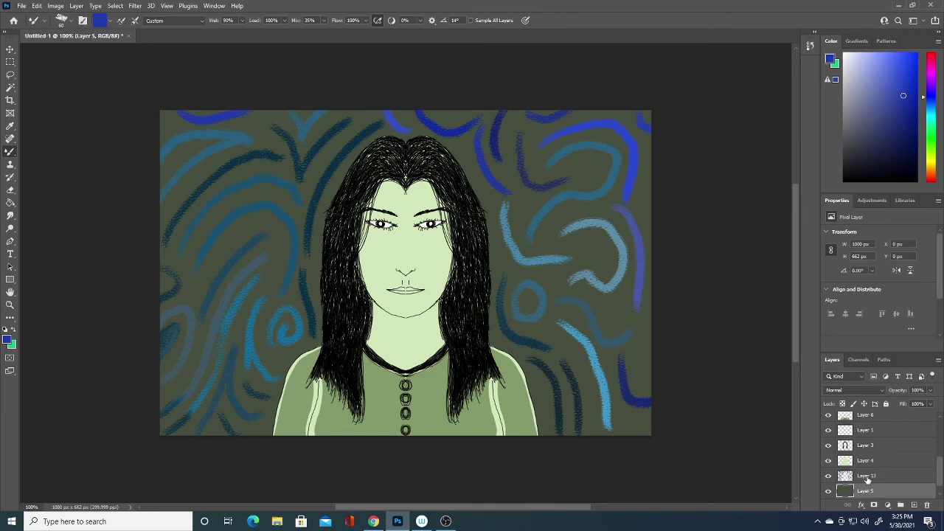
left_click(10, 202)
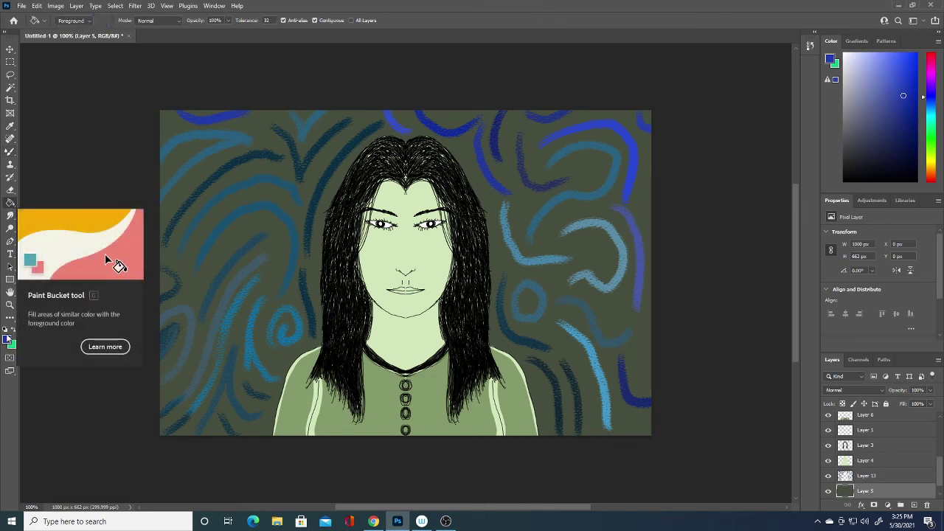
left_click(649, 203)
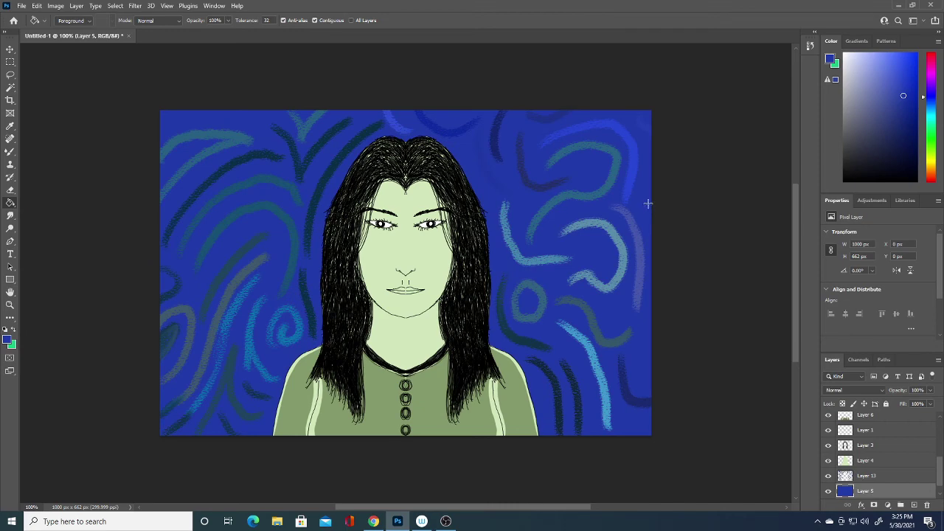
left_click(7, 339)
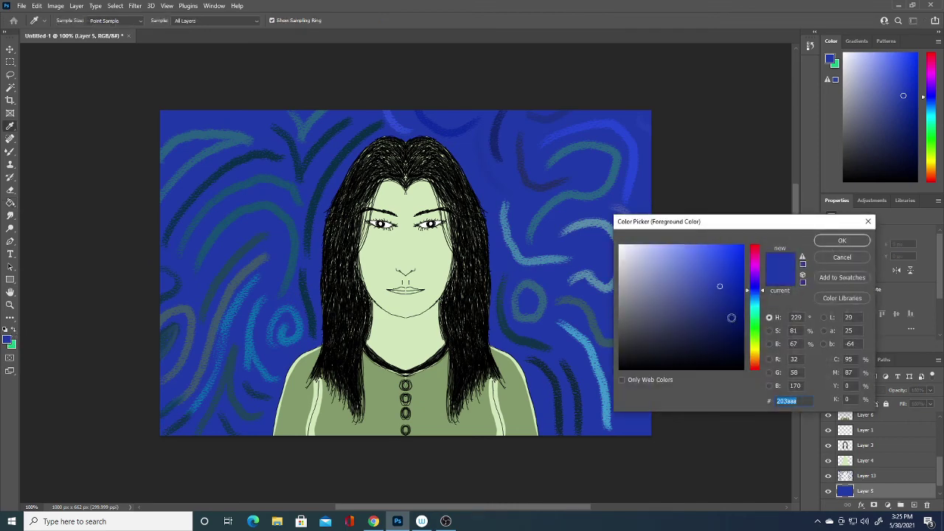
left_click(843, 241)
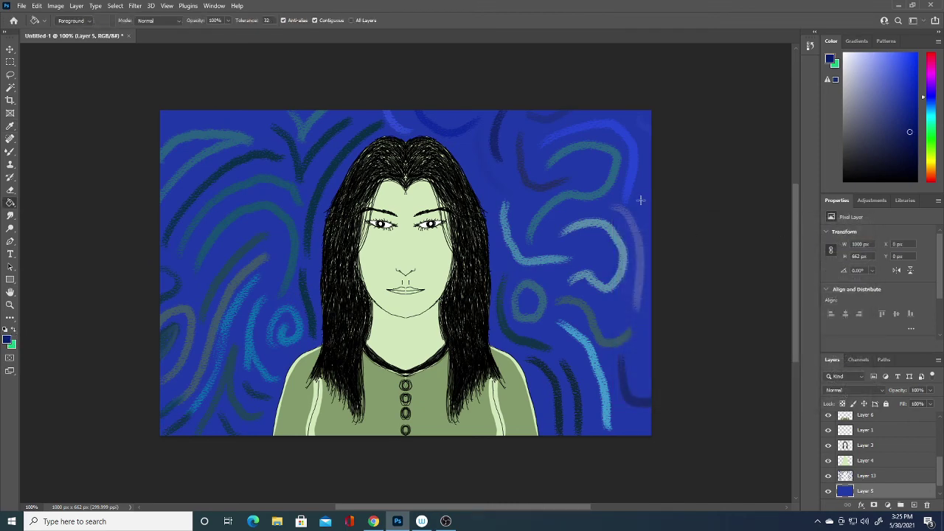
left_click(640, 199)
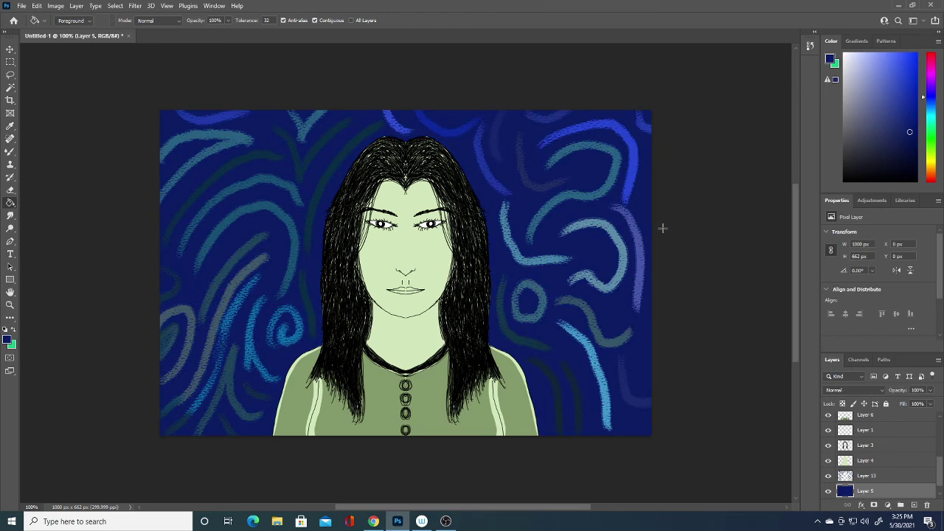
left_click(9, 341)
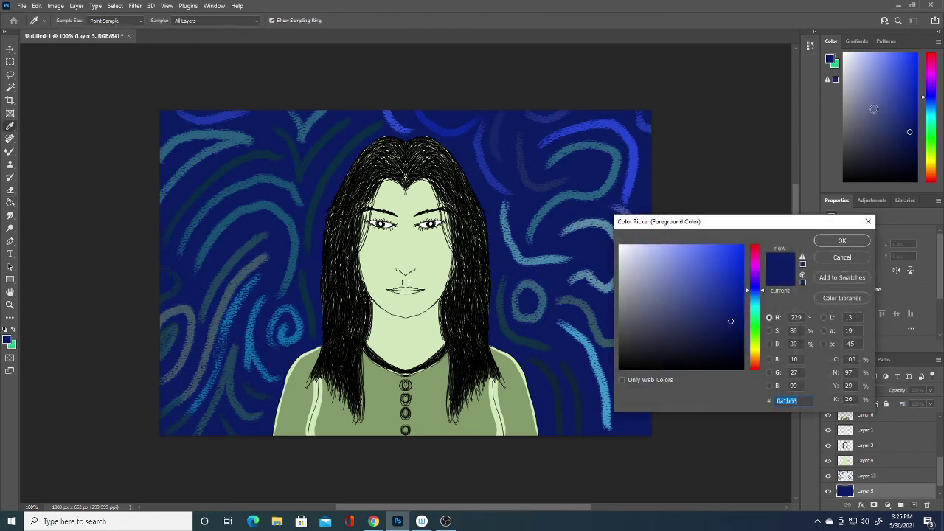
left_click_drag(684, 307, 684, 301)
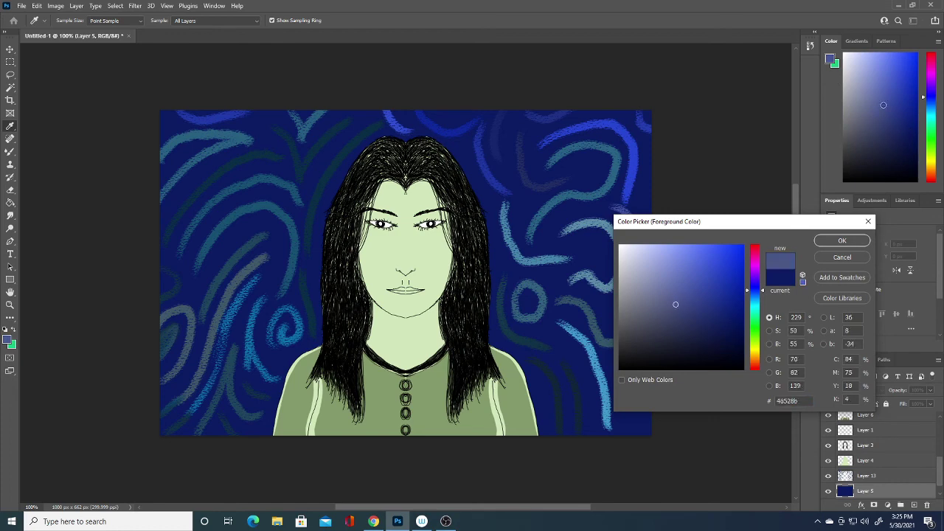
left_click(842, 240)
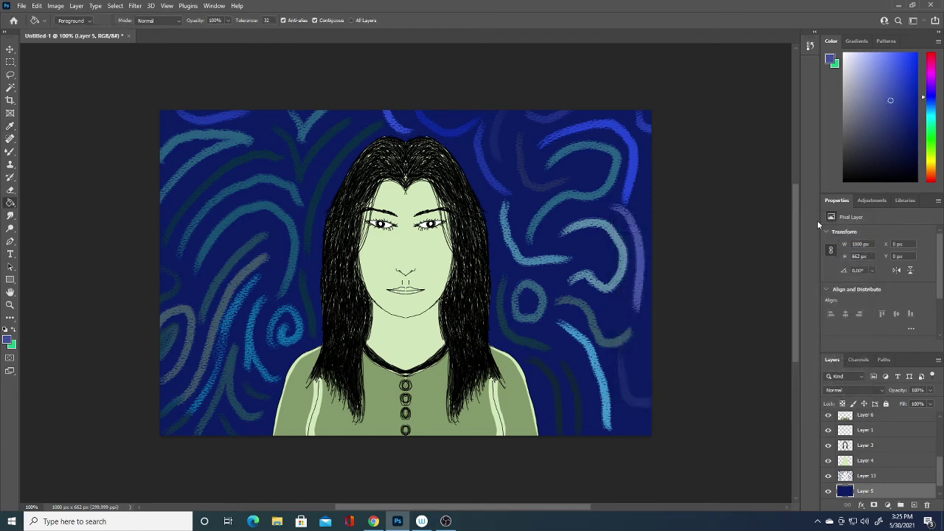
left_click(610, 194)
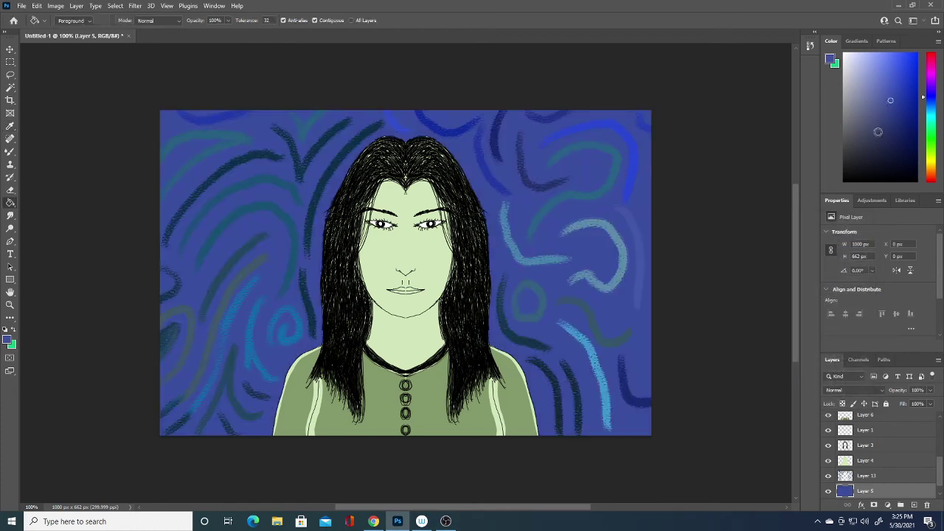
left_click(900, 127)
left_click(634, 207)
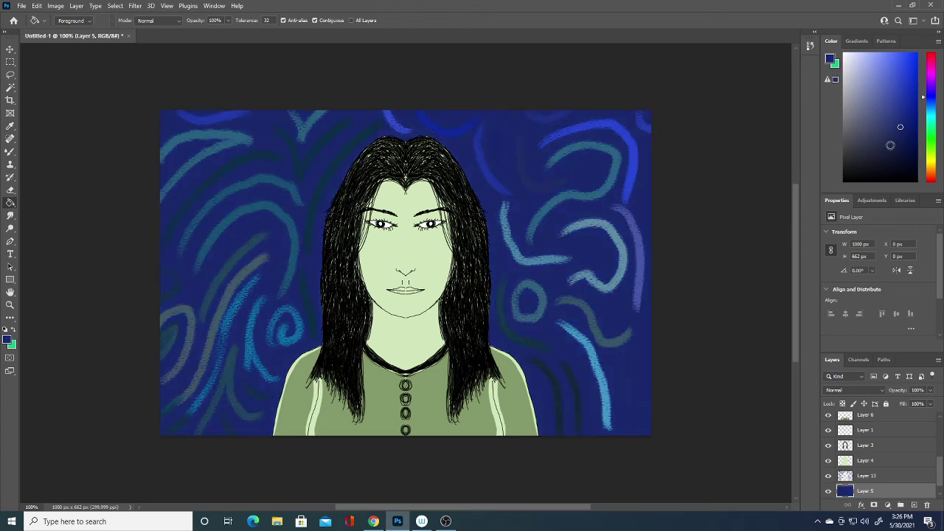
left_click(895, 107)
left_click(643, 200)
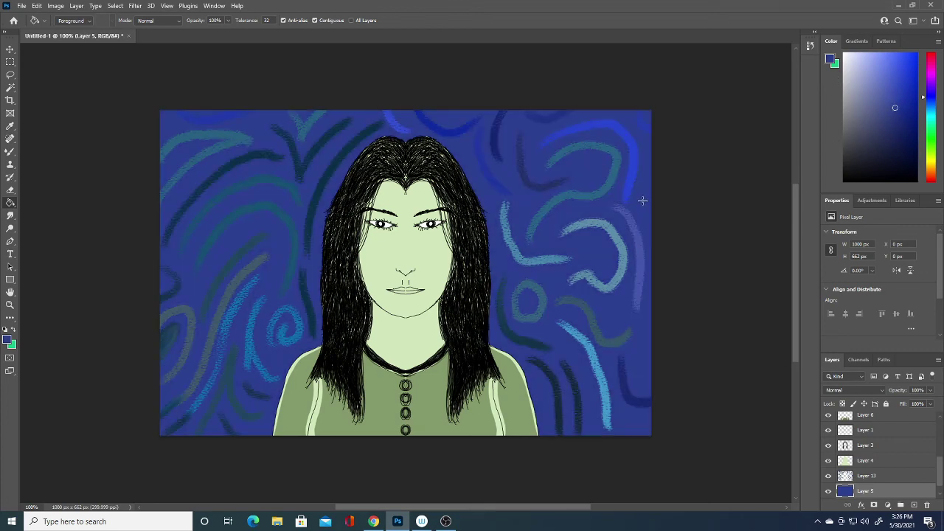
left_click(892, 128)
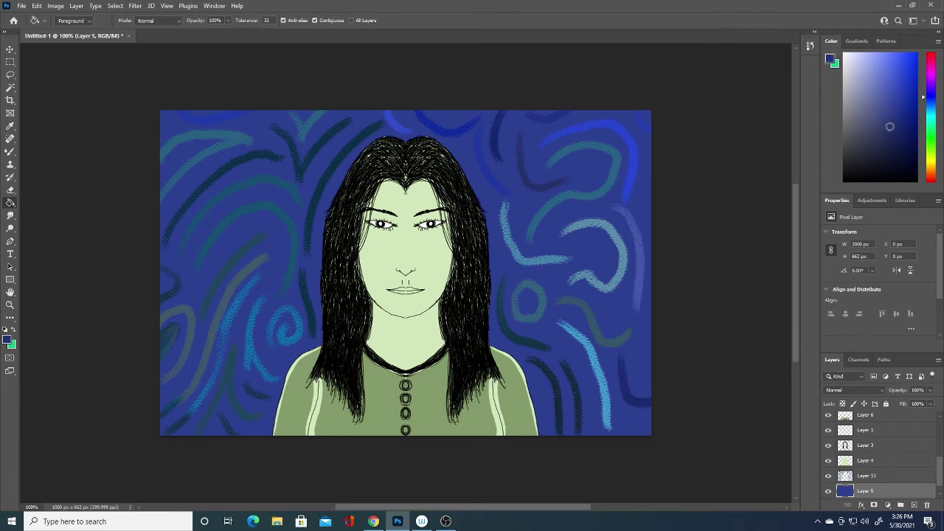
left_click(639, 210)
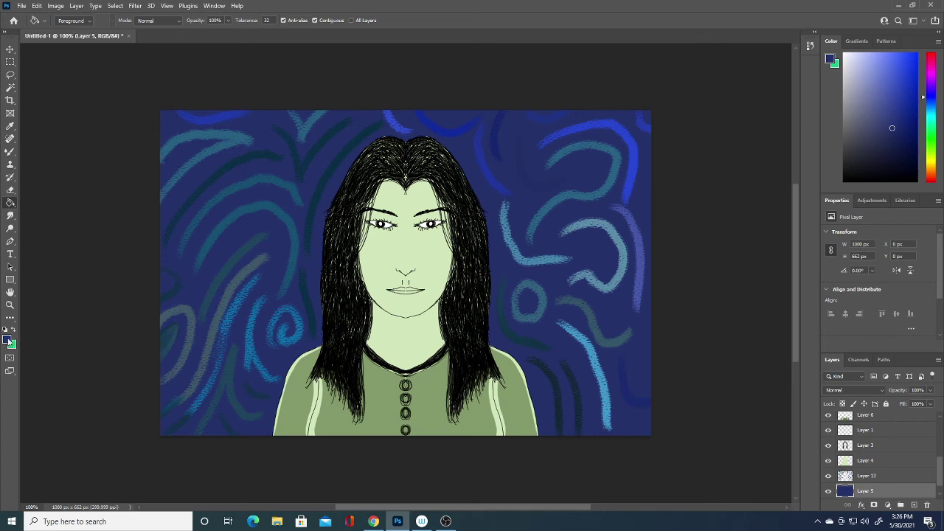
left_click(7, 339)
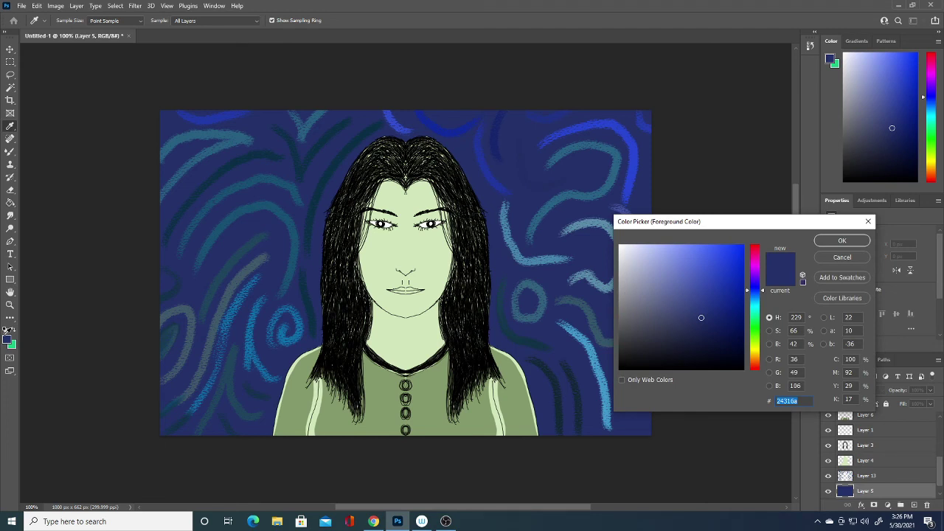
key("Return")
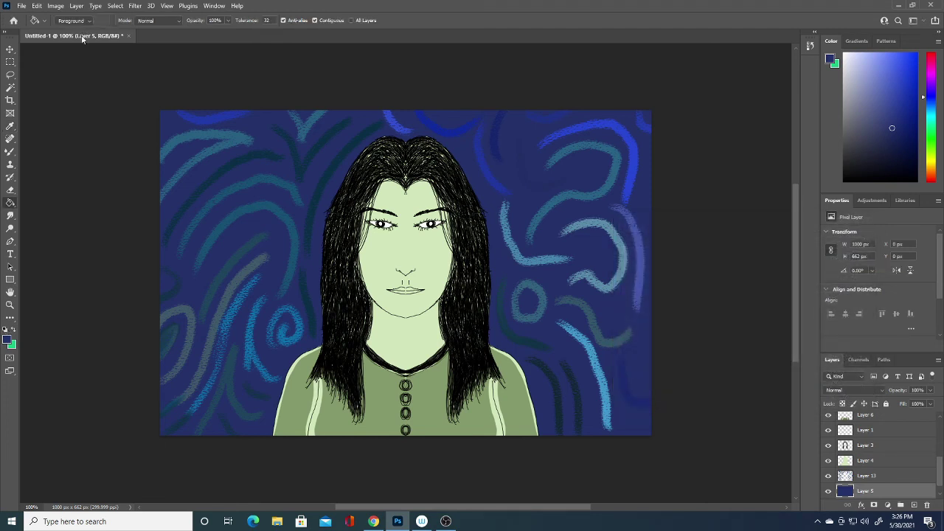
- Switch to the Mixer Brush and pick the Hard Round preset at 17 px
left_click(10, 189)
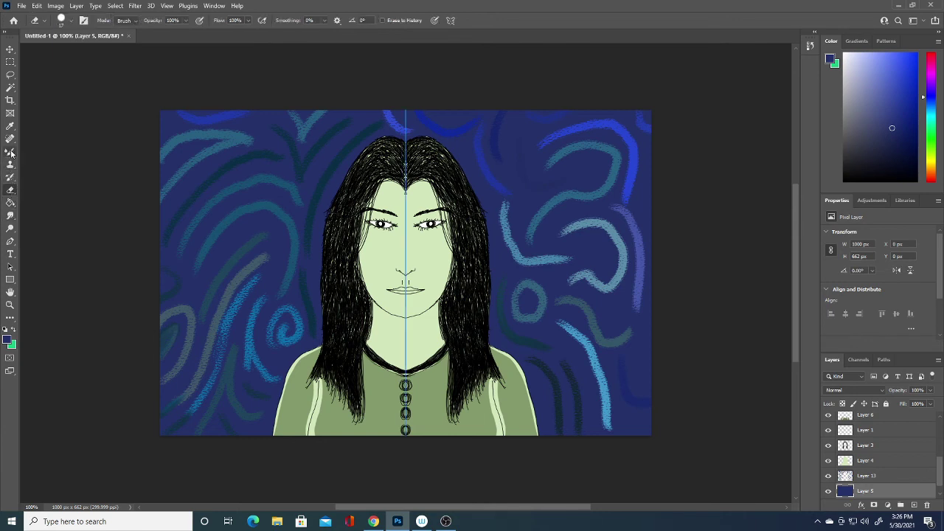
left_click(10, 153)
left_click(66, 21)
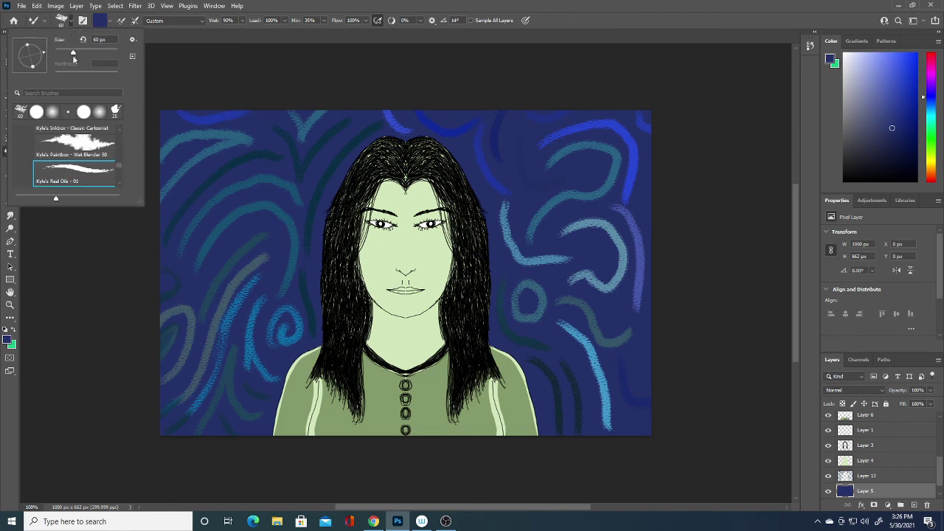
left_click_drag(118, 163, 118, 131)
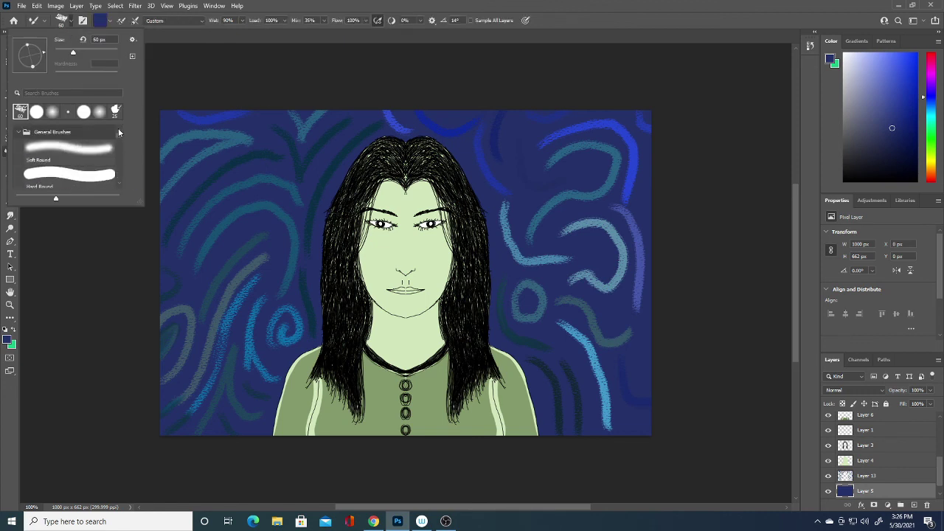
left_click(93, 171)
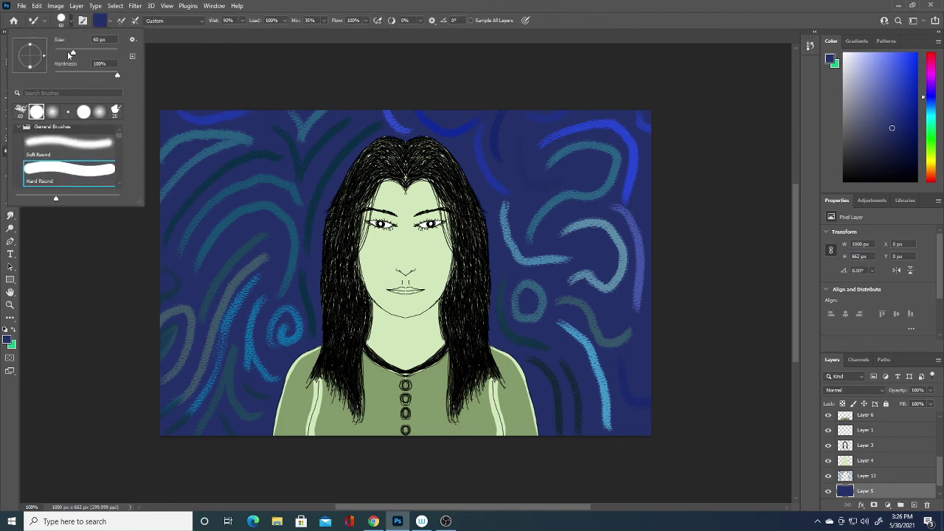
left_click_drag(71, 53, 60, 53)
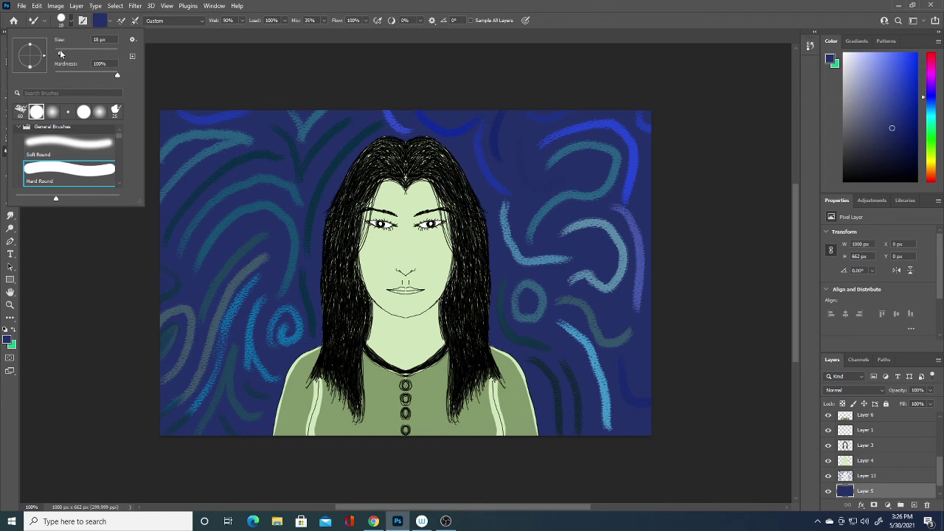
left_click(241, 36)
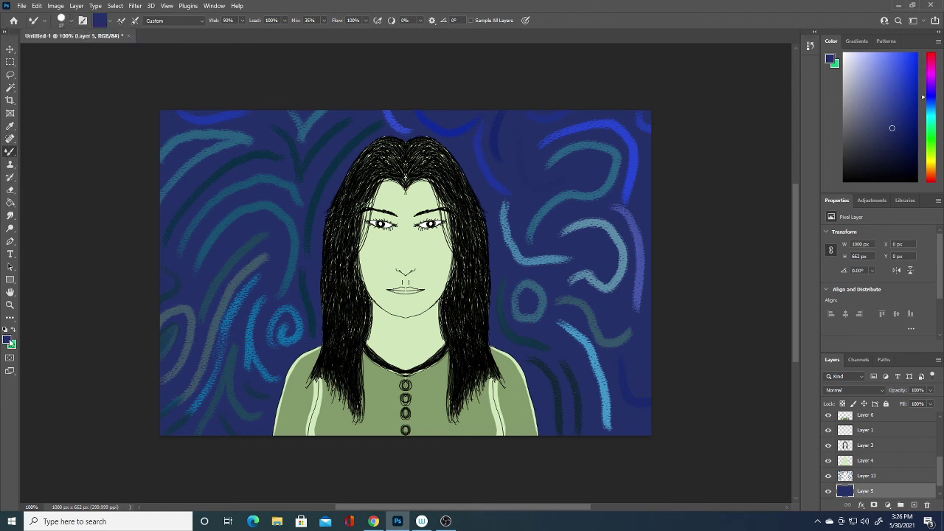
- Set the paint colour to white, test it with a dab and dismiss the symmetry warning
left_click_drag(906, 115, 847, 49)
left_click(316, 325)
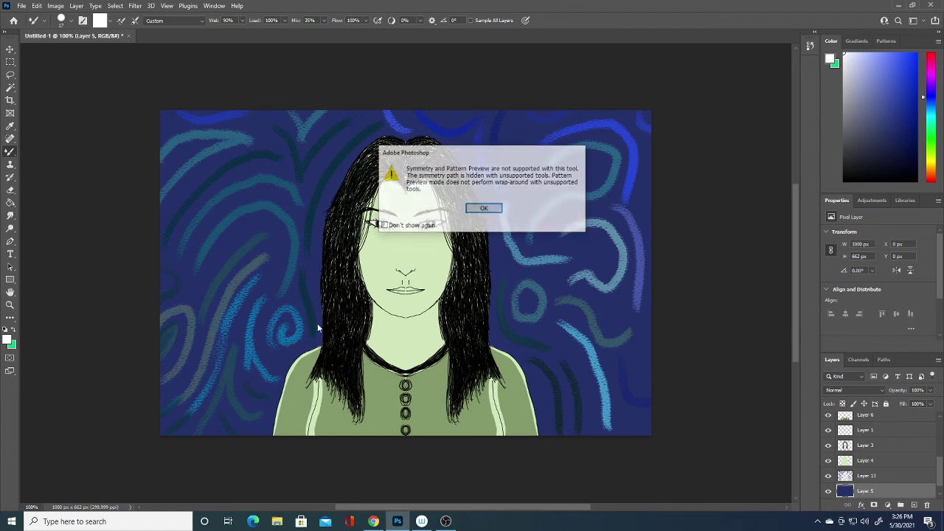
left_click(484, 209)
- Add a new empty layer, undo a test stroke and shrink the brush to 1 px
left_click(915, 505)
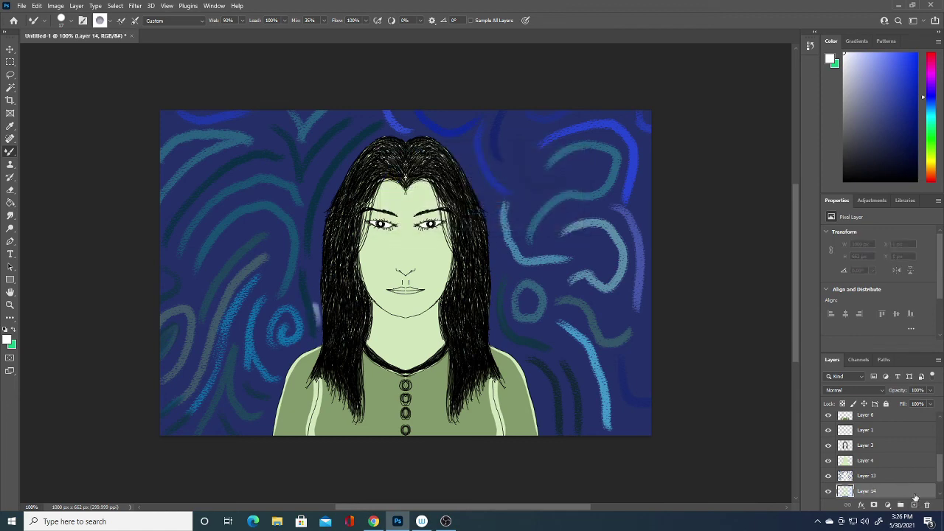
left_click_drag(314, 271, 314, 294)
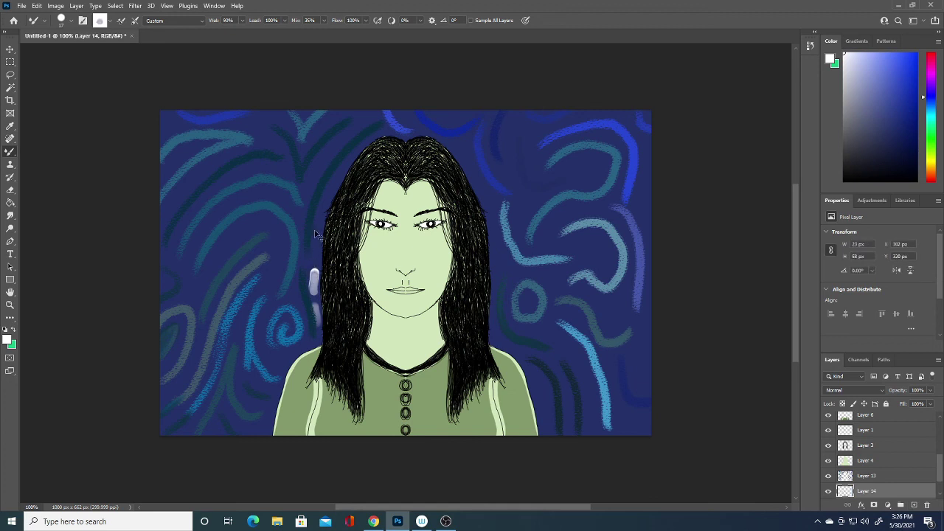
key("ctrl+z")
left_click(72, 21)
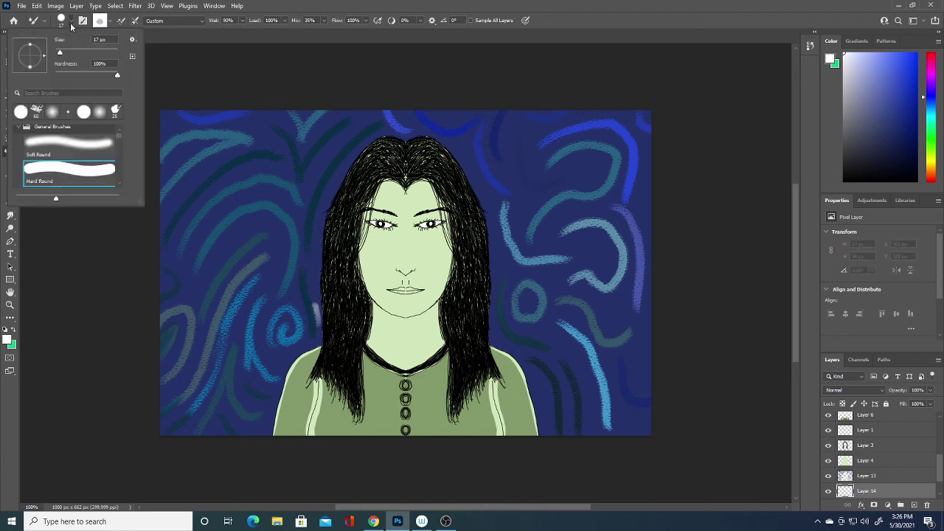
left_click_drag(63, 53, 46, 53)
- Paint white dashes around the hair and head, plus a dashed arc on the left
left_click(234, 64)
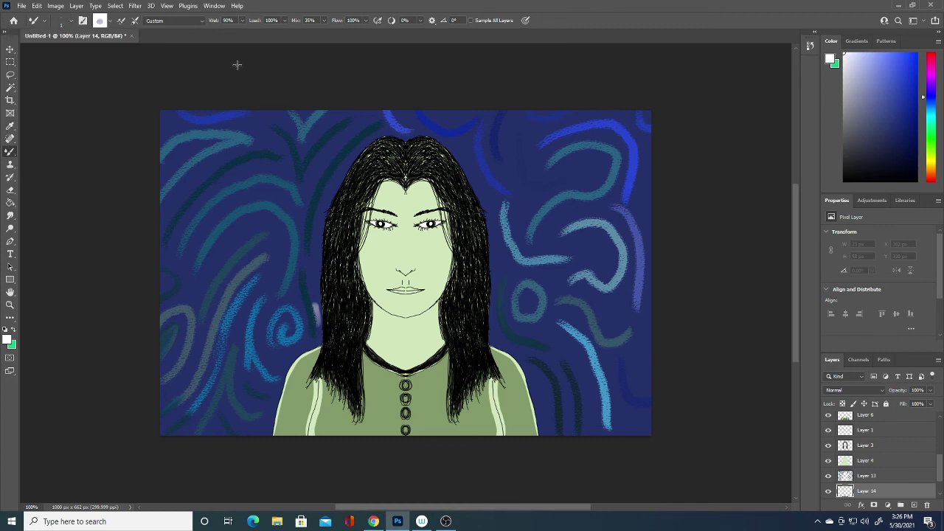
left_click_drag(311, 177, 362, 123)
mouse_move(436, 110)
left_mouse_down()
mouse_move(467, 113)
mouse_move(465, 155)
left_mouse_up()
left_click_drag(483, 191, 489, 198)
left_click_drag(201, 280, 242, 231)
left_click_drag(246, 227, 262, 222)
left_click_drag(270, 224, 278, 252)
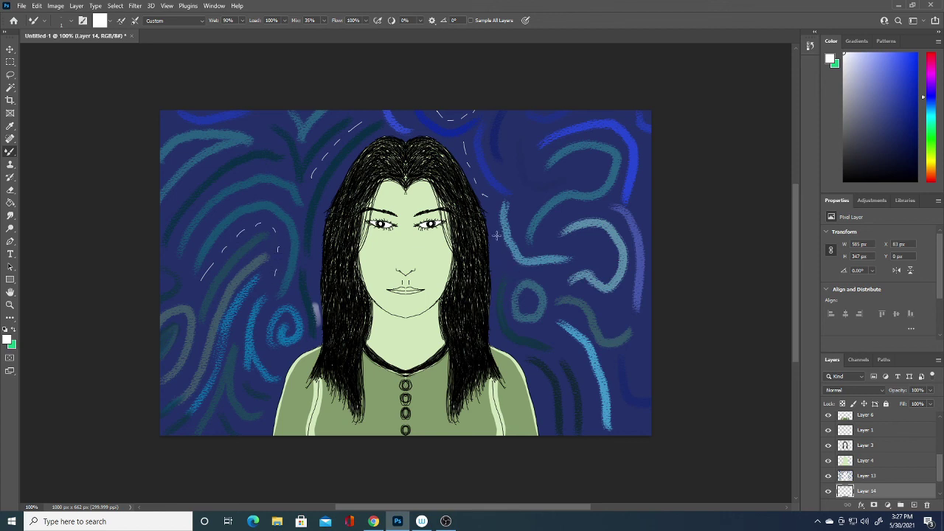
mouse_move(495, 221)
left_mouse_down()
mouse_move(505, 267)
mouse_move(552, 279)
left_mouse_up()
- Add white dashes on the lower left and across the right background beside the shoulder
mouse_move(268, 313)
left_mouse_down()
mouse_move(263, 350)
mouse_move(275, 362)
mouse_move(289, 357)
left_mouse_up()
mouse_move(239, 383)
left_mouse_down()
mouse_move(234, 416)
mouse_move(251, 427)
left_mouse_up()
left_click_drag(532, 382, 546, 432)
left_click_drag(539, 396, 541, 406)
left_click_drag(557, 373, 566, 422)
mouse_move(555, 340)
left_mouse_down()
mouse_move(585, 373)
mouse_move(596, 436)
left_mouse_up()
left_click_drag(607, 352, 624, 422)
- Add a diagonal chain of white dashes on the left and a few on the upper right
mouse_move(193, 425)
left_mouse_down()
mouse_move(185, 436)
mouse_move(194, 419)
mouse_move(171, 415)
mouse_move(188, 391)
mouse_move(168, 388)
mouse_move(182, 374)
left_mouse_up()
mouse_move(197, 333)
left_mouse_down()
mouse_move(200, 313)
mouse_move(174, 297)
left_mouse_up()
mouse_move(164, 257)
left_mouse_down()
mouse_move(171, 262)
mouse_move(177, 232)
left_mouse_up()
left_click_drag(183, 222, 195, 206)
left_click_drag(202, 200, 275, 161)
left_click_drag(164, 217, 180, 190)
left_click_drag(188, 185, 191, 182)
left_click_drag(197, 177, 237, 152)
mouse_move(532, 117)
left_mouse_down()
mouse_move(509, 140)
mouse_move(521, 237)
mouse_move(579, 250)
left_mouse_up()
left_click_drag(626, 320, 634, 318)
left_click_drag(603, 114, 610, 111)
left_click_drag(496, 308, 493, 324)
- Set the paint colour to a light teal and add a new empty layer on top
left_click(7, 338)
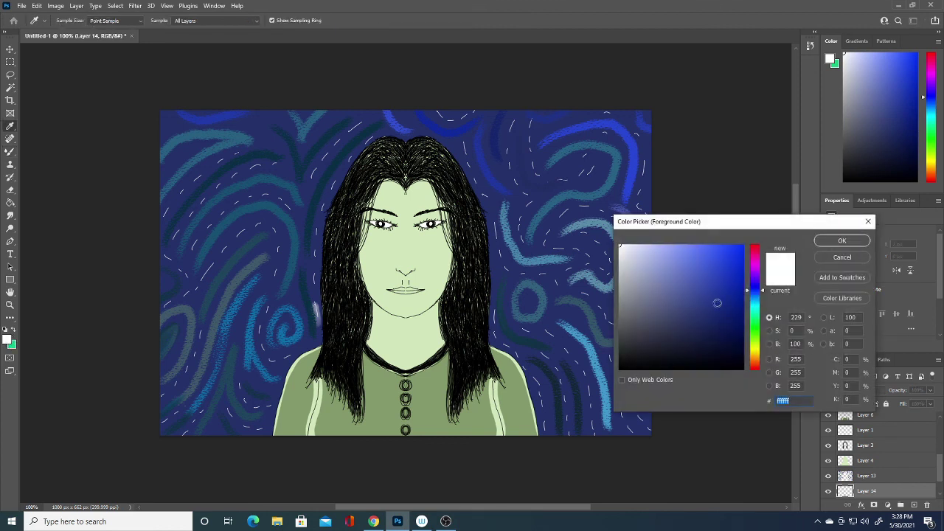
left_click(552, 257)
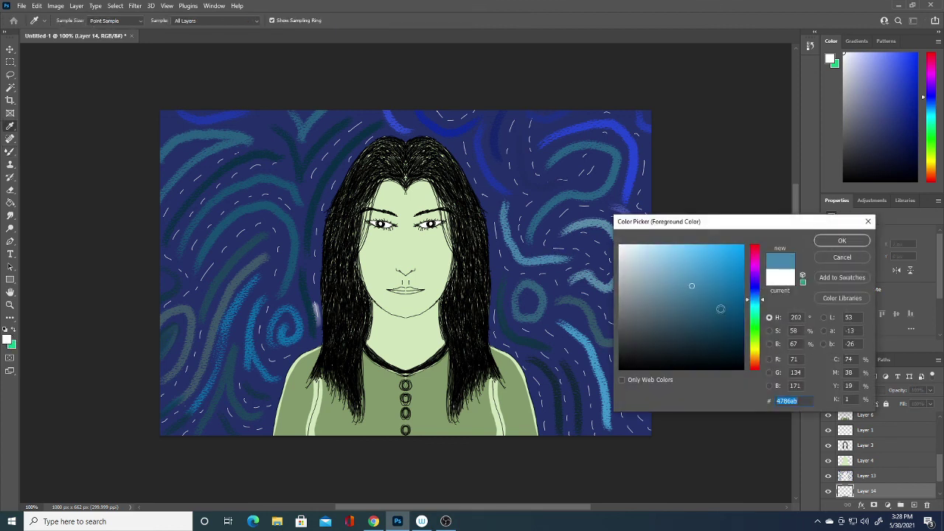
left_click(718, 315)
left_click(710, 295)
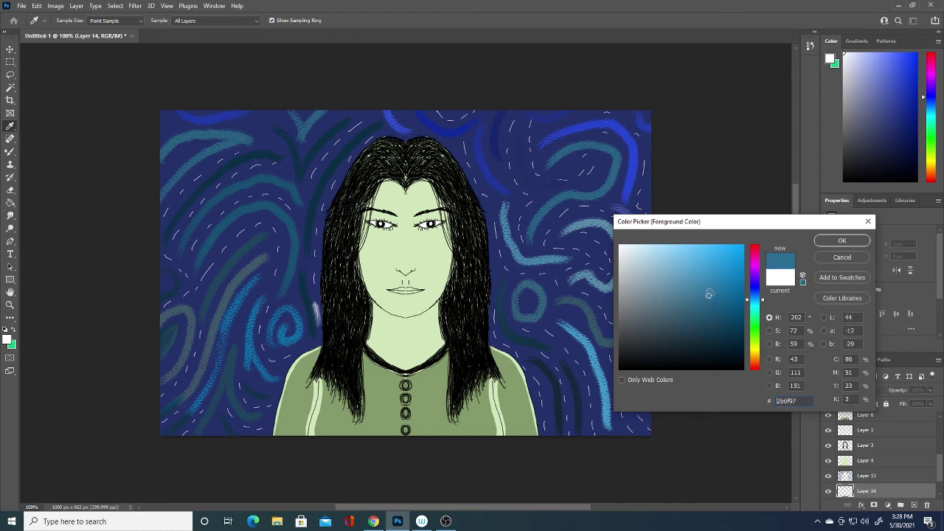
left_click(838, 242)
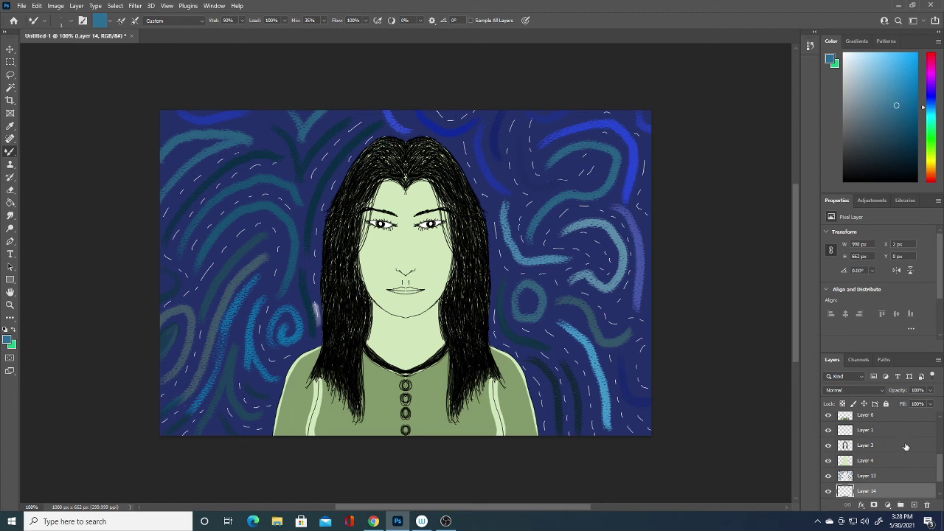
left_click_drag(940, 459, 940, 424)
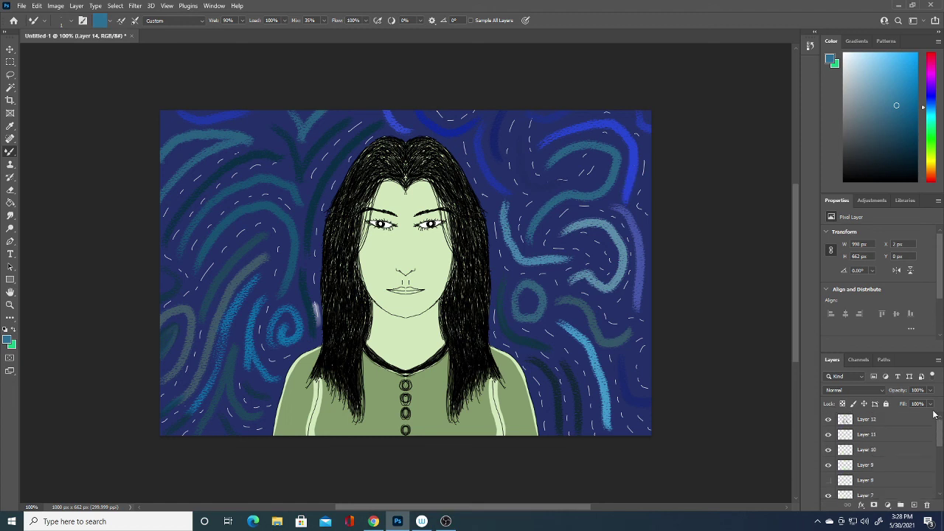
left_click(900, 419)
left_click(915, 505)
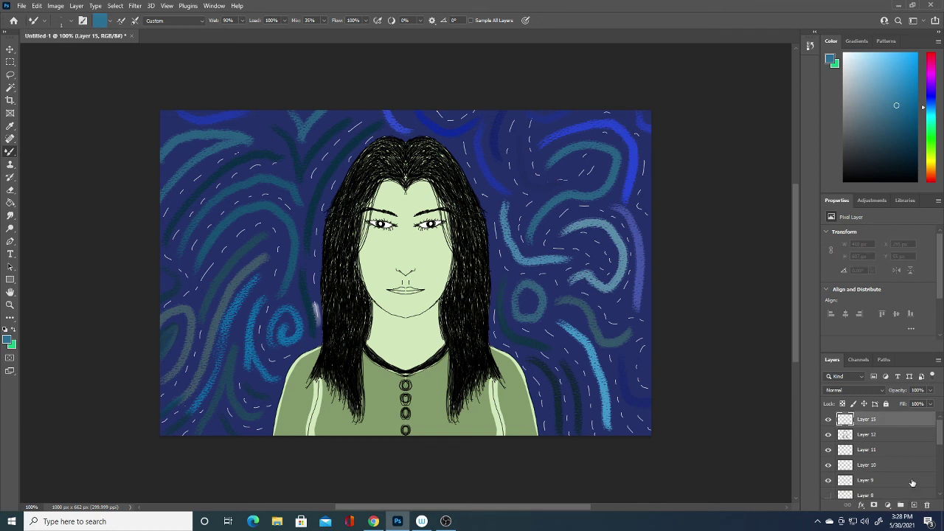
- Paint several teal dashes across the right and upper-right background
left_click_drag(564, 312, 572, 318)
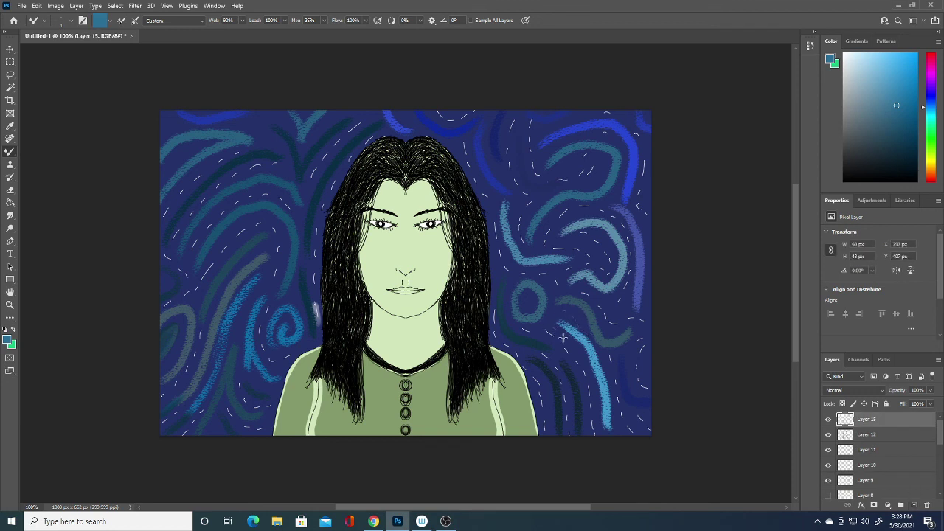
mouse_move(552, 329)
left_mouse_down()
mouse_move(583, 361)
mouse_move(550, 418)
mouse_move(572, 403)
mouse_move(589, 426)
left_mouse_up()
left_click_drag(634, 386, 631, 340)
left_click_drag(589, 246, 582, 237)
left_click_drag(546, 182, 548, 195)
left_click_drag(599, 167, 568, 156)
- Add teal dashes on the left, along the right edge and the upper-left background
left_click_drag(274, 225, 281, 249)
left_click_drag(212, 253, 209, 263)
left_click_drag(643, 174, 656, 216)
left_click_drag(461, 141, 452, 145)
left_click_drag(263, 144, 264, 128)
mouse_move(315, 112)
left_mouse_down()
mouse_move(201, 177)
mouse_move(178, 232)
left_mouse_up()
- Add a new layer, set the paint colour to black and the brush to 10 px
left_click(914, 504)
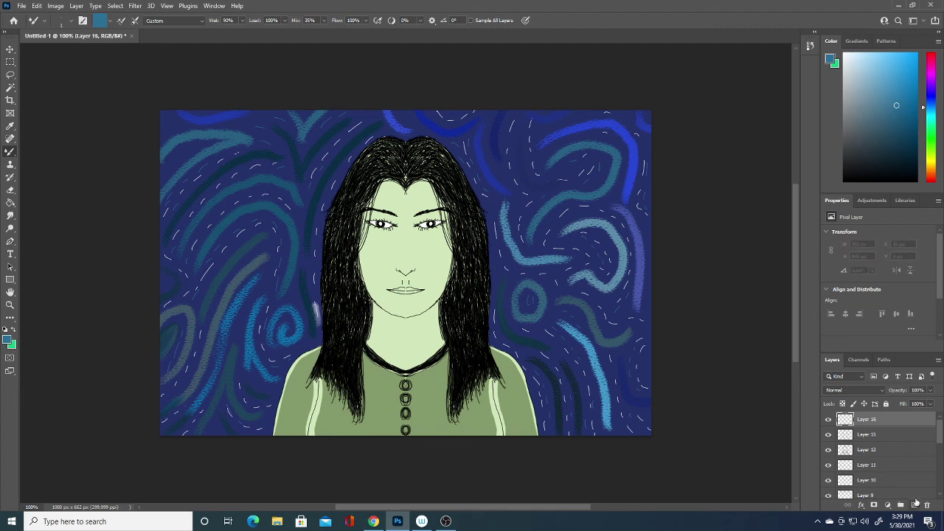
left_click(8, 339)
left_click_drag(659, 335, 620, 380)
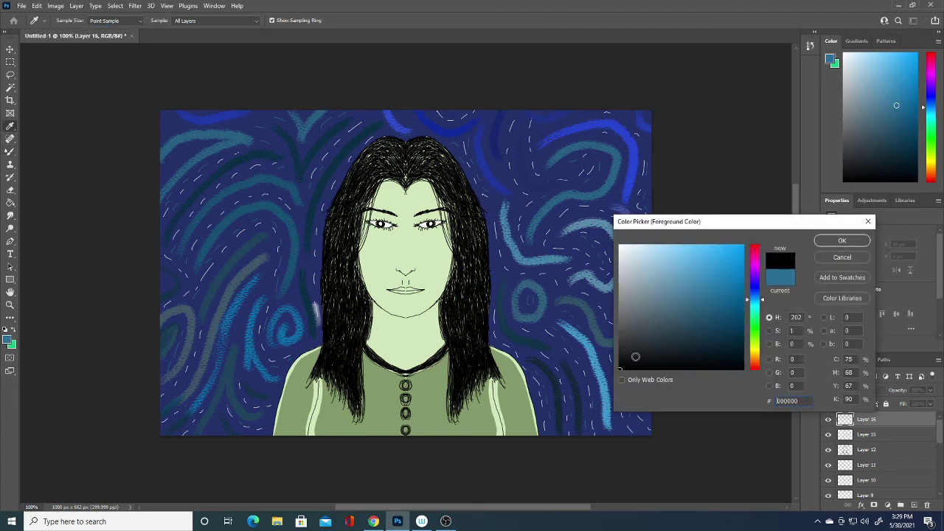
left_click(842, 240)
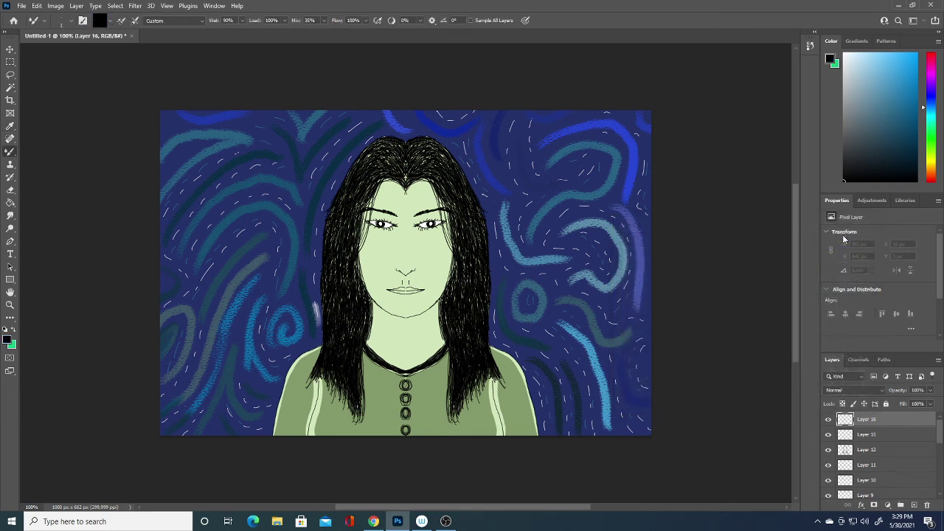
left_click(72, 21)
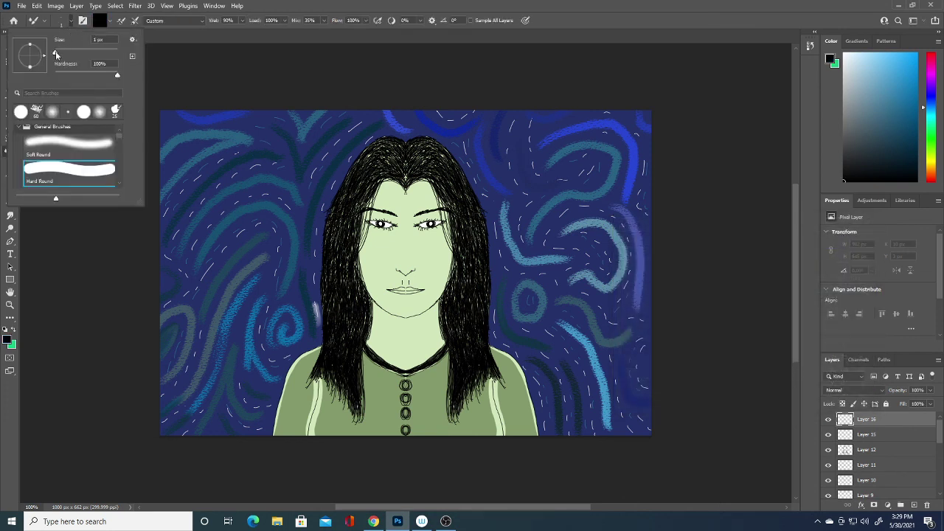
left_click_drag(57, 54, 55, 53)
- Sign the painting in black at the lower right on a new layer, then bring up OBS
left_click(915, 504)
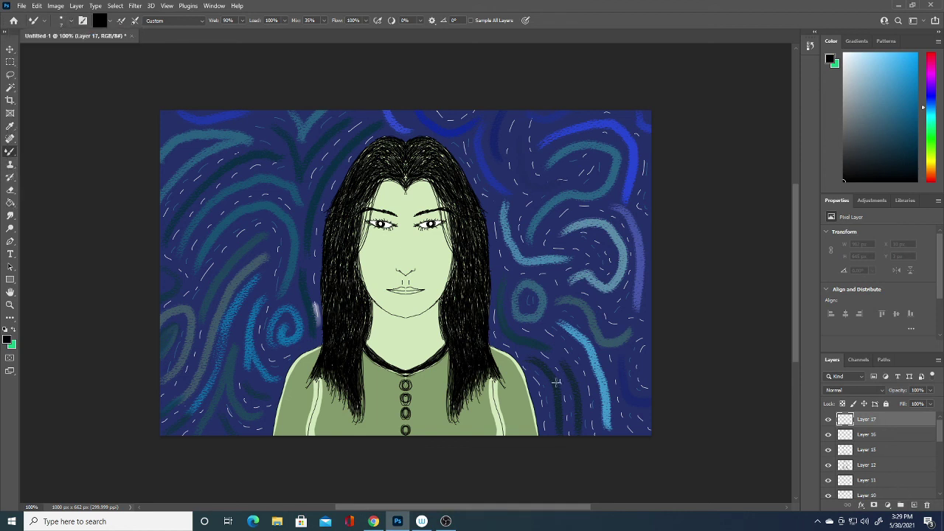
mouse_move(568, 379)
left_mouse_down()
mouse_move(603, 386)
mouse_move(613, 338)
left_mouse_up()
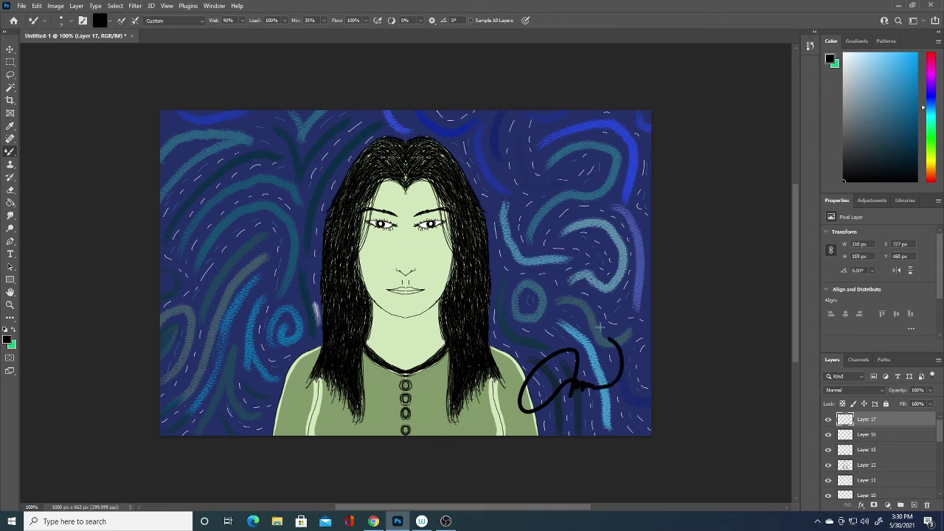
left_click(446, 521)
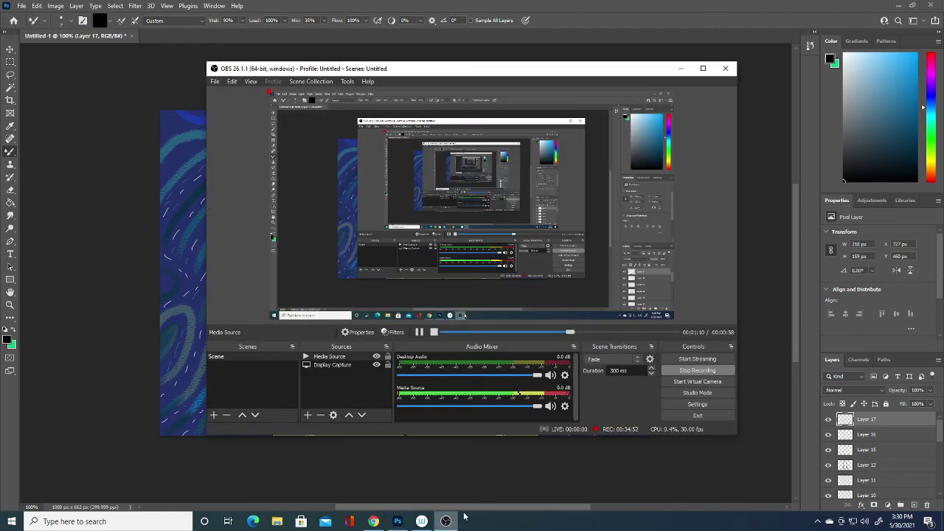